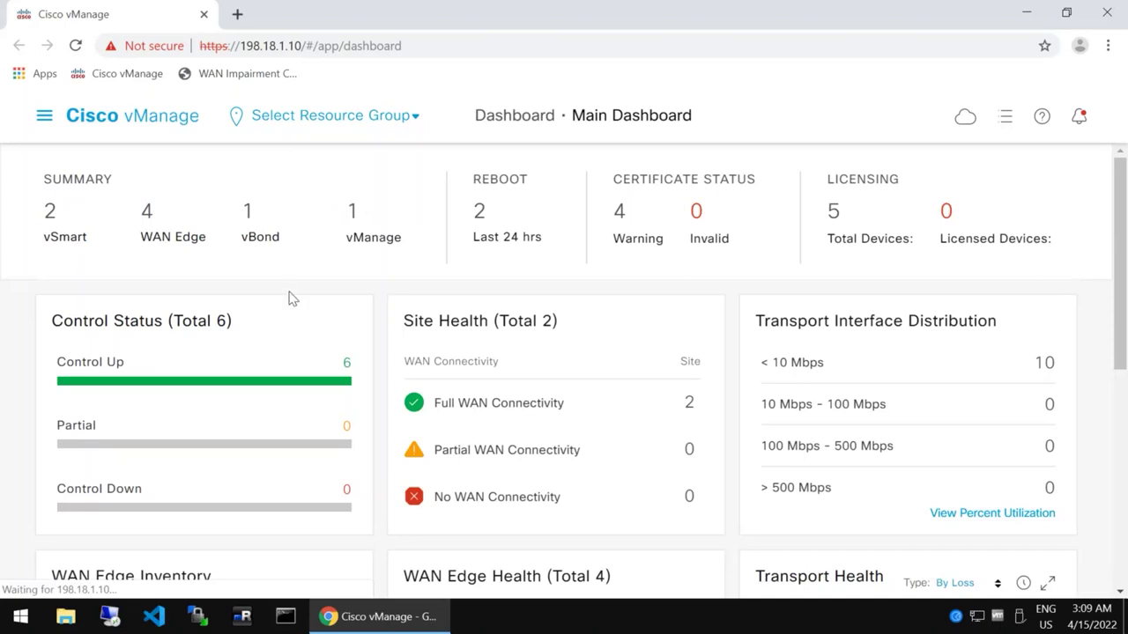
# Run the TurnUp-BR2 Python script from the desktop and return to the Cisco vManage dashboard.
pyautogui.click(1029, 18)
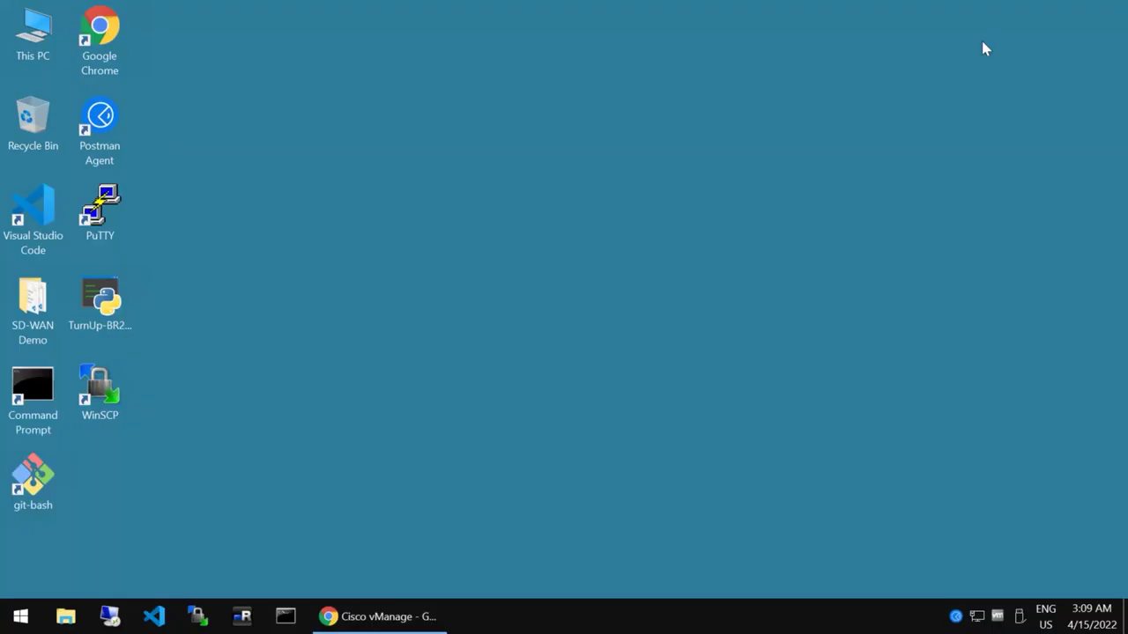
pyautogui.doubleClick(97, 299)
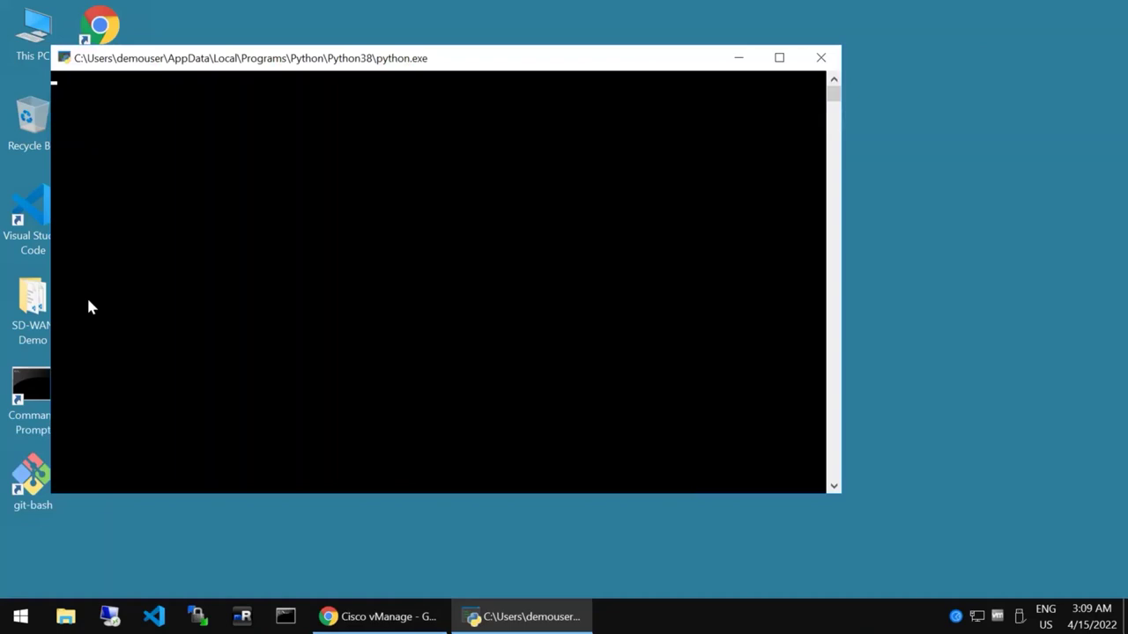
pyautogui.click(378, 617)
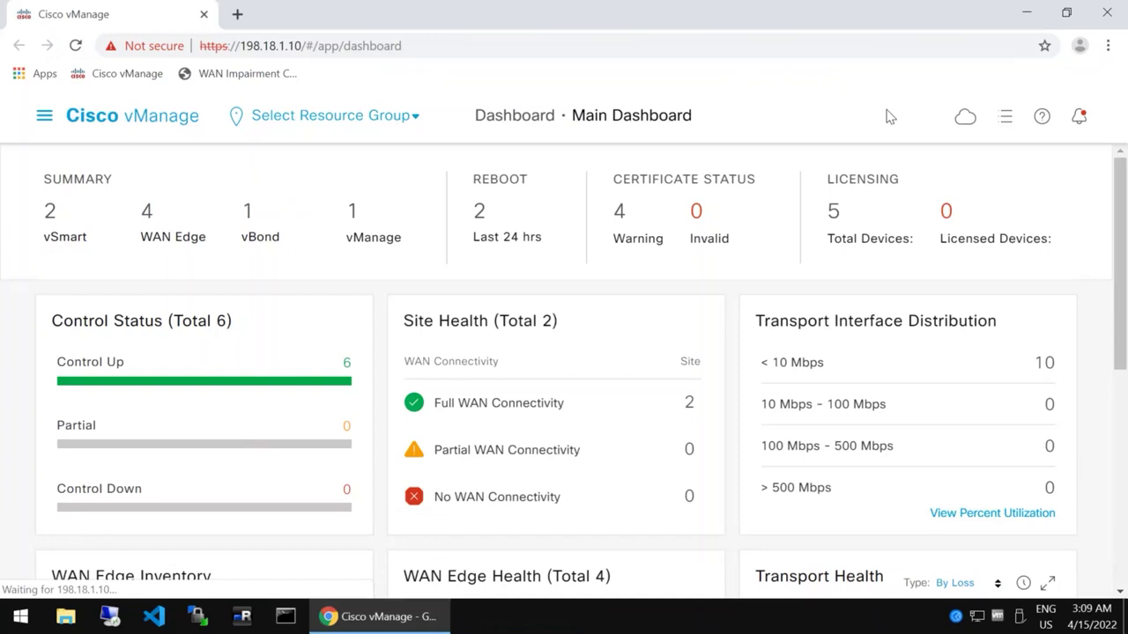
# Examine the list of devices with Control Up status on the main dashboard, then close it.
pyautogui.scroll(-1, 275, 414)
pyautogui.scroll(1, 4, 414)
pyautogui.click(134, 386)
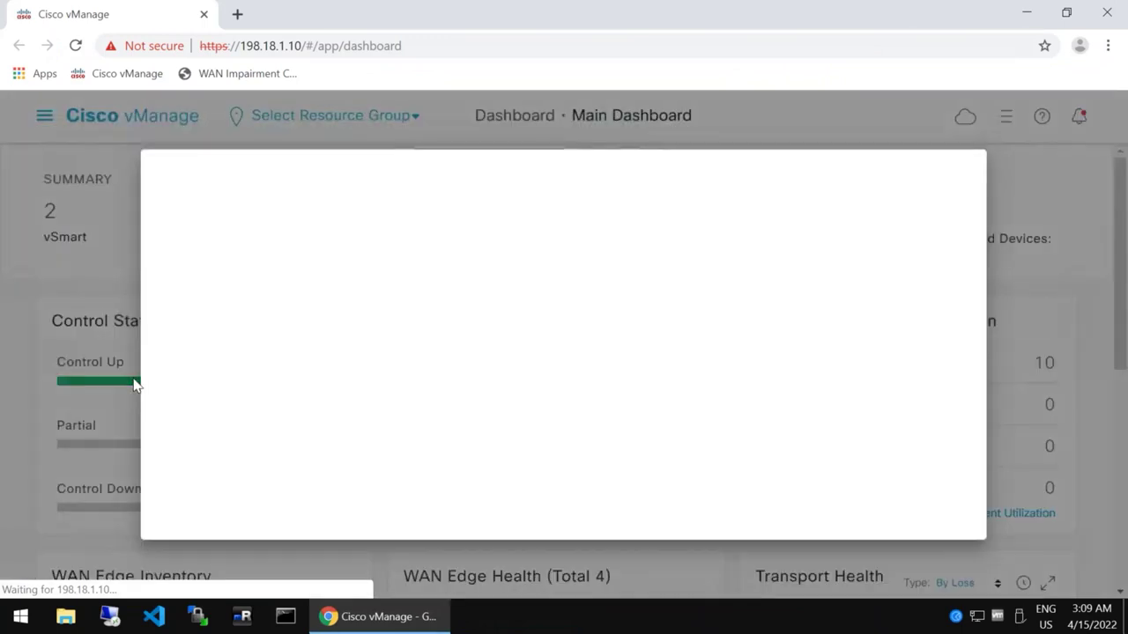
pyautogui.scroll(-5, 368, 428)
pyautogui.scroll(5, 368, 428)
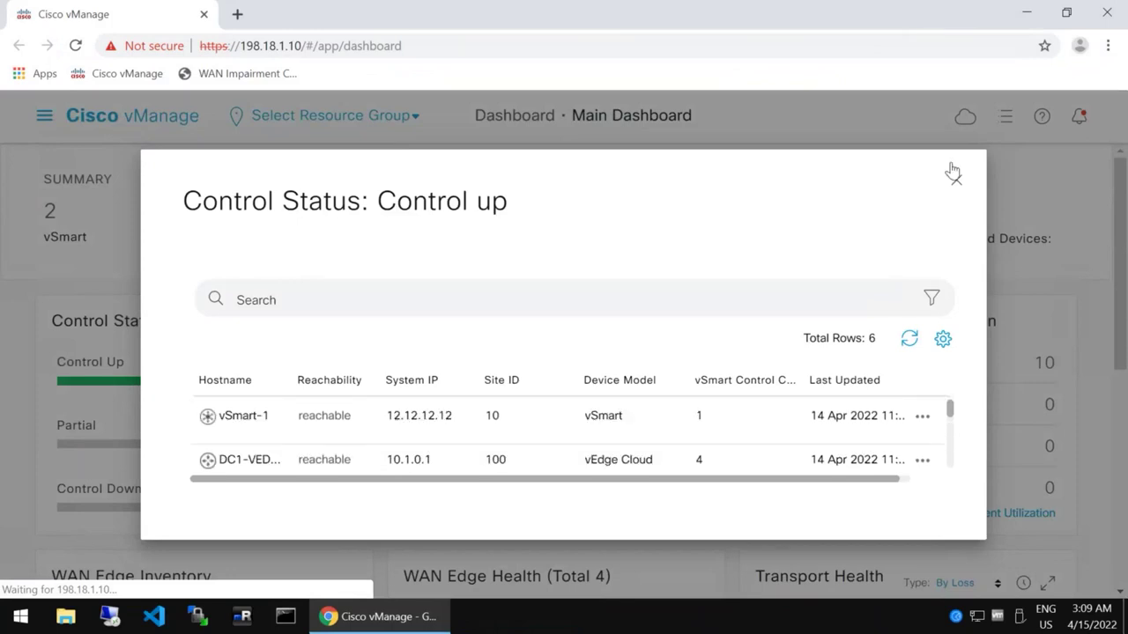
pyautogui.click(96, 273)
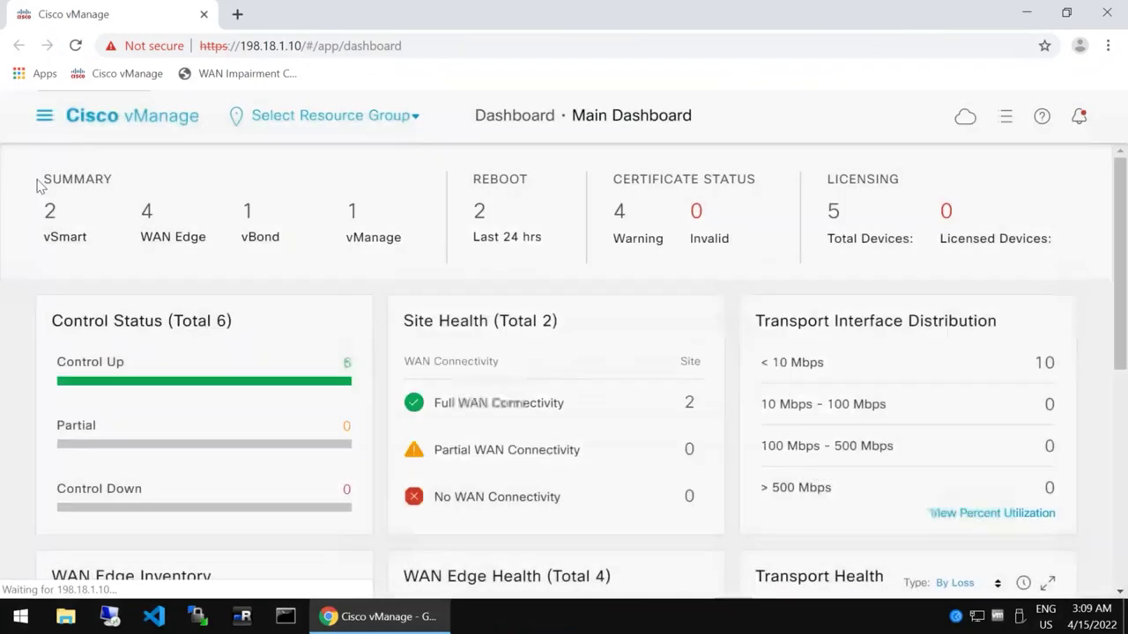
# Review the reachable vSmart controllers from the dashboard summary, including the remaining columns, and close the list.
pyautogui.click(51, 213)
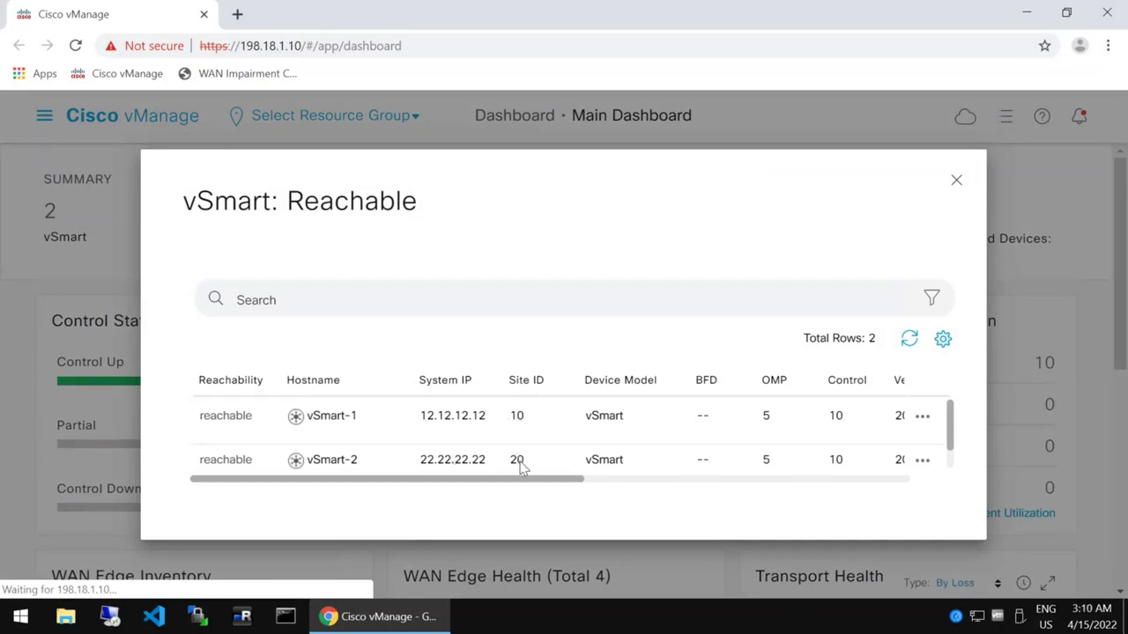
pyautogui.moveTo(569, 478); pyautogui.dragTo(952, 440)
pyautogui.click(953, 182)
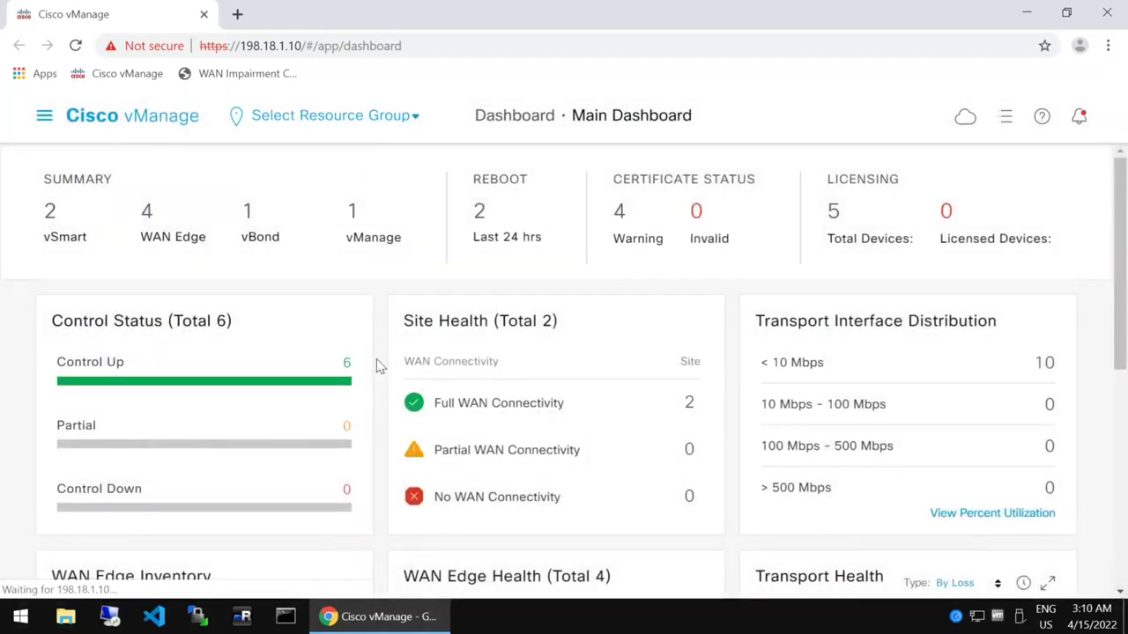
# Inspect the devices with Full WAN Connectivity under Site Health and close the list.
pyautogui.scroll(-1, 376, 359)
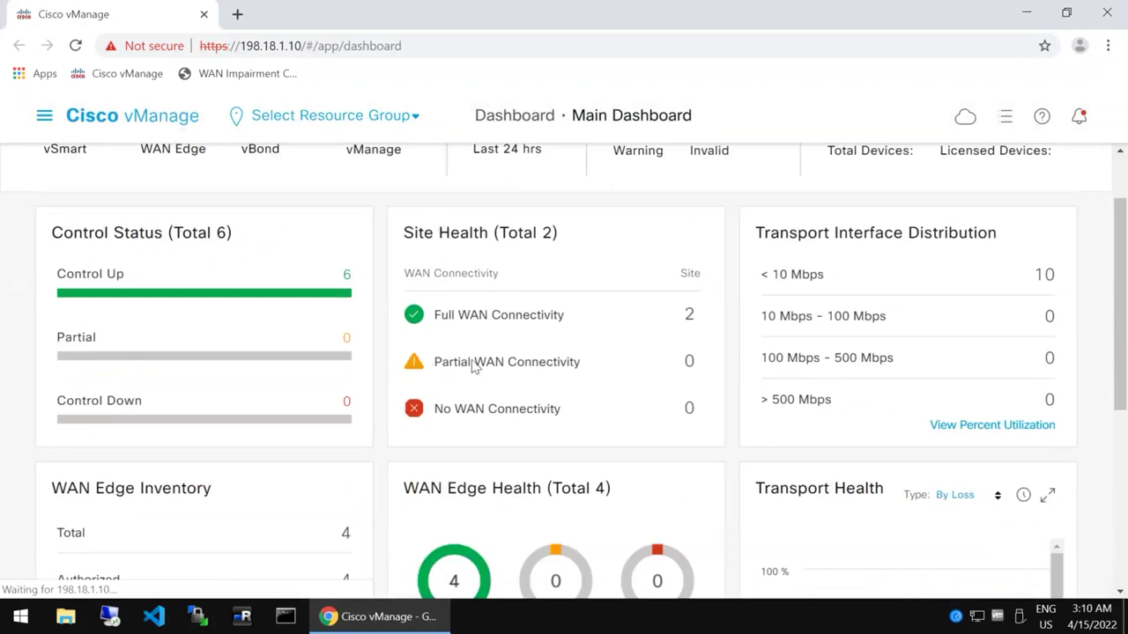
pyautogui.click(416, 317)
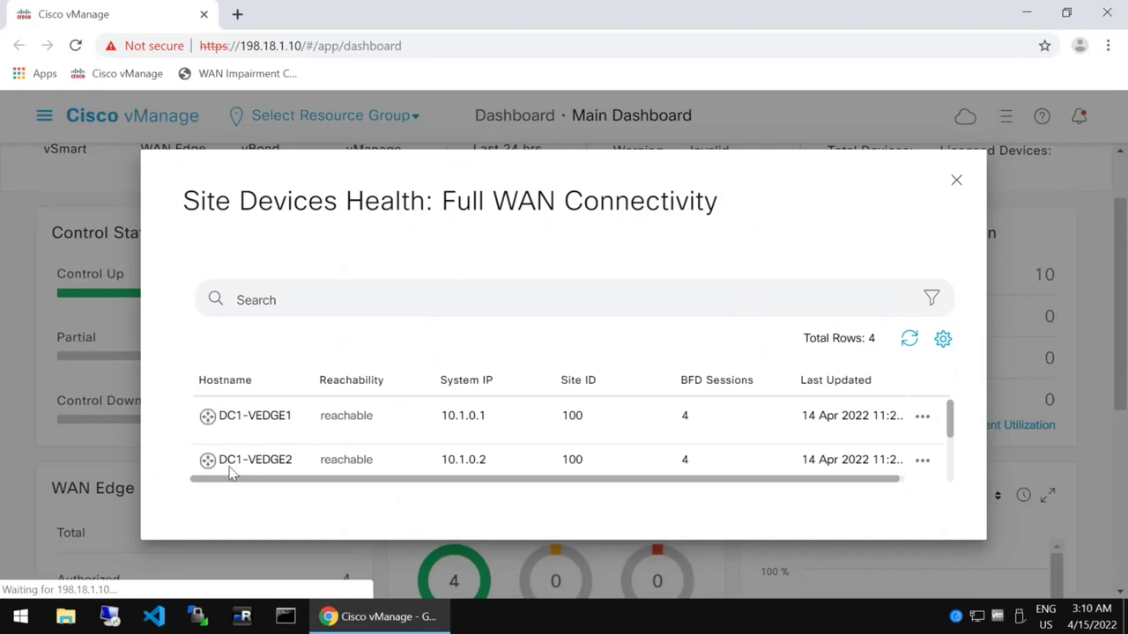
pyautogui.scroll(-2, 315, 424)
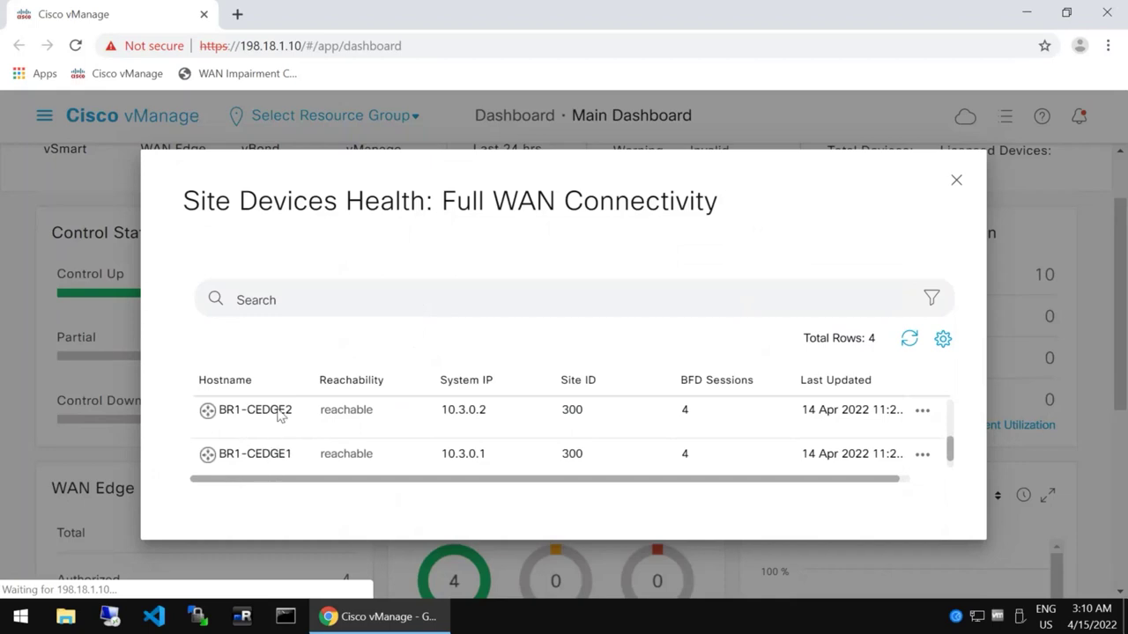
pyautogui.click(954, 178)
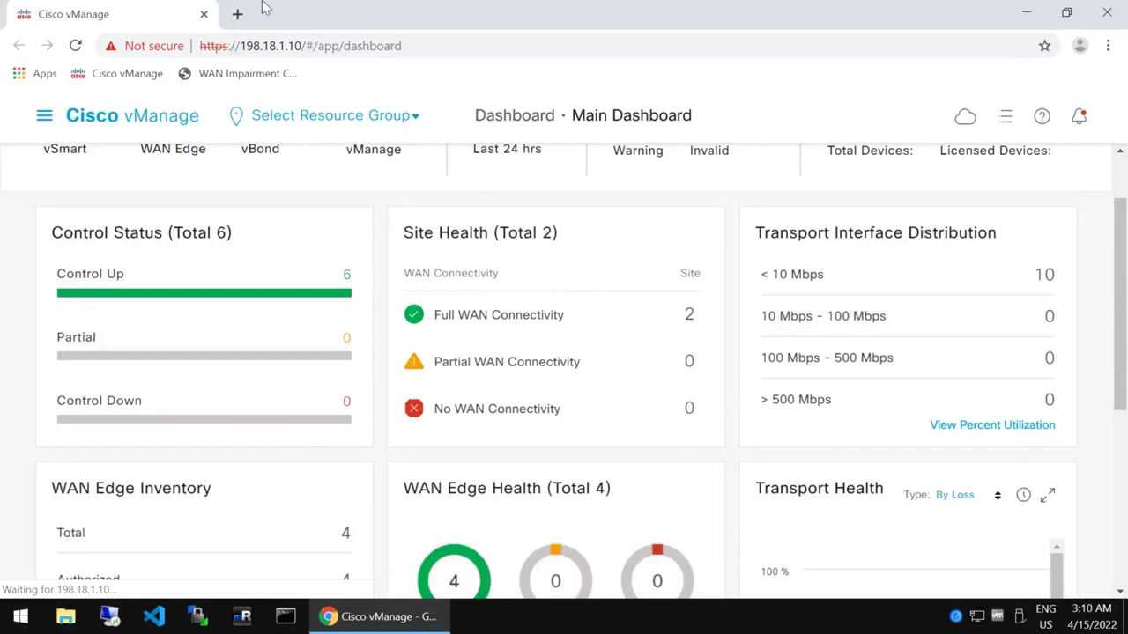
# Review the WAN Edge inventory and health, Transport Health, Application-Aware Routing and Top Applications widgets on the dashboard.
pyautogui.moveTo(264, 7)
pyautogui.scroll(-3, 919, 273)
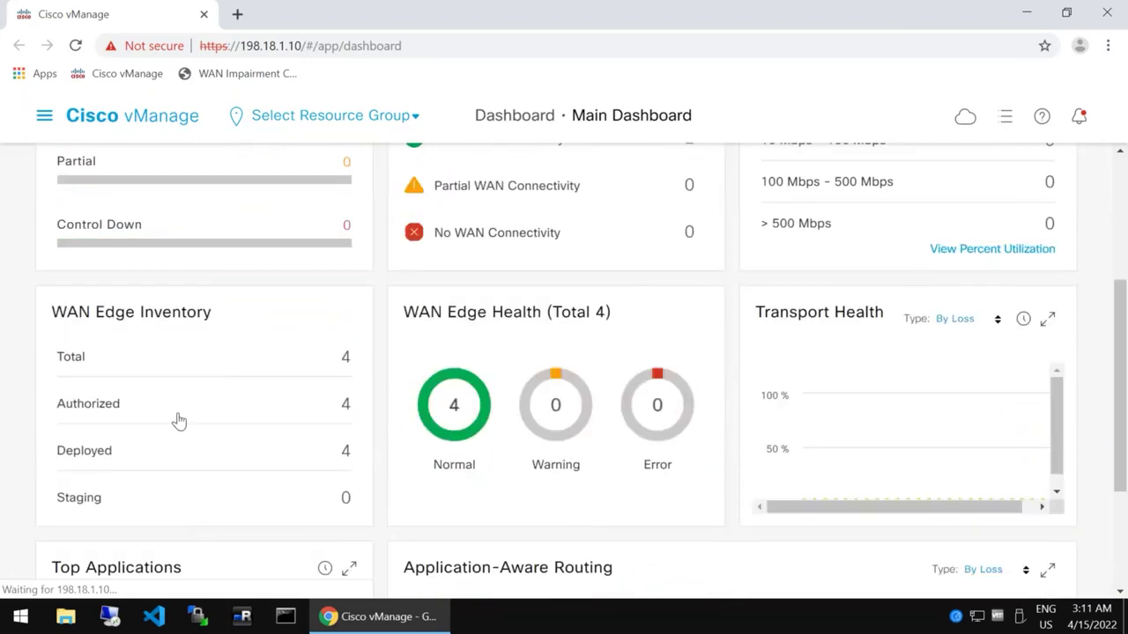
pyautogui.scroll(-1, 873, 348)
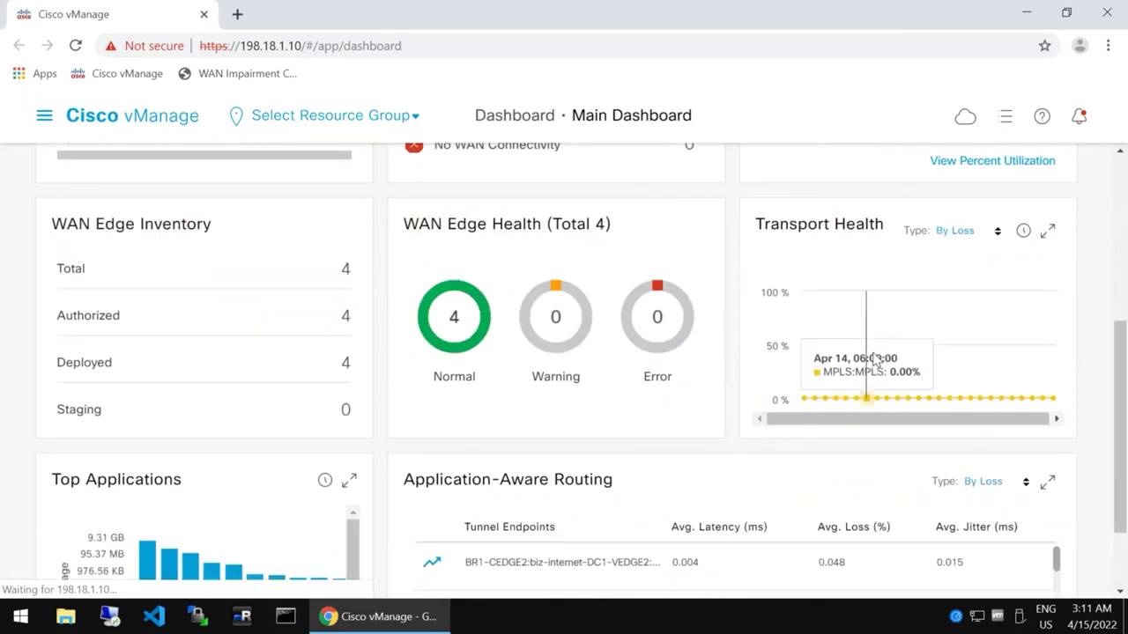
pyautogui.scroll(-1, 12, 464)
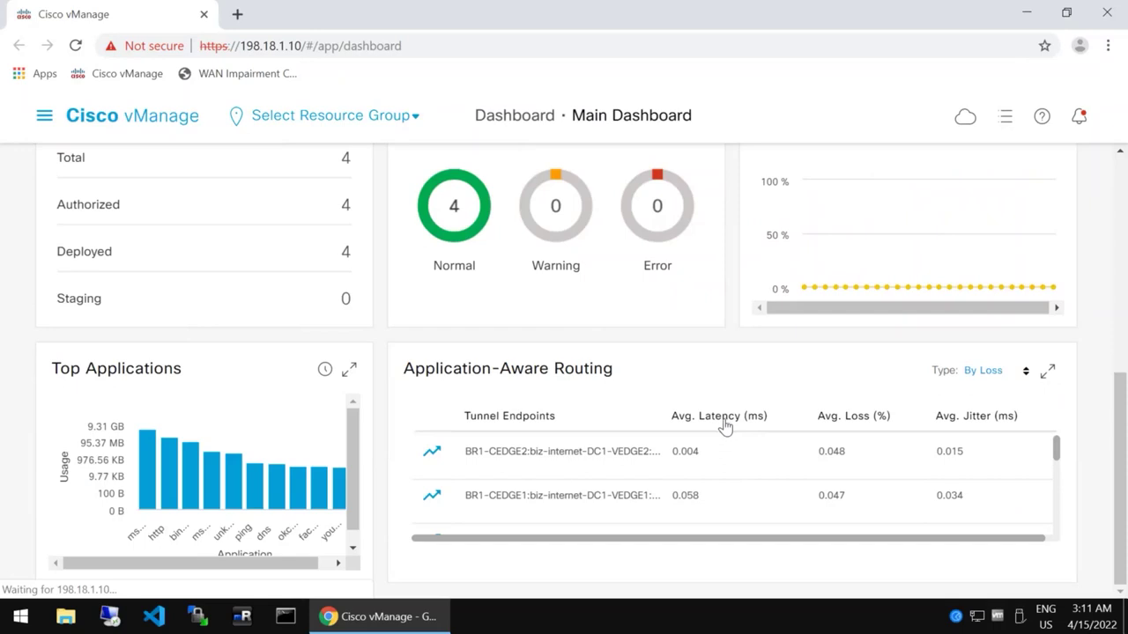
pyautogui.scroll(-5, 743, 479)
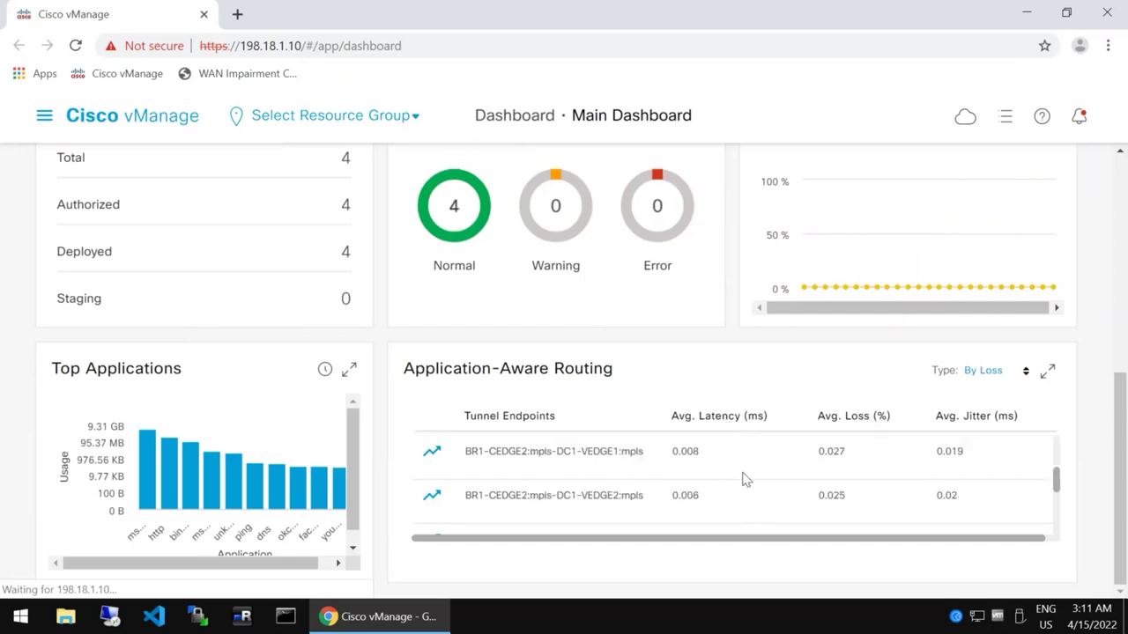
pyautogui.scroll(5, 743, 479)
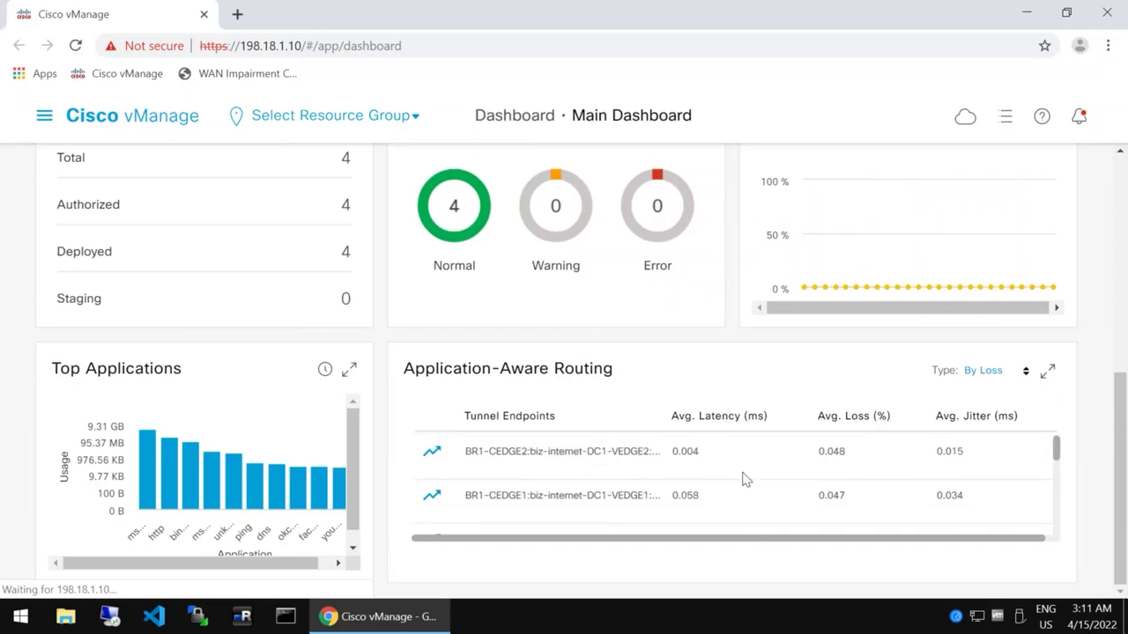
pyautogui.scroll(-5, 743, 479)
pyautogui.scroll(5, 742, 479)
pyautogui.scroll(-1, 123, 458)
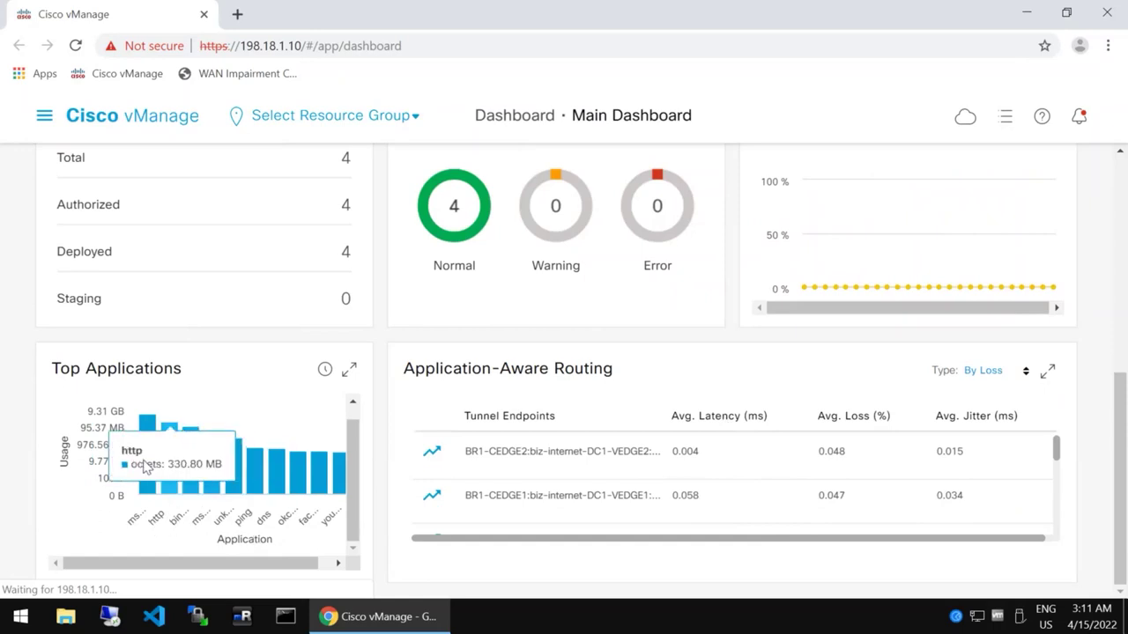
pyautogui.scroll(5, 28, 300)
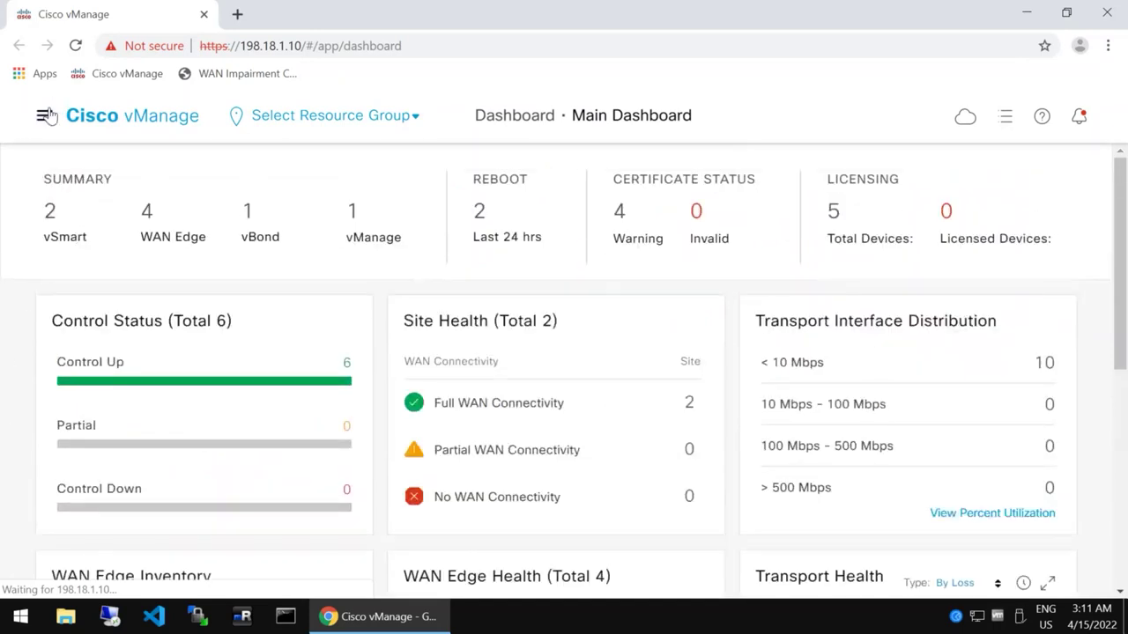
# Open the Geography monitoring view and examine the device locations around San Francisco on the map.
pyautogui.click(44, 116)
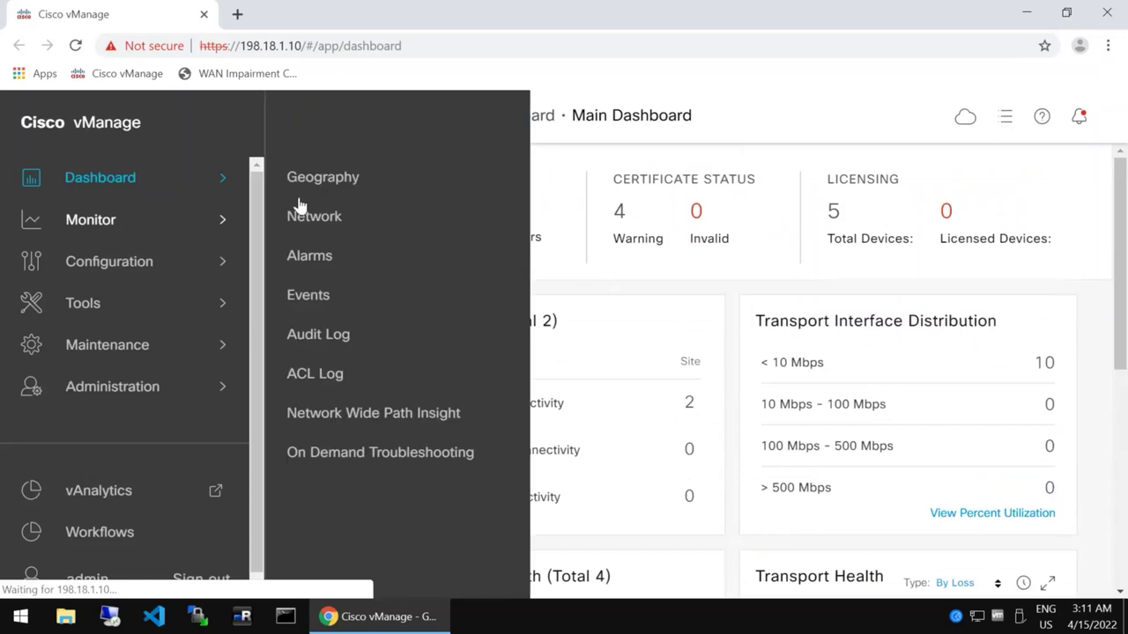
pyautogui.click(328, 178)
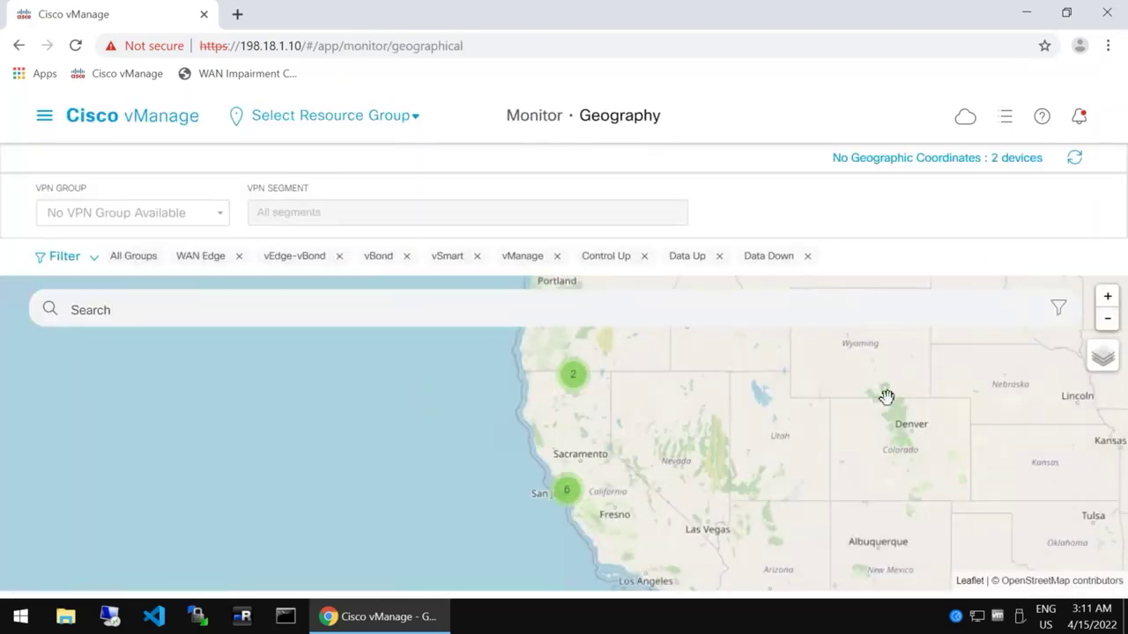
pyautogui.scroll(3, 681, 459)
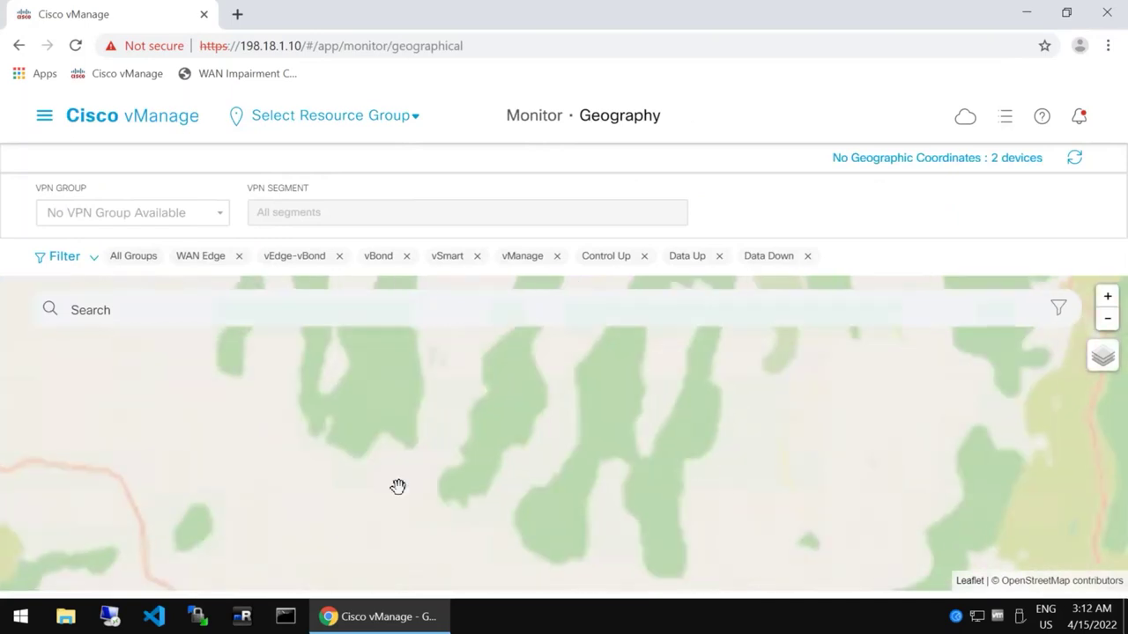
pyautogui.scroll(-1, 397, 485)
pyautogui.moveTo(182, 476); pyautogui.dragTo(731, 375)
pyautogui.scroll(3, 585, 455)
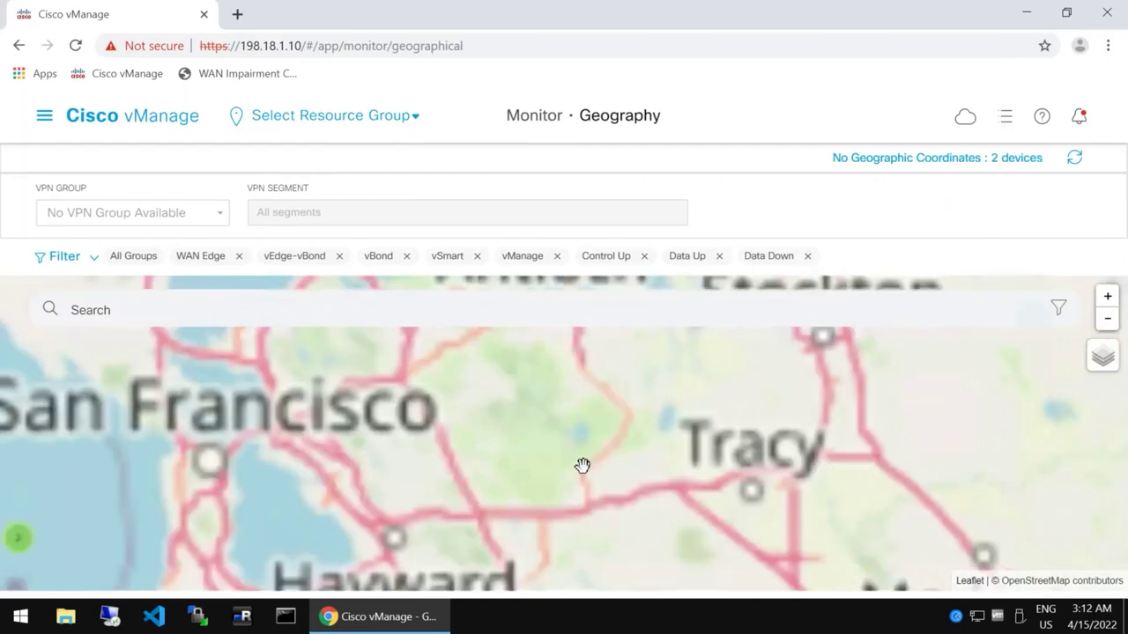
pyautogui.scroll(-2, 534, 496)
pyautogui.moveTo(534, 496); pyautogui.dragTo(409, 372)
pyautogui.scroll(-2, 409, 373)
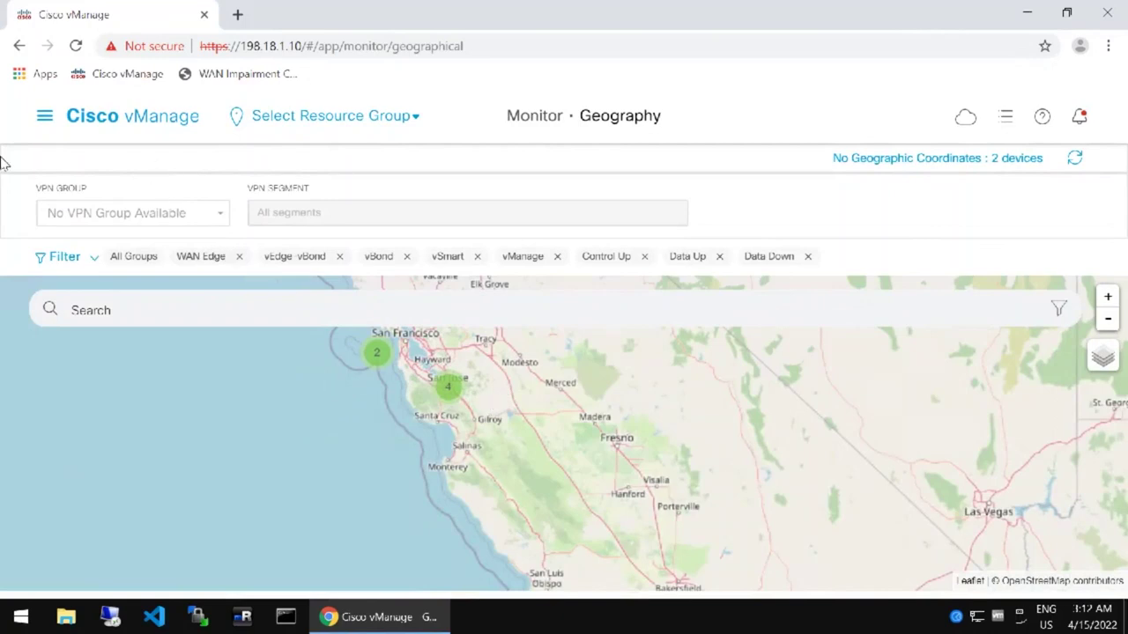
pyautogui.click(44, 117)
pyautogui.moveTo(109, 271)
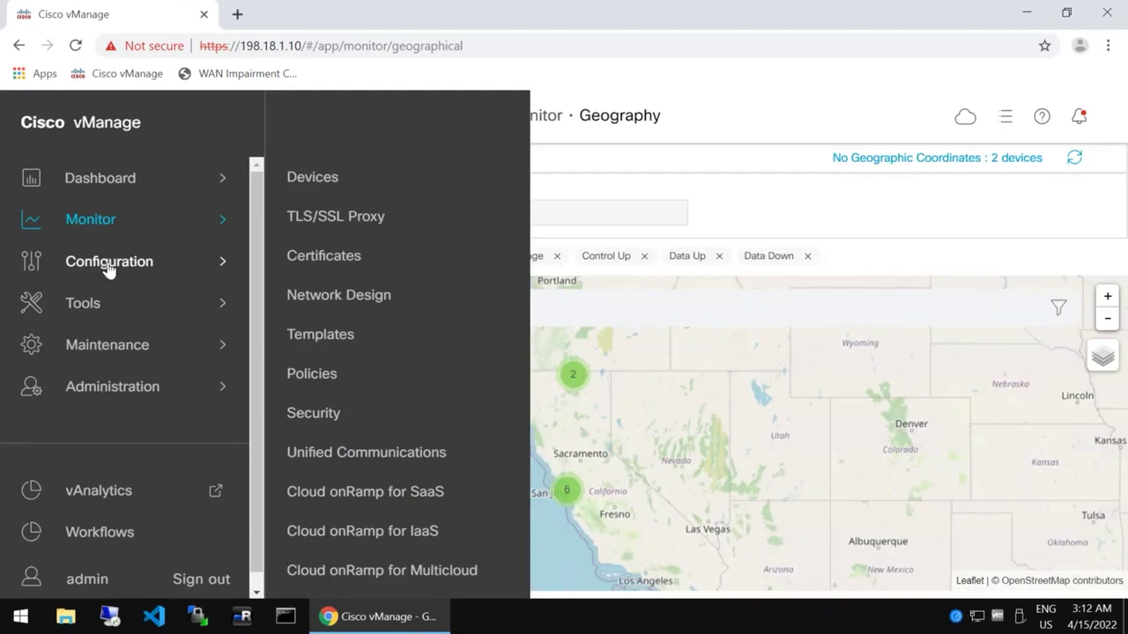
pyautogui.click(335, 344)
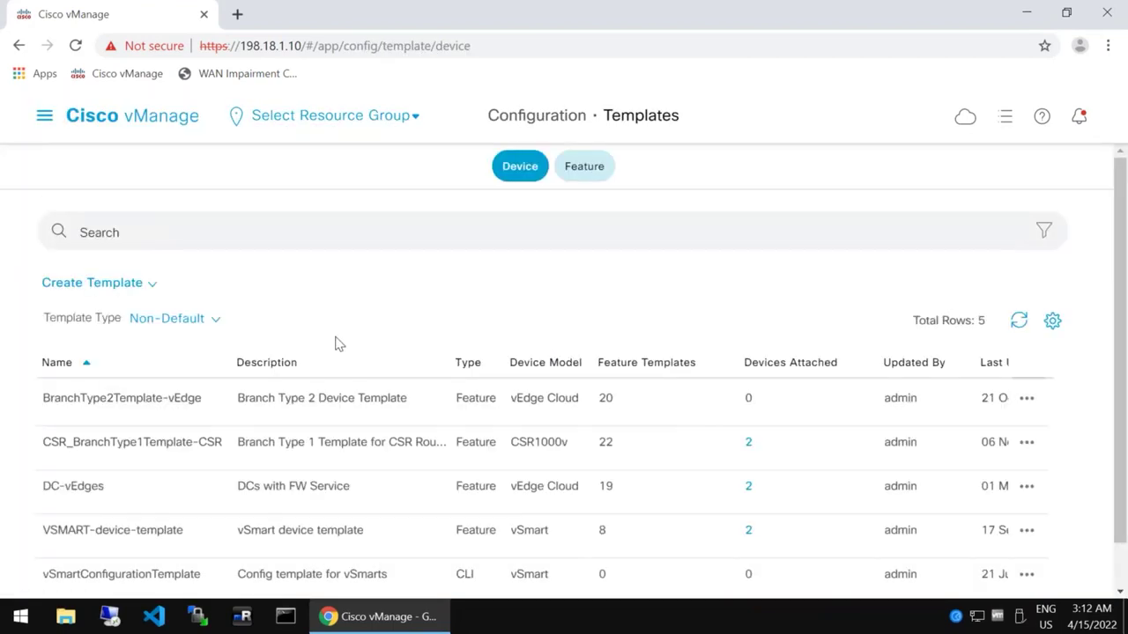
pyautogui.click(1026, 401)
pyautogui.click(998, 330)
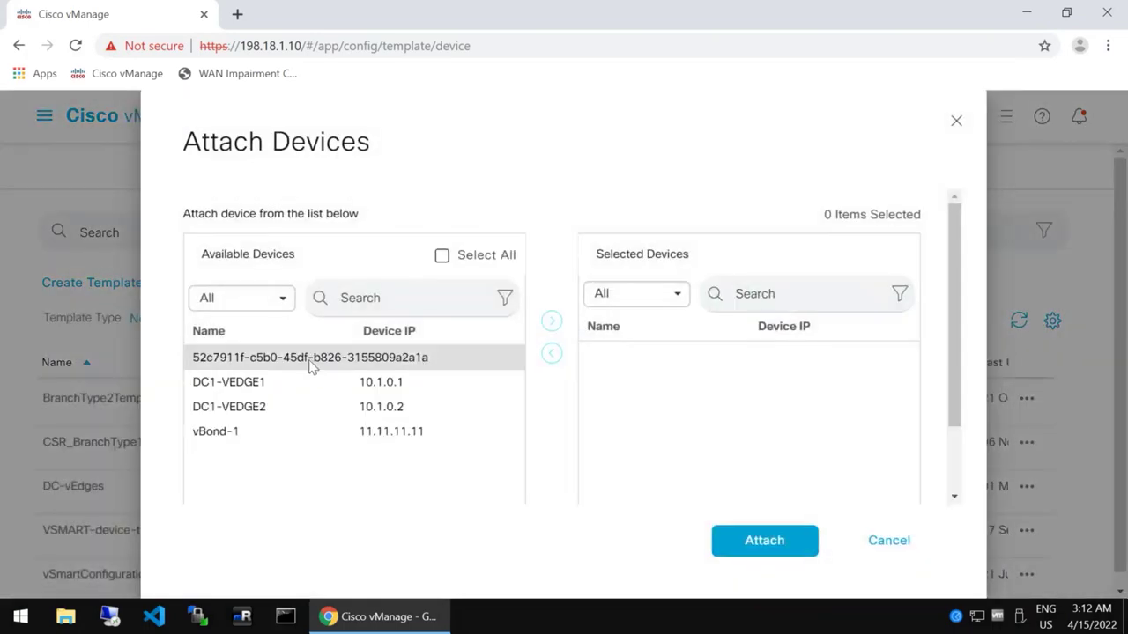
pyautogui.click(310, 365)
pyautogui.click(552, 321)
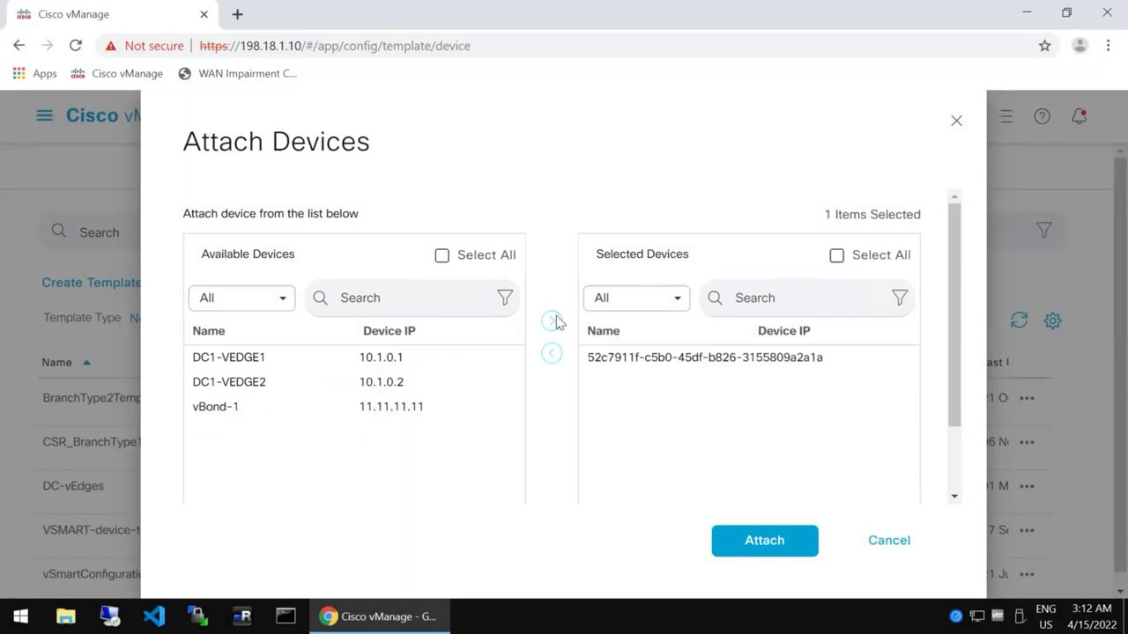
pyautogui.click(745, 548)
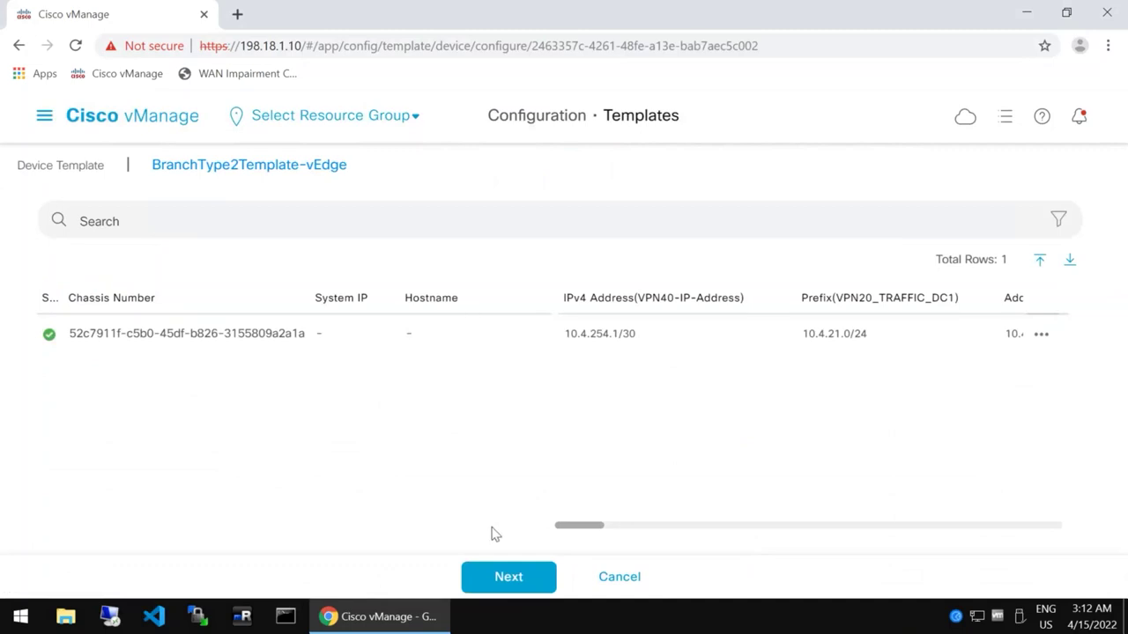
# Check the device's IPv4 Address (VPN40-IP-Address) value in the template's variable table without changing it.
pyautogui.moveTo(593, 529); pyautogui.dragTo(506, 535)
pyautogui.click(659, 338)
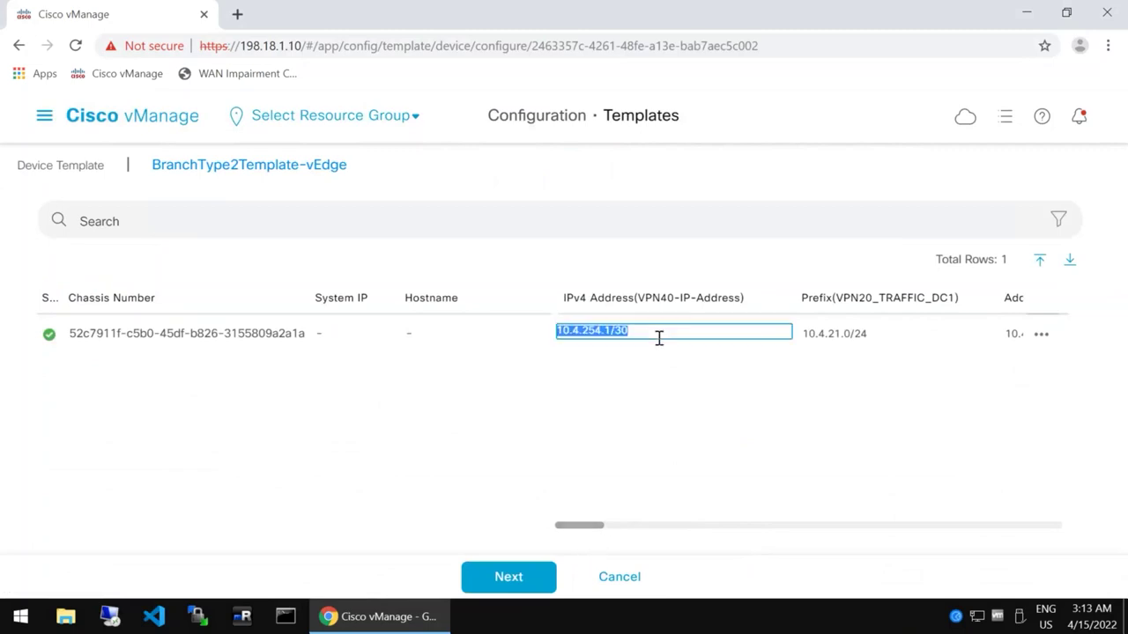
pyautogui.click(652, 402)
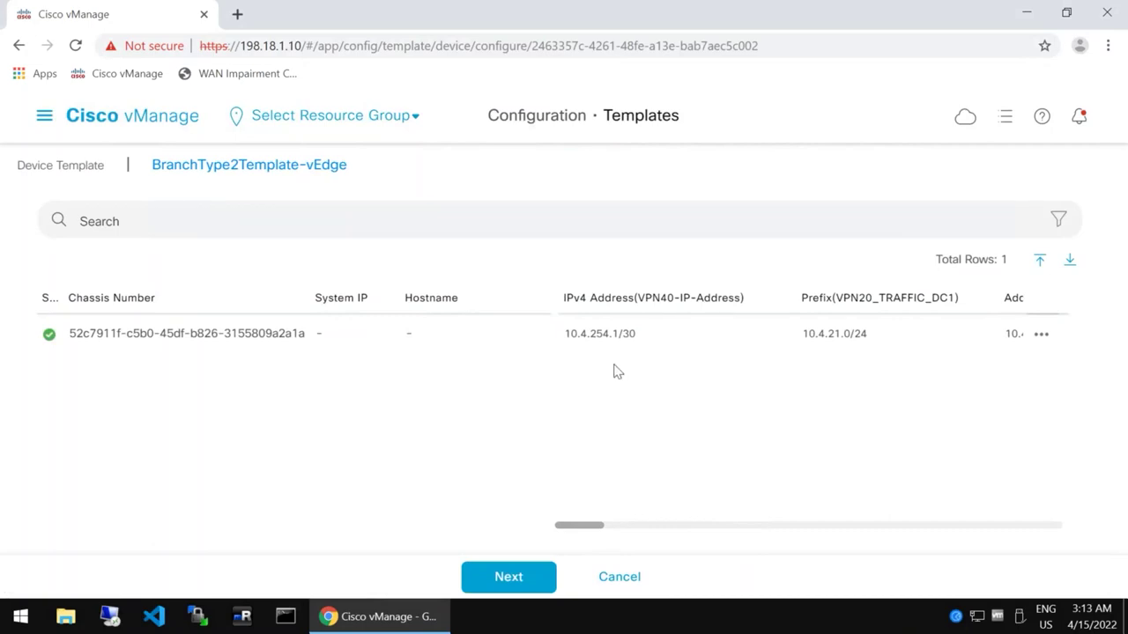
pyautogui.click(636, 344)
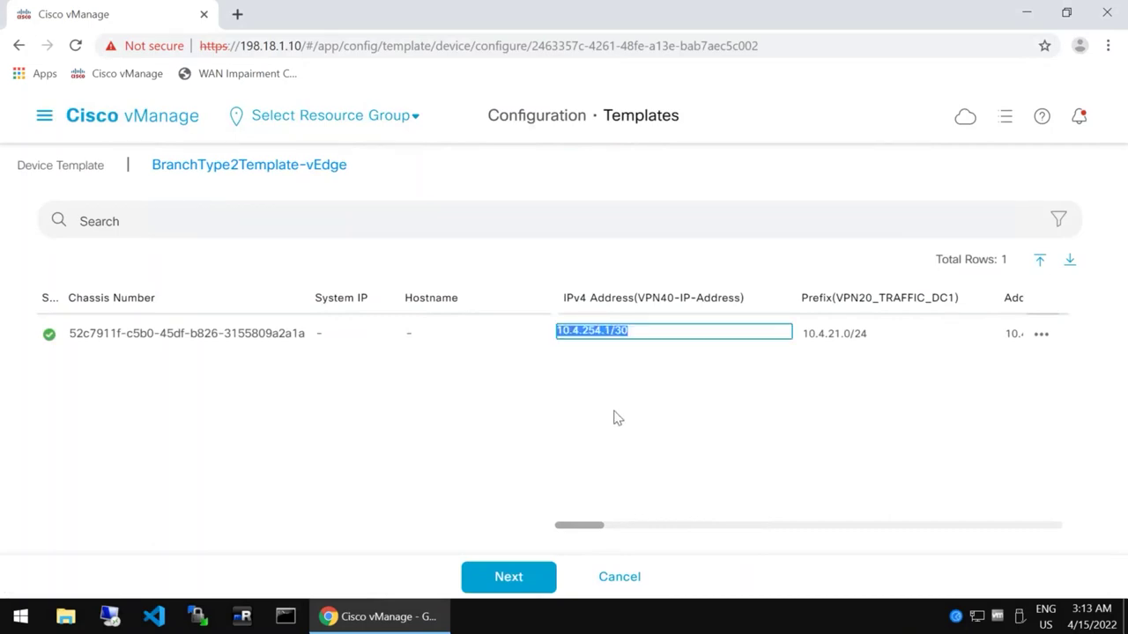
pyautogui.click(616, 416)
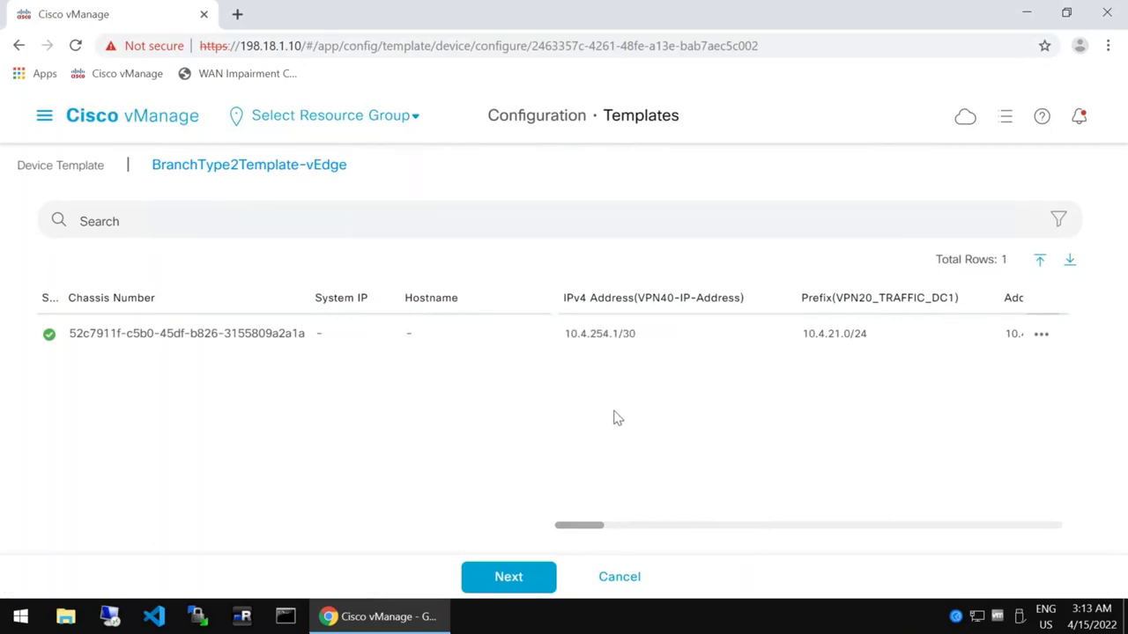
pyautogui.click(1040, 336)
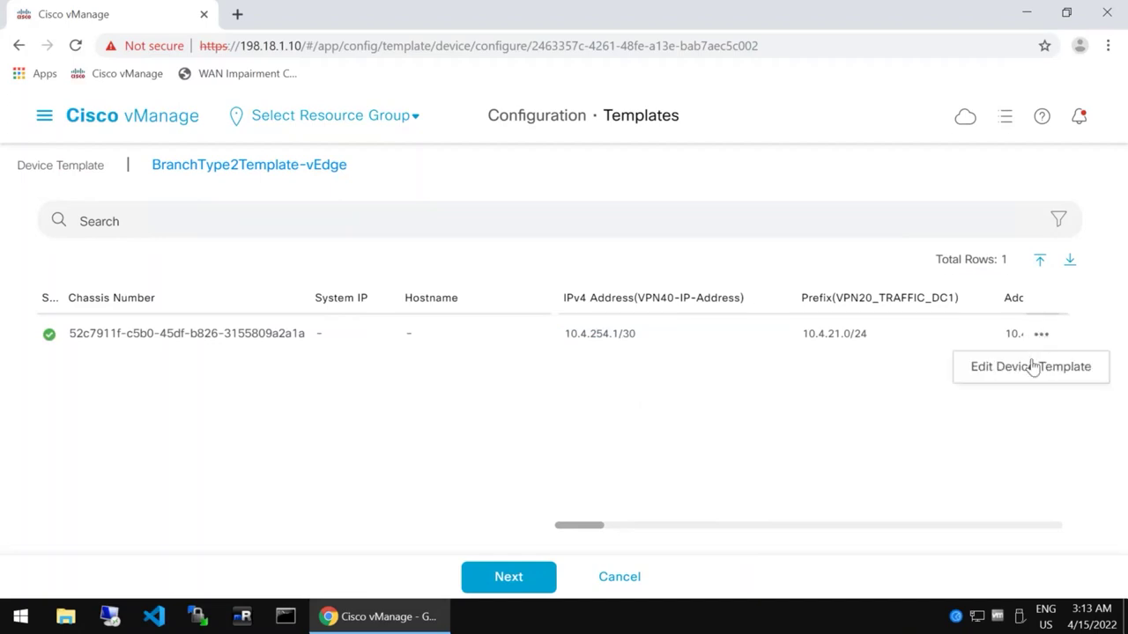
pyautogui.click(1033, 367)
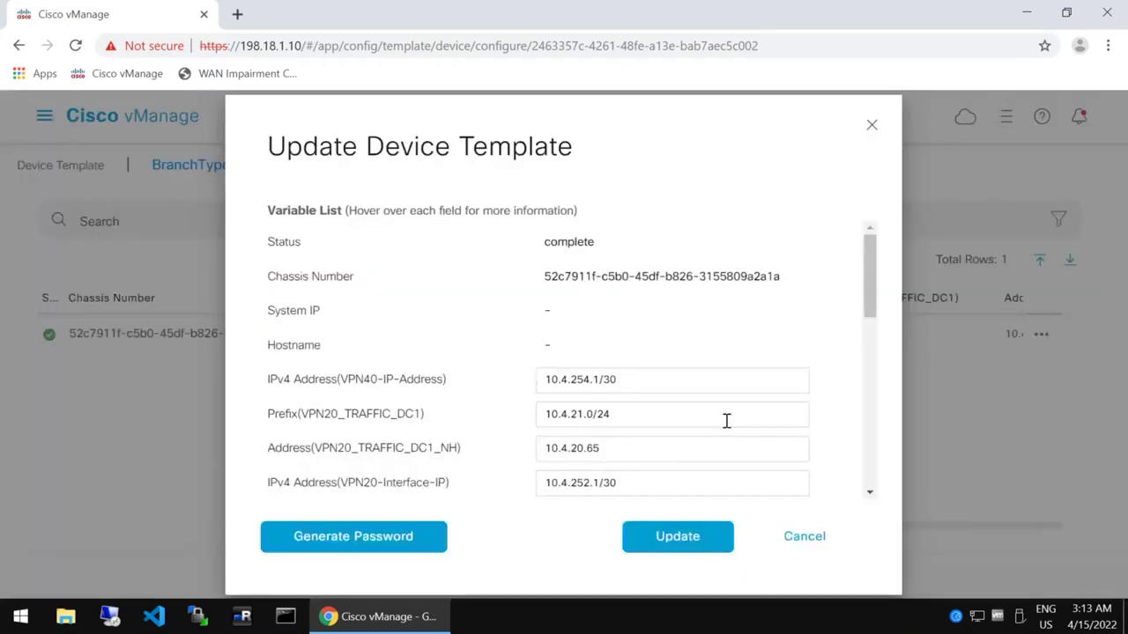
pyautogui.scroll(-5, 705, 372)
pyautogui.scroll(-2, 705, 372)
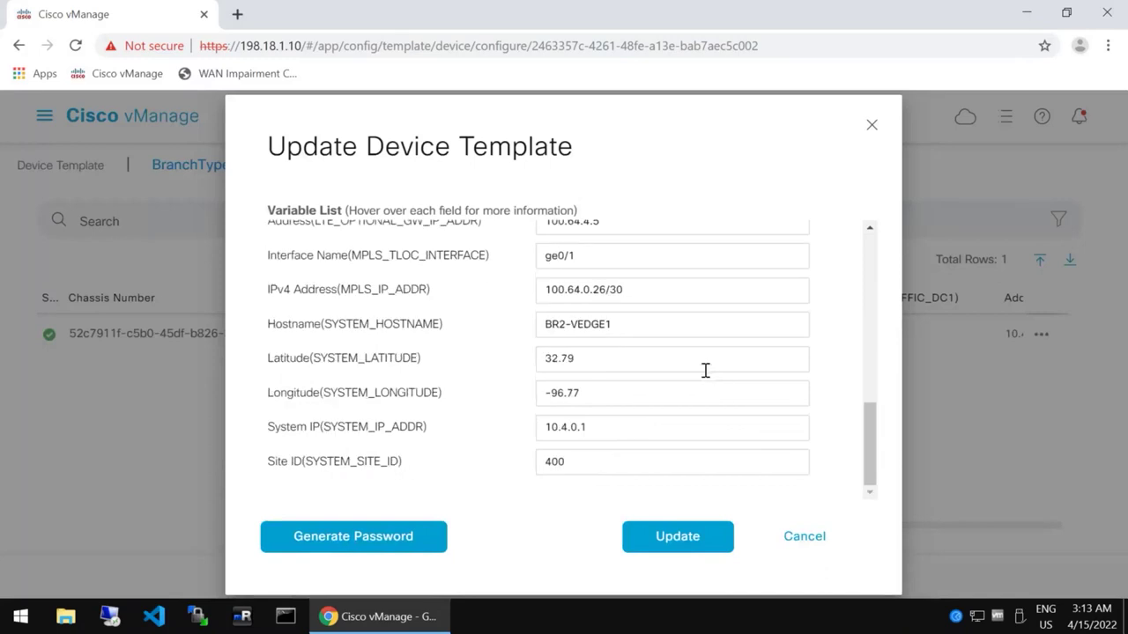
pyautogui.scroll(8, 705, 370)
pyautogui.scroll(1, 705, 374)
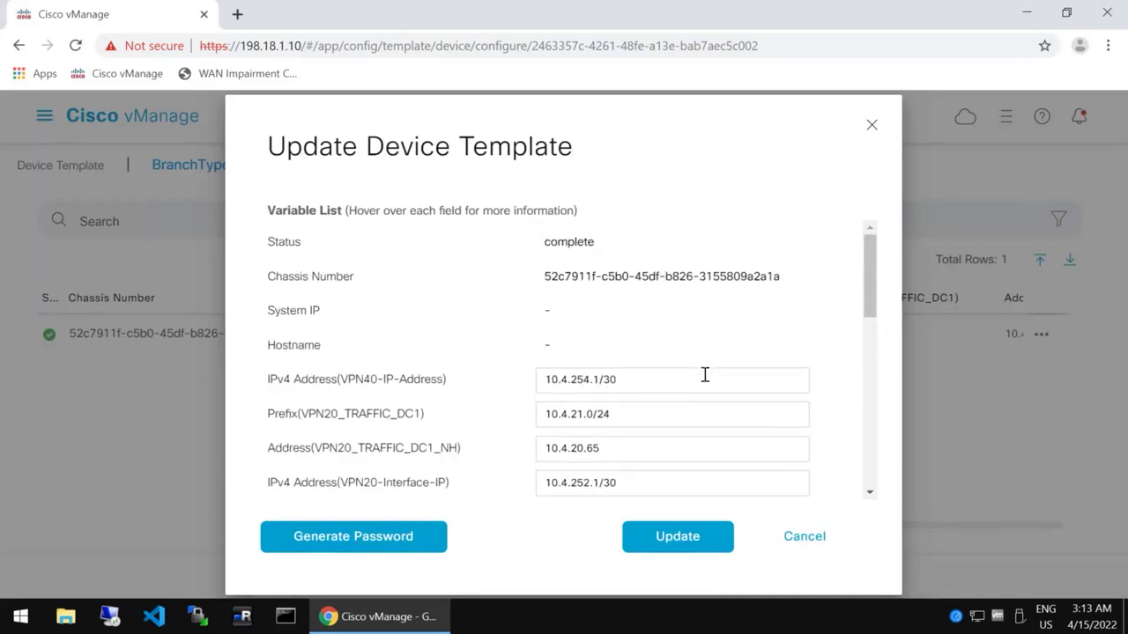
pyautogui.click(803, 537)
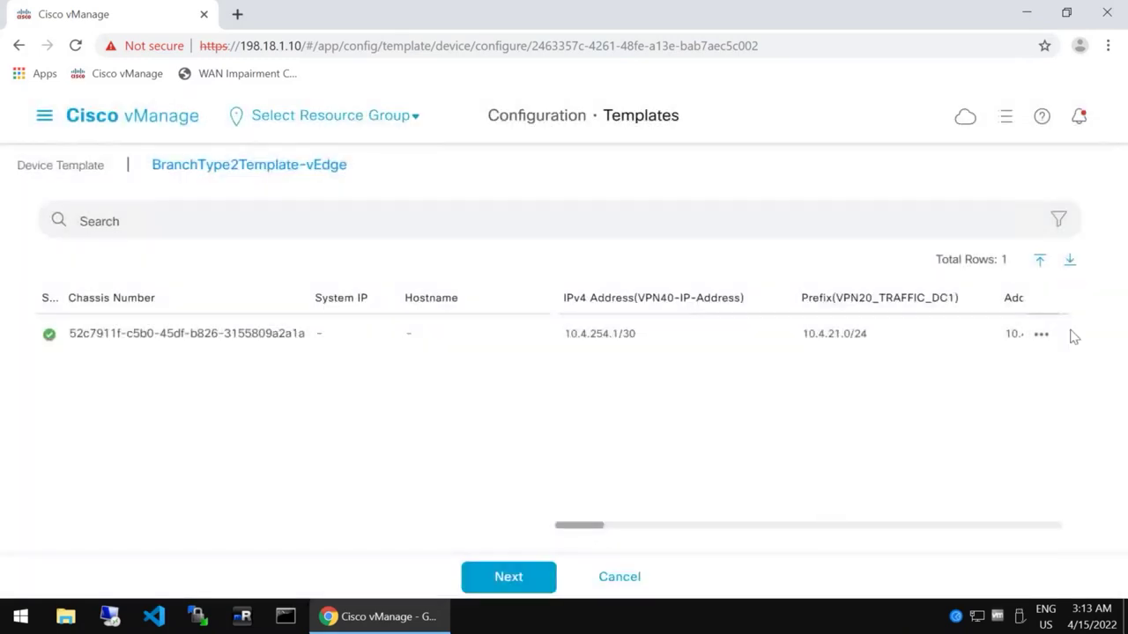
# Upload BranchType2Template.csv from the Desktop folder SD-WAN Demo > csvConfigFiles to fill in the device's template variables.
pyautogui.click(1039, 262)
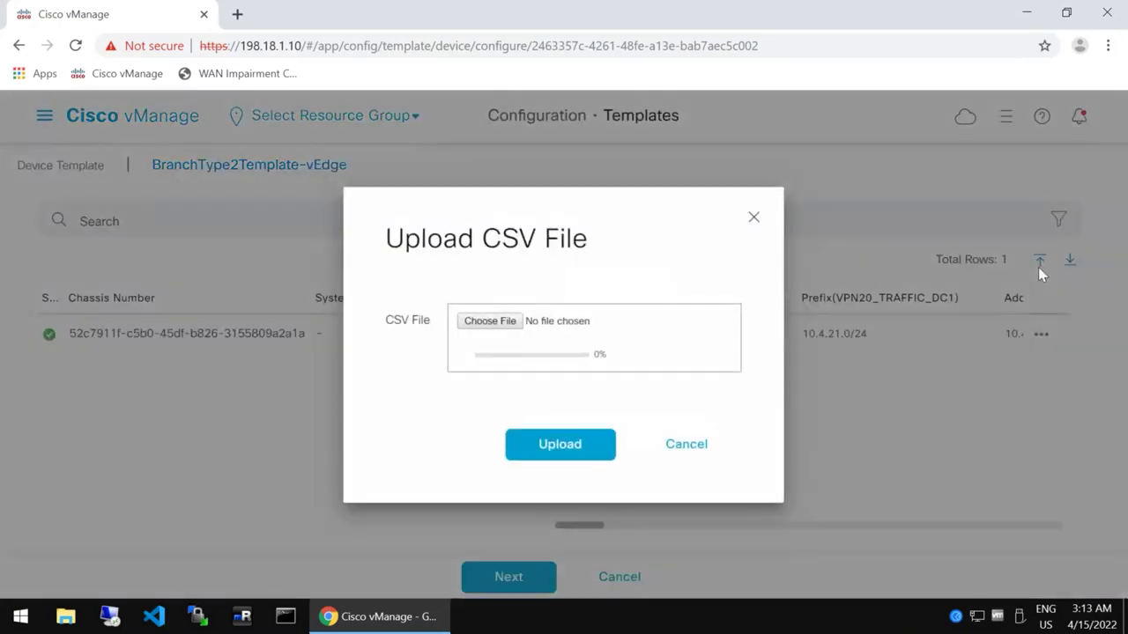
pyautogui.click(461, 322)
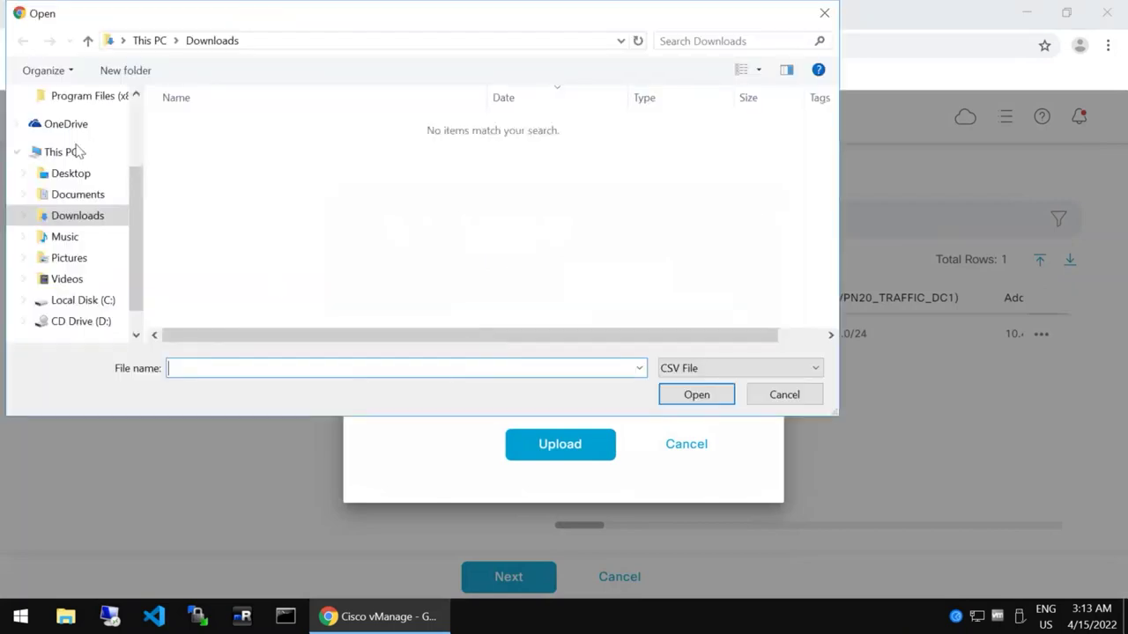
pyautogui.click(70, 173)
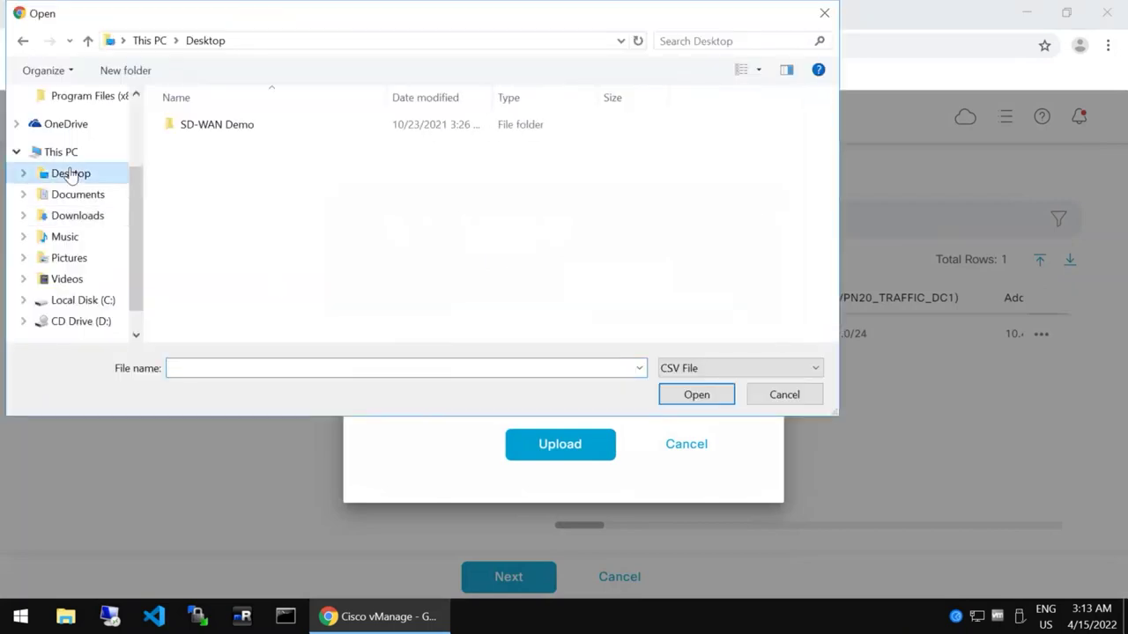
pyautogui.doubleClick(212, 123)
pyautogui.doubleClick(214, 129)
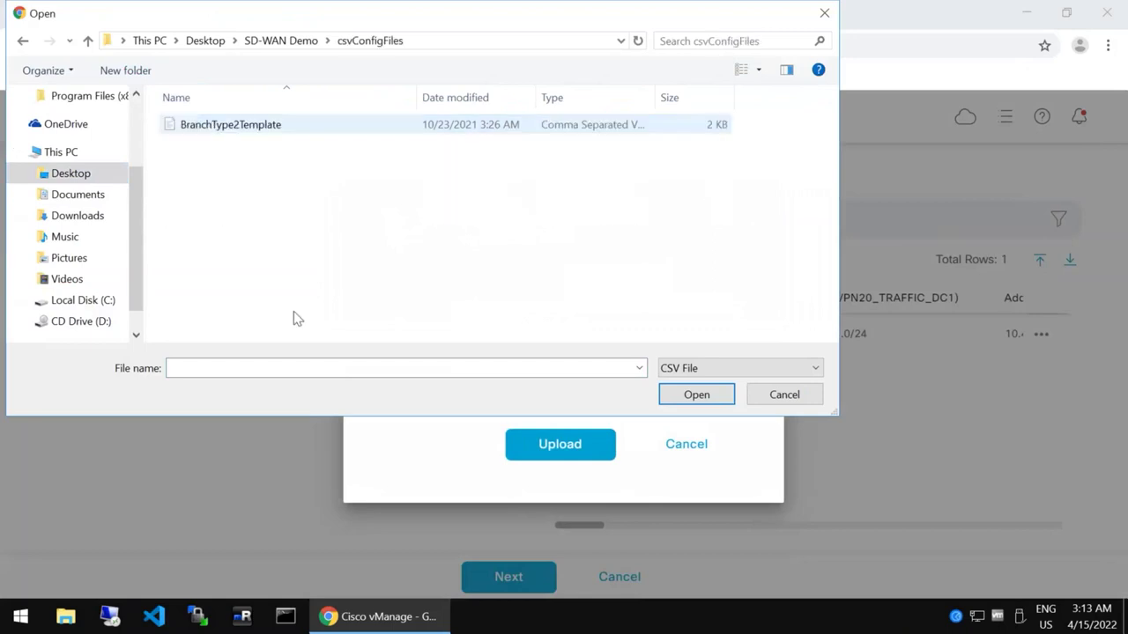
pyautogui.doubleClick(244, 128)
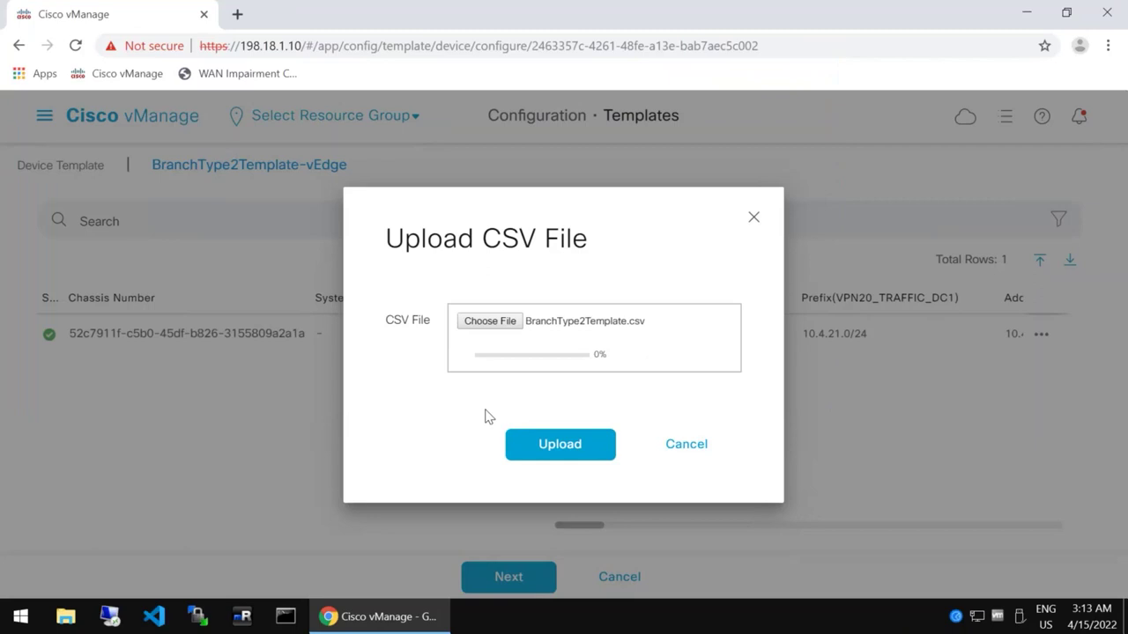
pyautogui.click(518, 441)
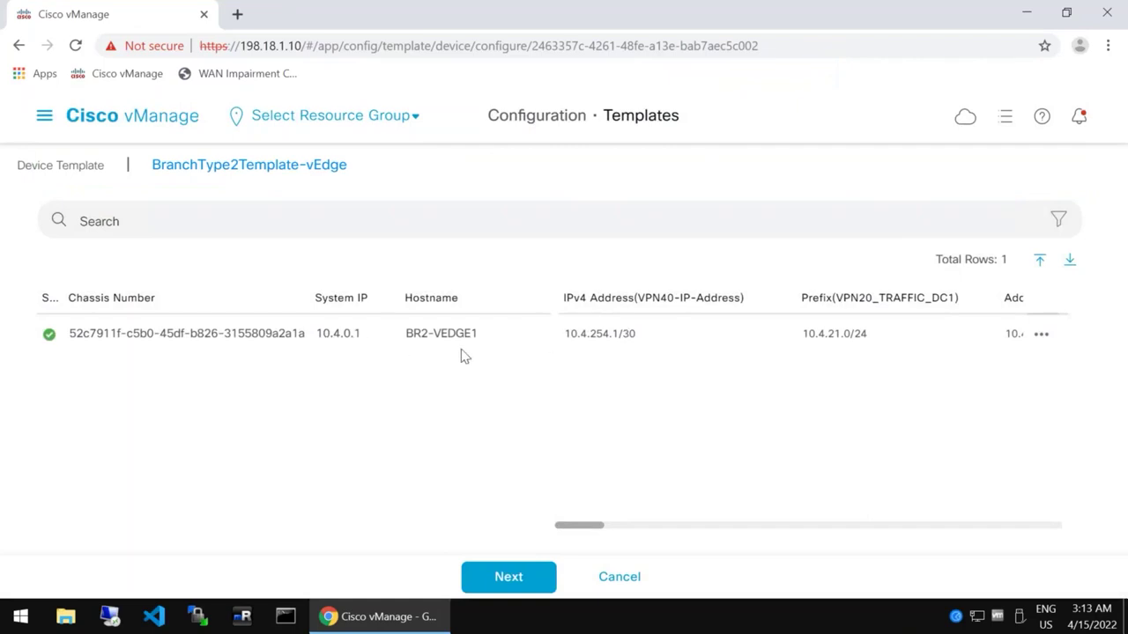
# Proceed to the device configuration stage and review the configuration preview generated for BR2-VEDGE1.
pyautogui.click(498, 577)
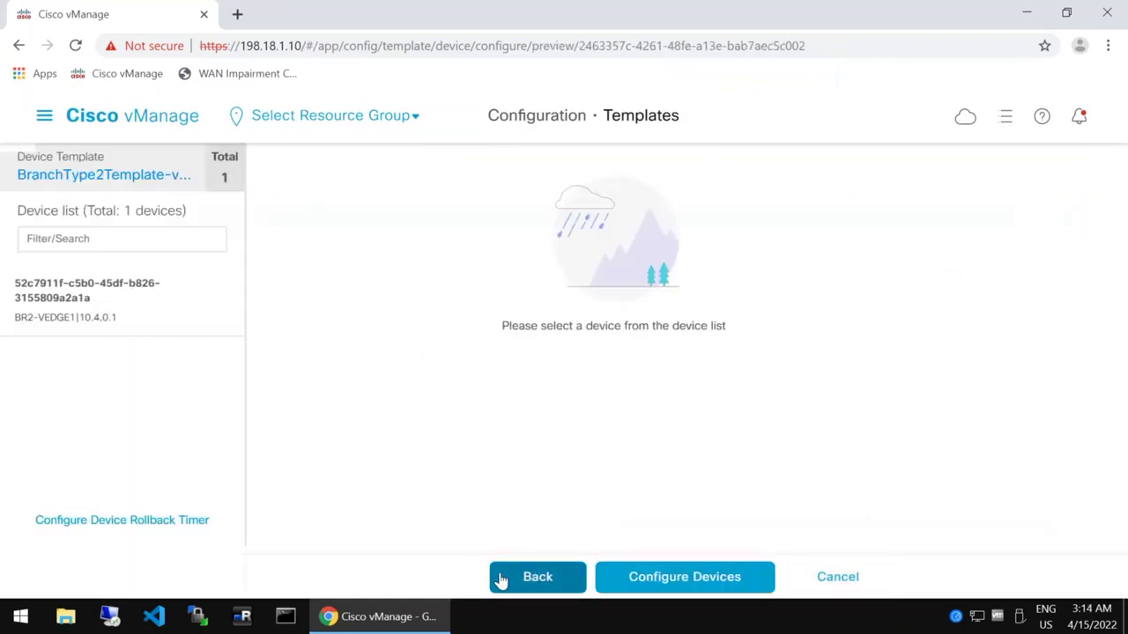
pyautogui.click(136, 297)
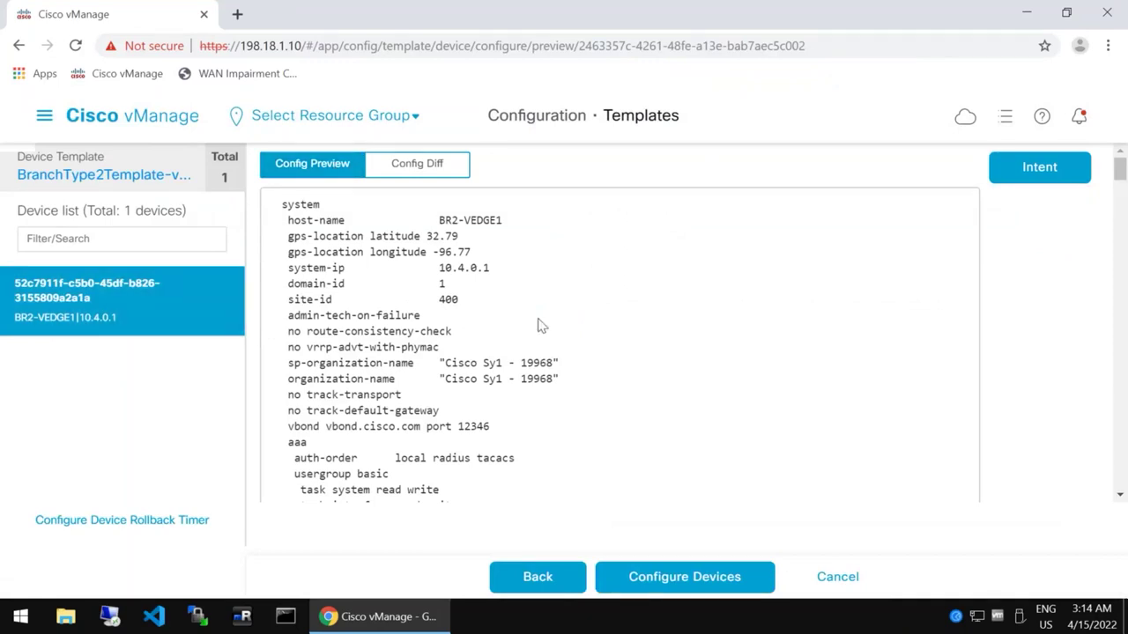
pyautogui.scroll(-6, 390, 419)
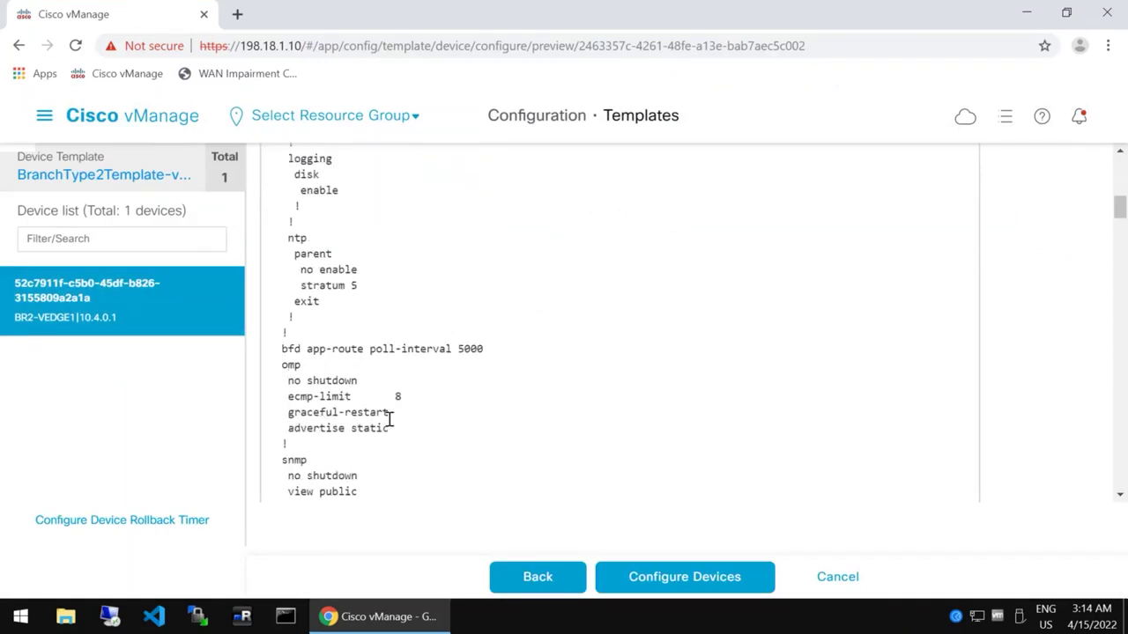
pyautogui.scroll(8, 426, 299)
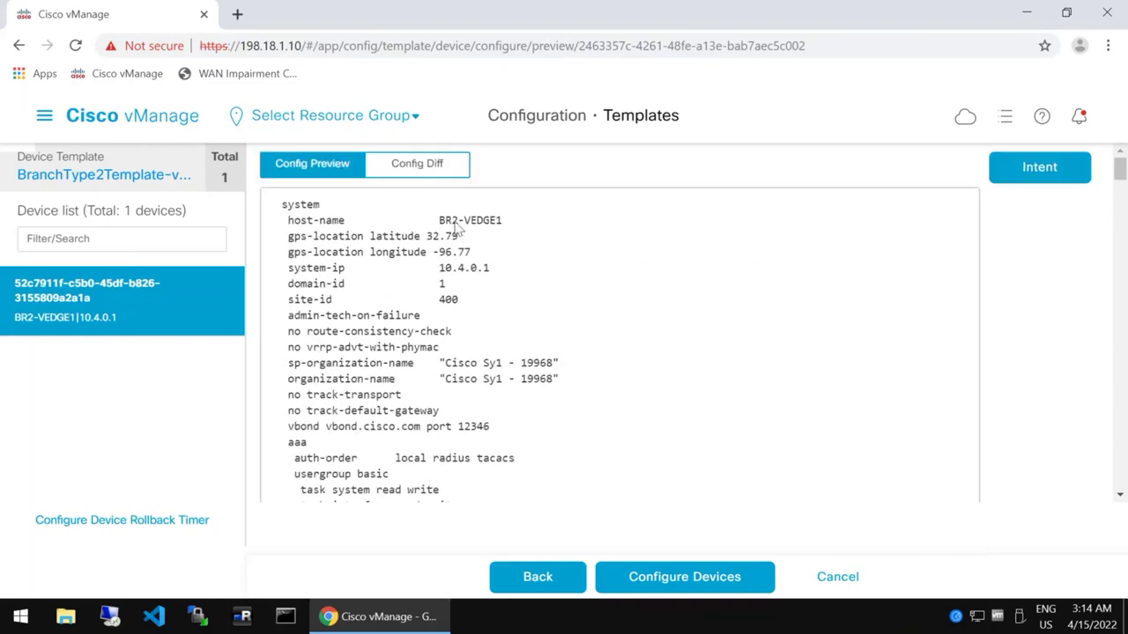
# Compare the local and new configurations of BR2-VEDGE1 in the Config Diff, down to the VPN 20 section.
pyautogui.click(434, 164)
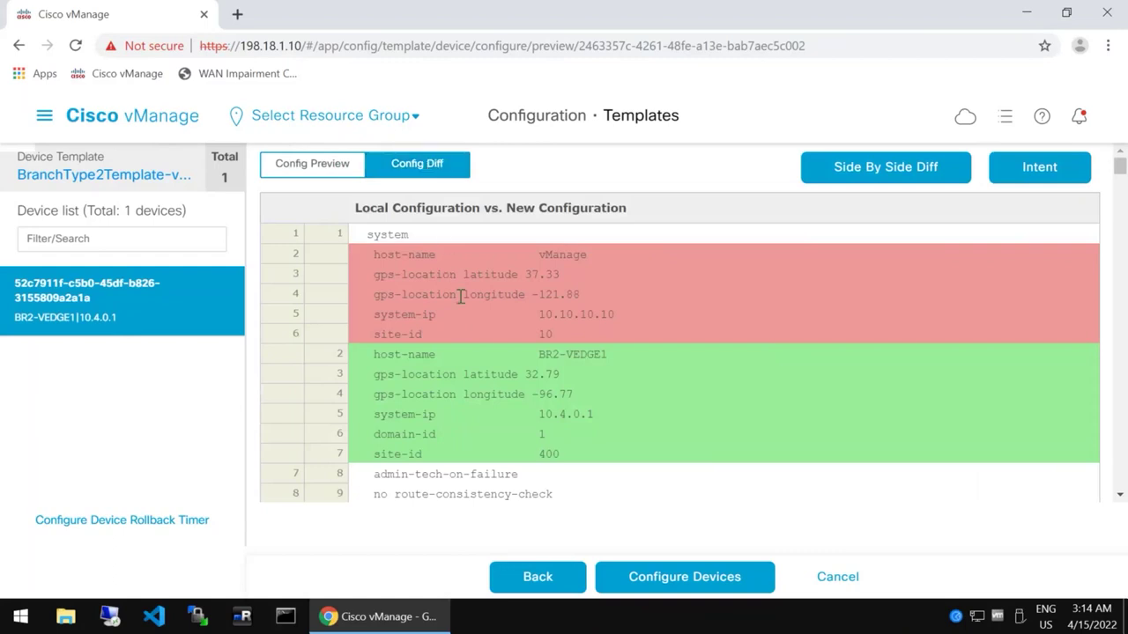
pyautogui.scroll(-5, 504, 373)
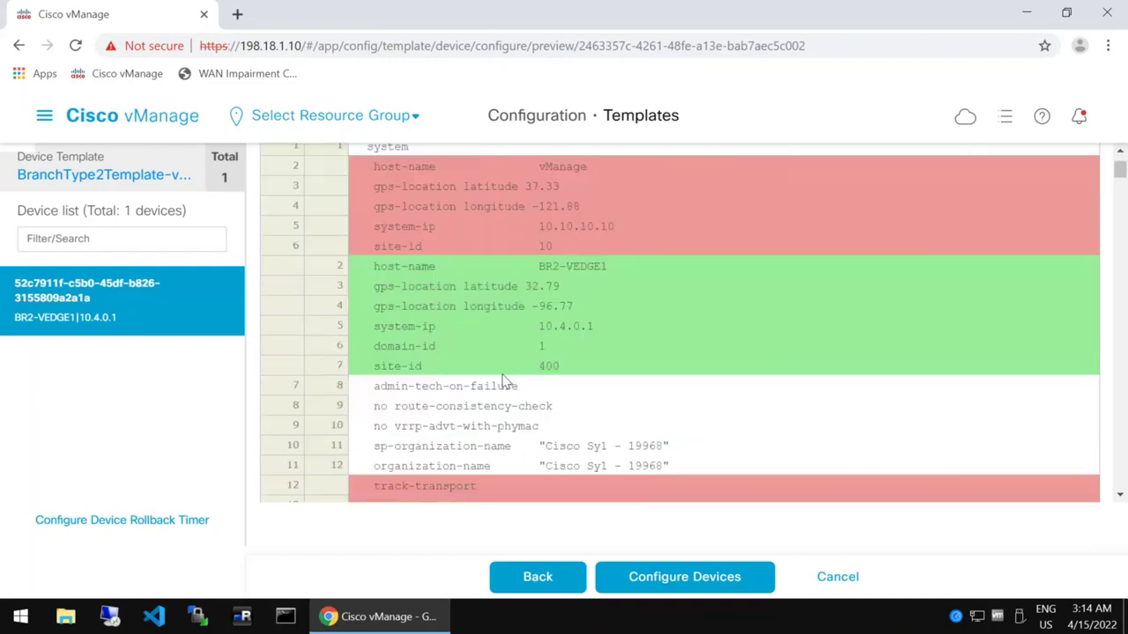
pyautogui.scroll(-6, 504, 373)
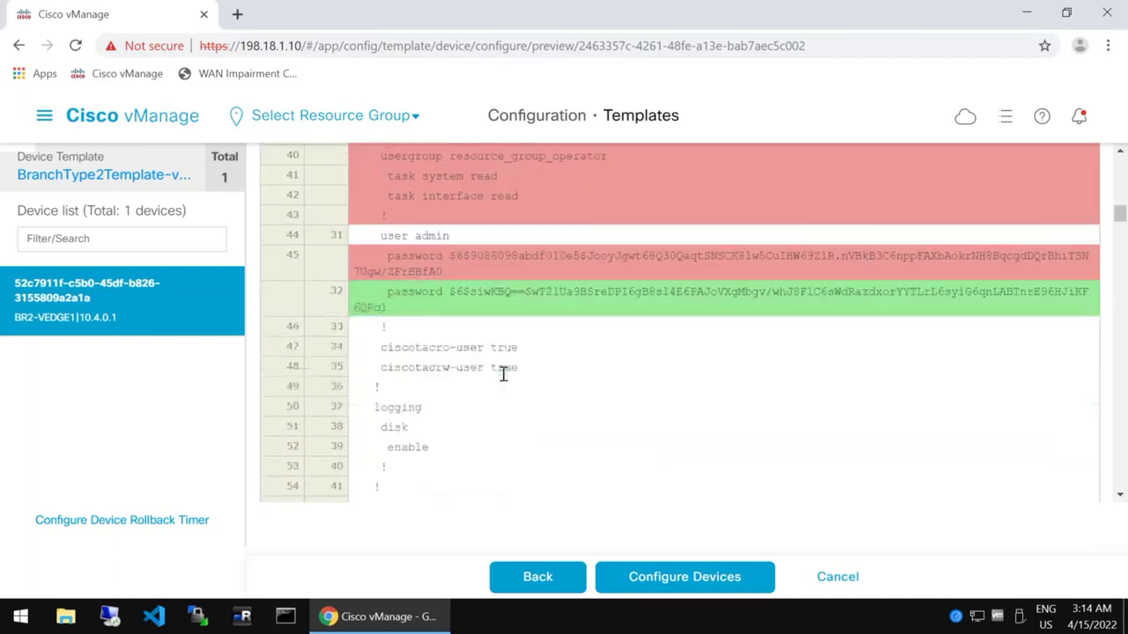
pyautogui.scroll(-14, 502, 373)
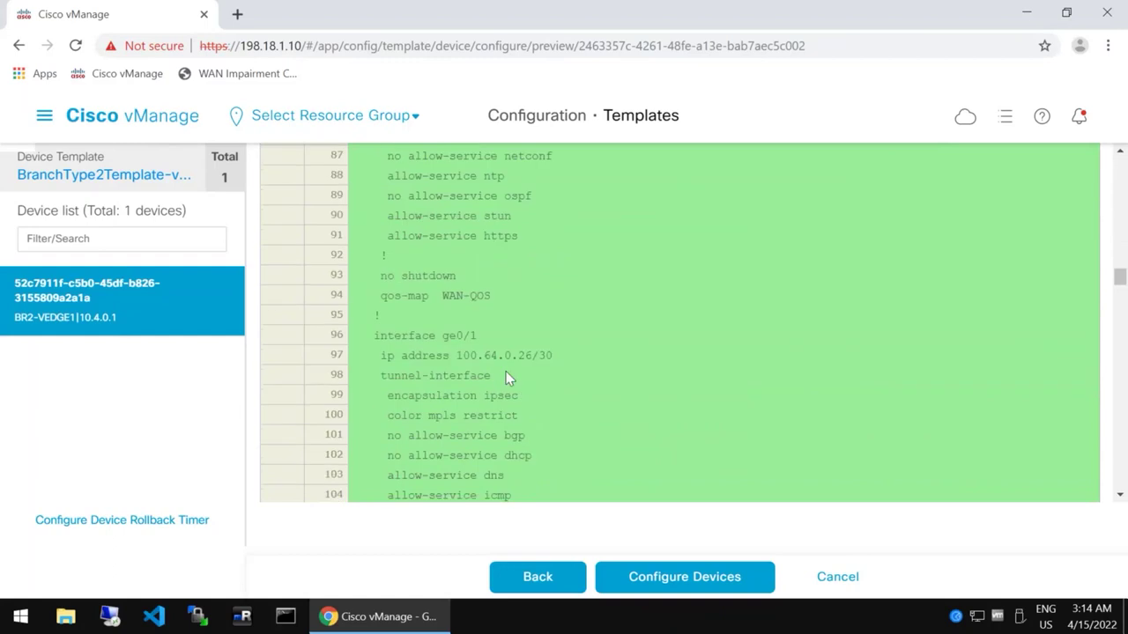
pyautogui.scroll(-6, 509, 369)
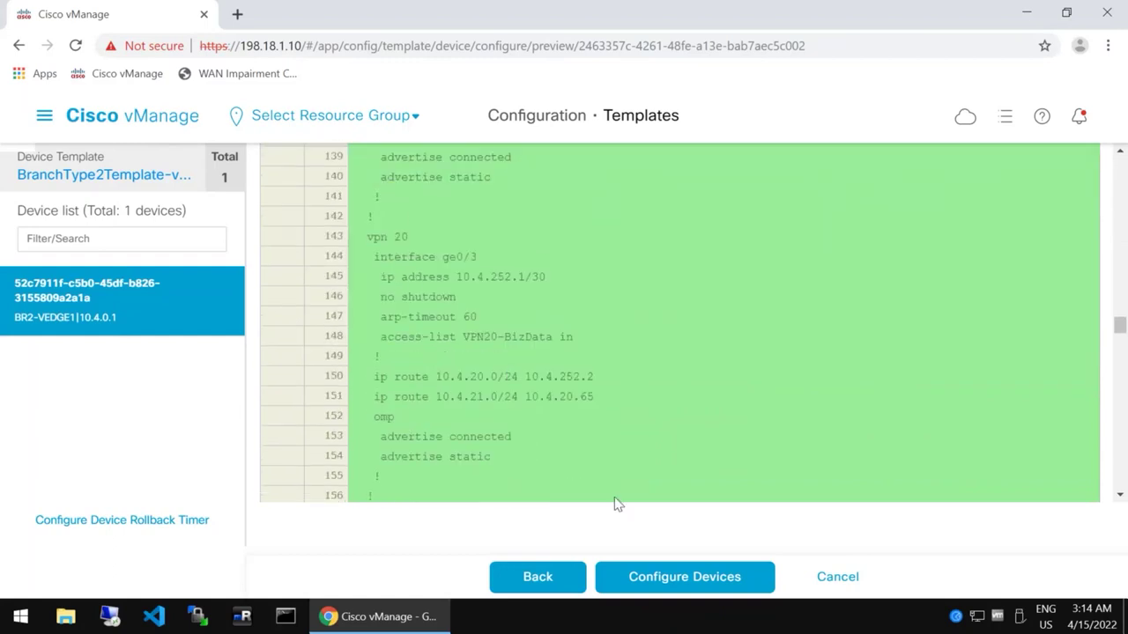
# Push the template configuration to the device and expand the task's log to examine its status.
pyautogui.click(659, 579)
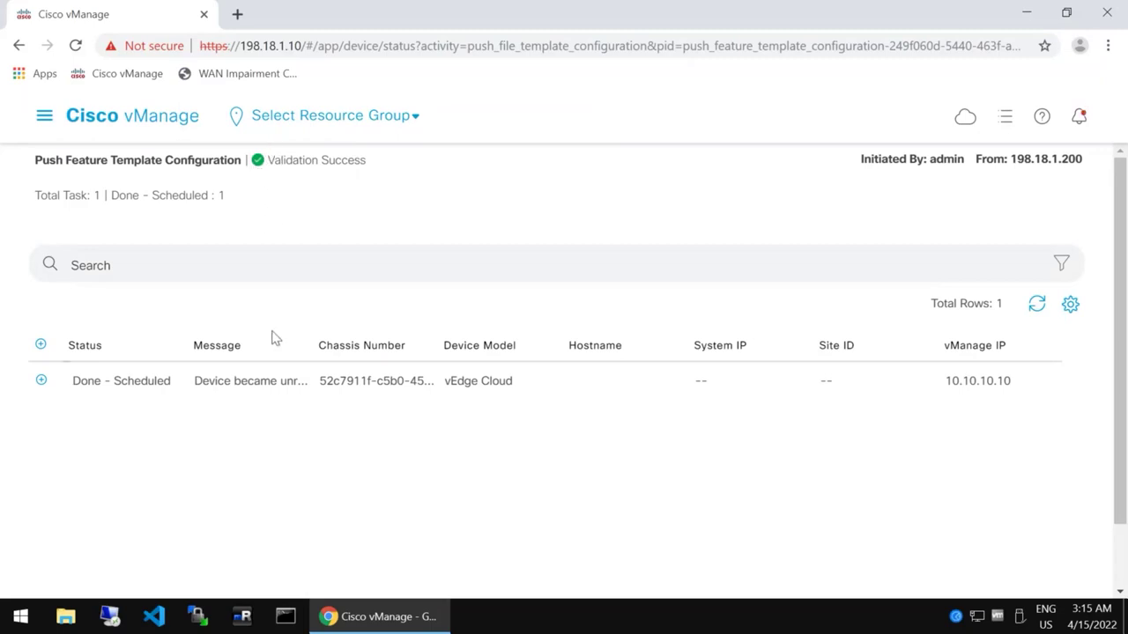
pyautogui.scroll(-1, 259, 224)
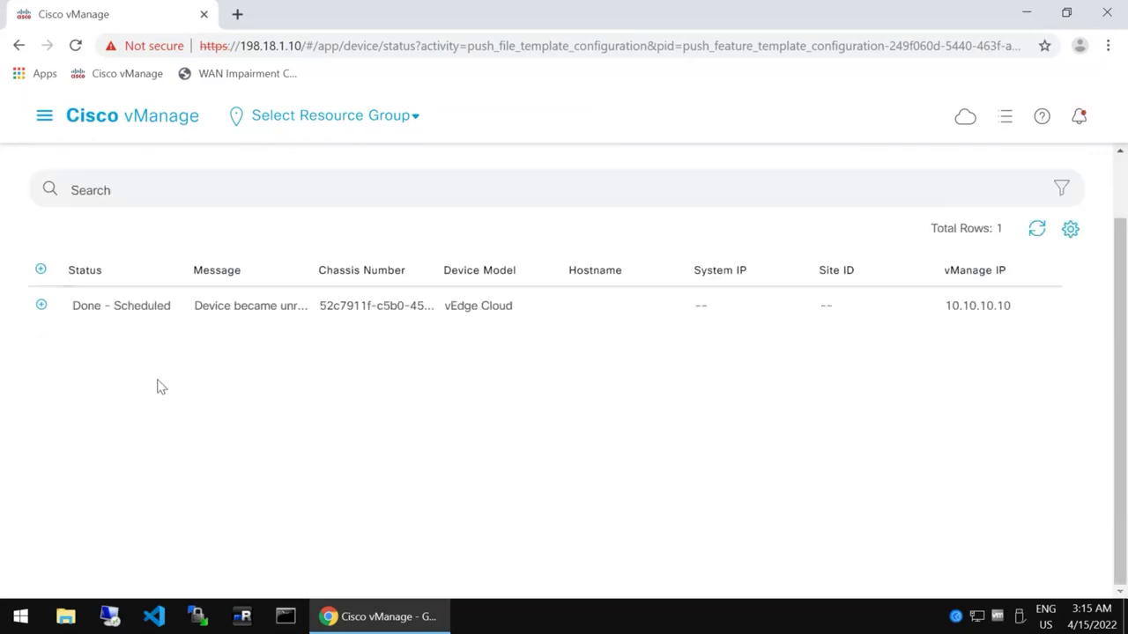
pyautogui.doubleClick(135, 305)
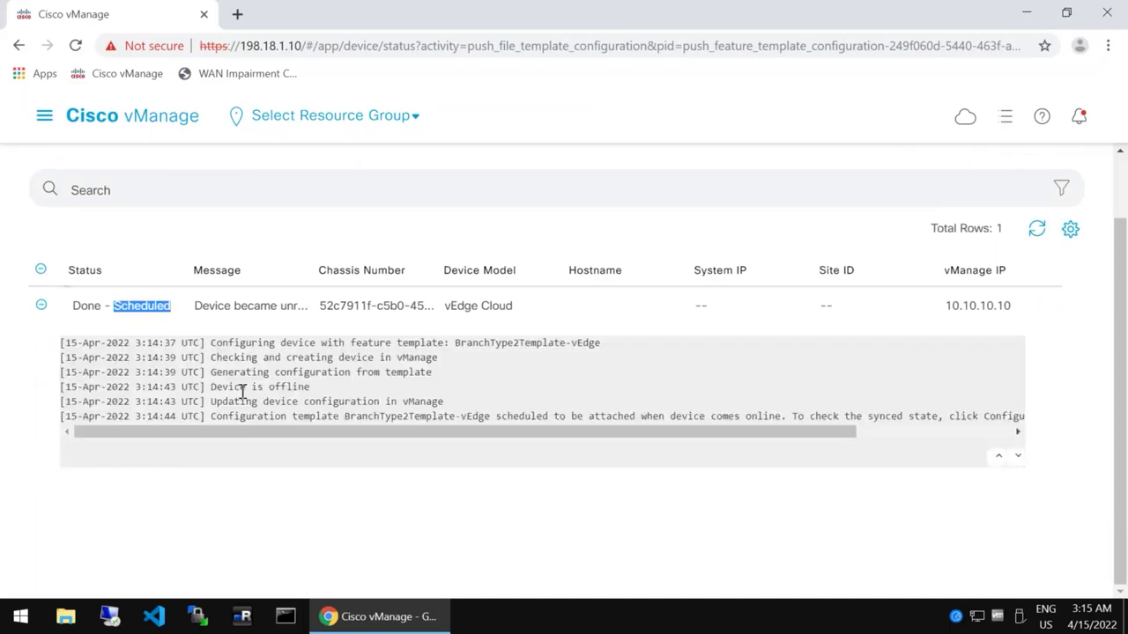
pyautogui.scroll(1, 242, 393)
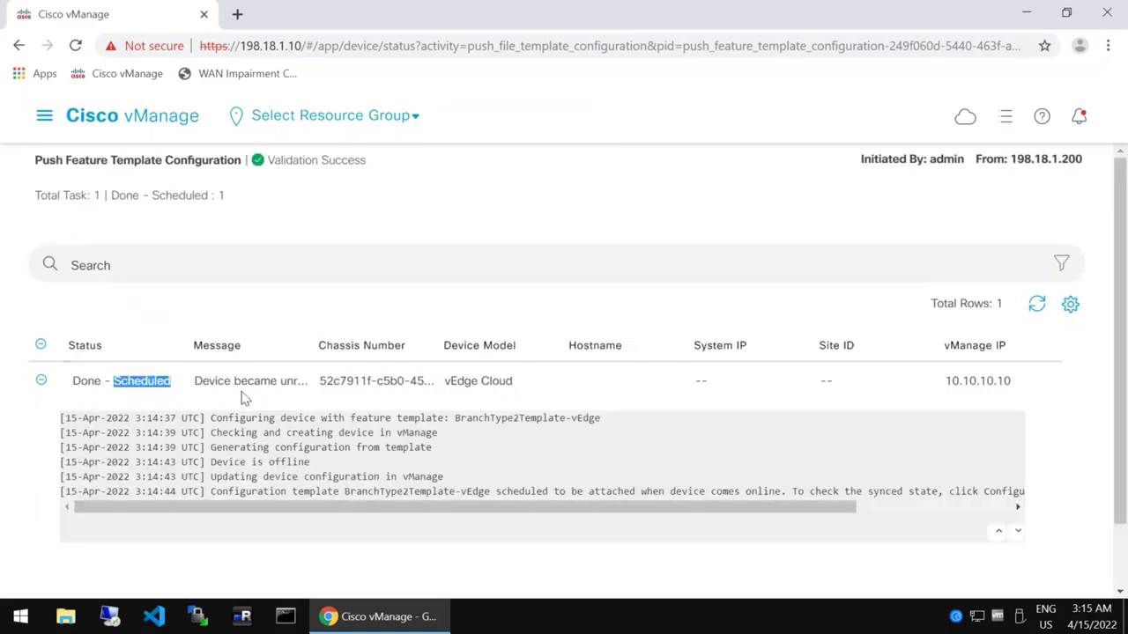
# Return to the Main Dashboard and check the WAN Edge summary and site health.
pyautogui.click(45, 118)
pyautogui.click(78, 178)
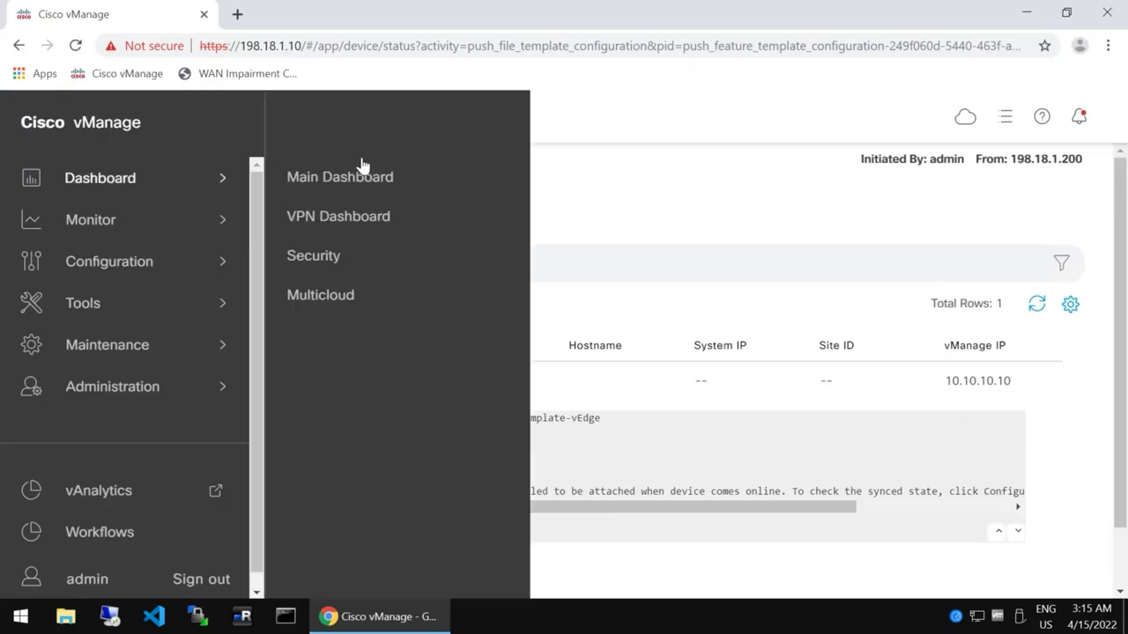
pyautogui.click(361, 182)
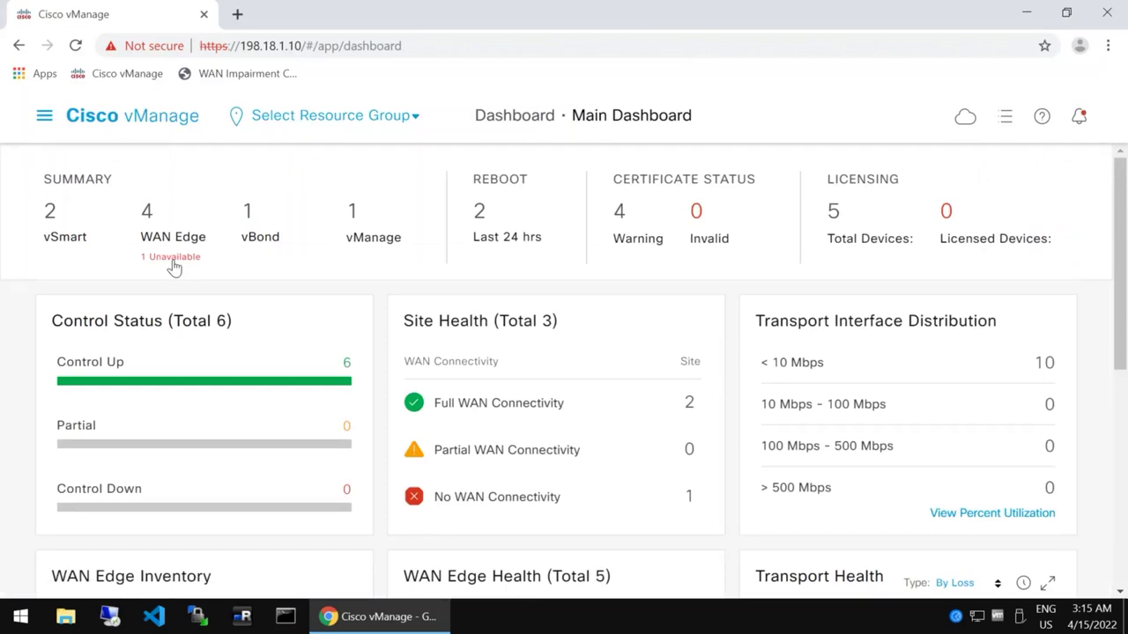
# Open the device templates under Configuration and look over the available actions for BranchType2Template-vEdge without choosing one.
pyautogui.click(44, 118)
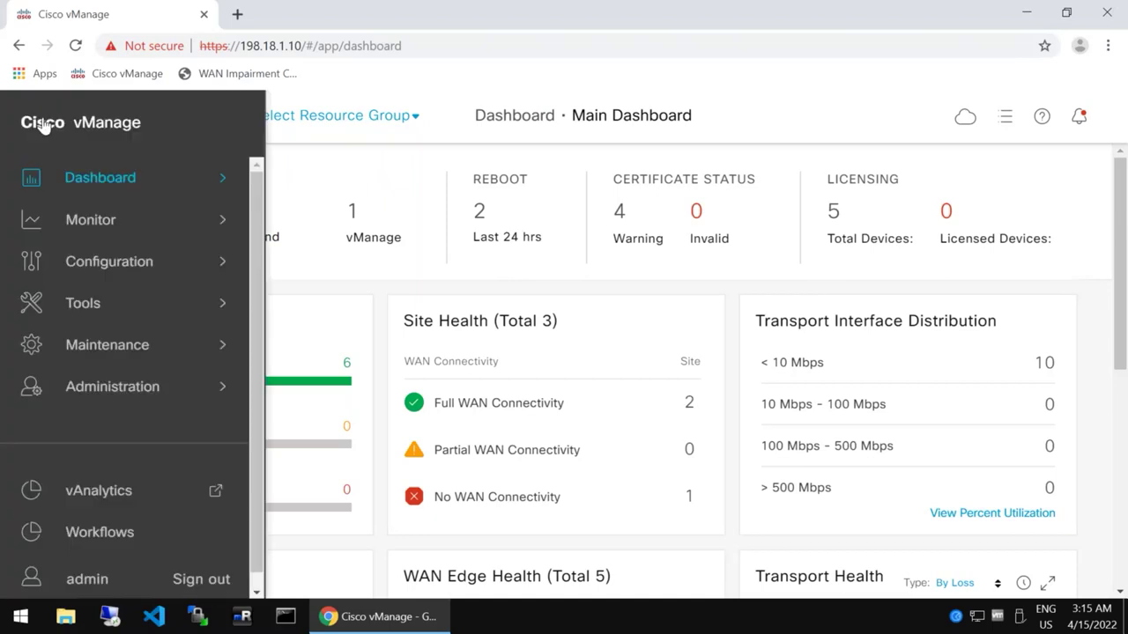
pyautogui.click(128, 270)
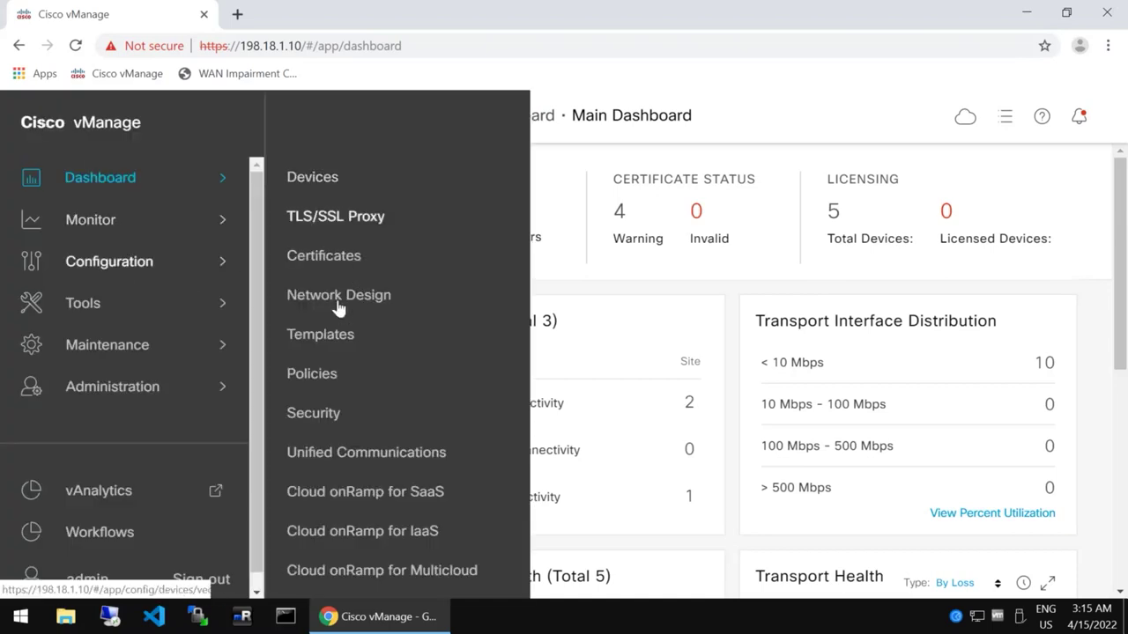
pyautogui.click(321, 335)
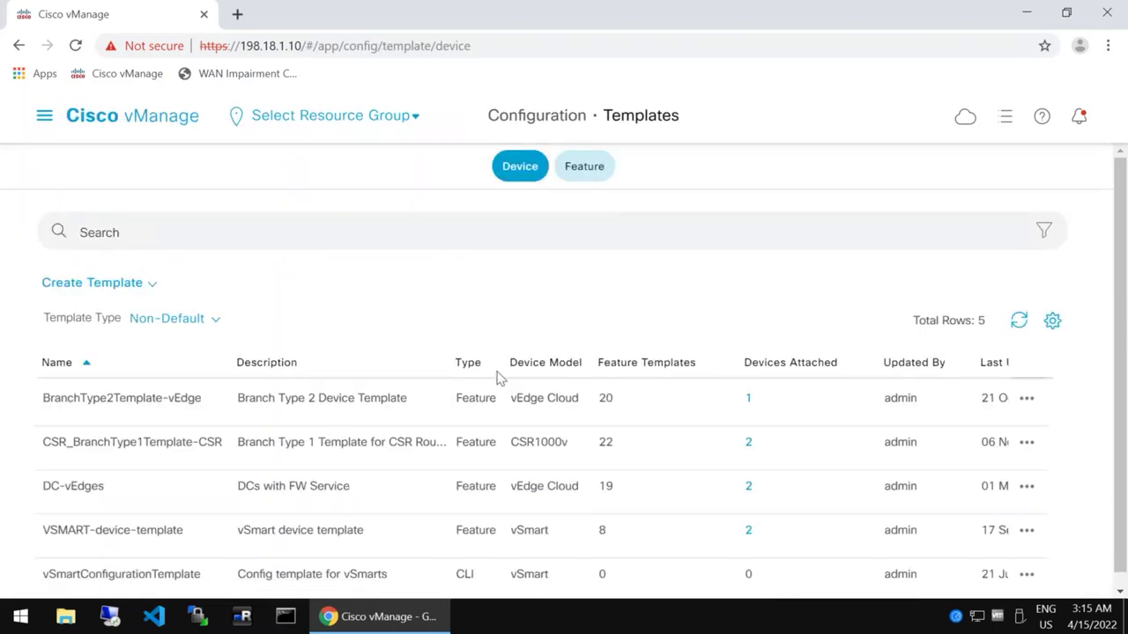
pyautogui.click(1026, 401)
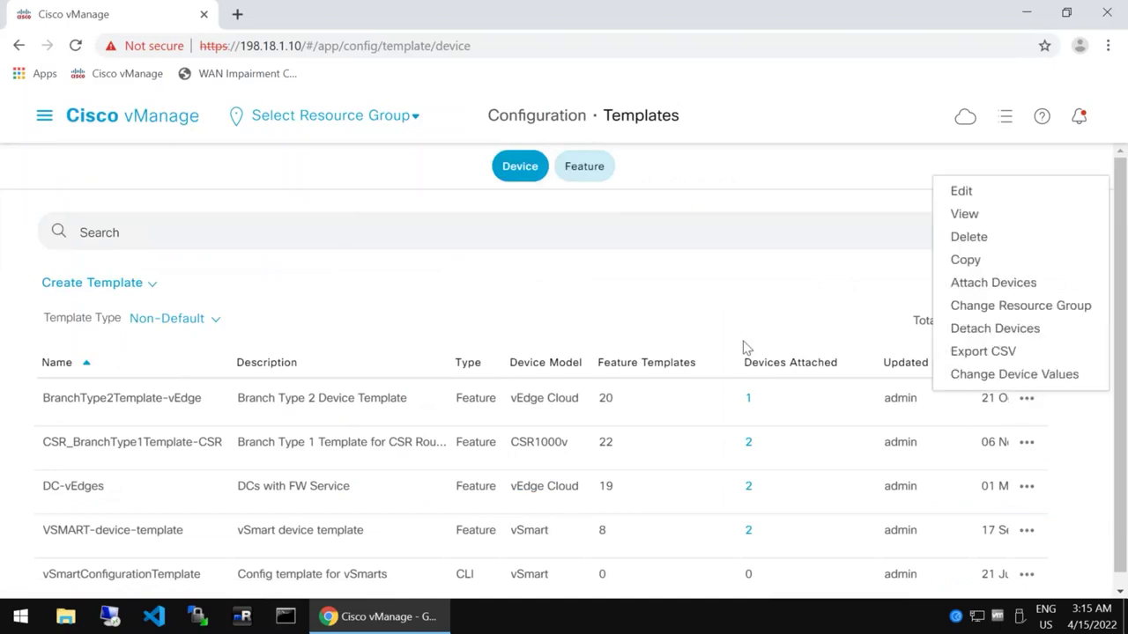
pyautogui.click(580, 260)
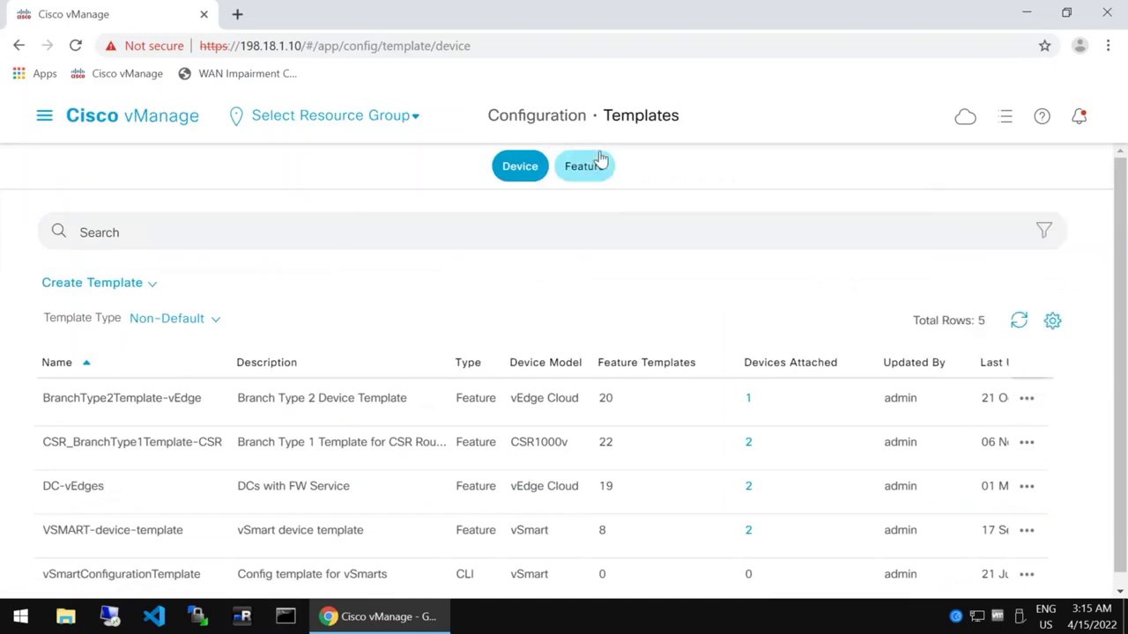
# Switch to the feature templates and browse the list, including the BR2 and vSmart templates.
pyautogui.click(595, 168)
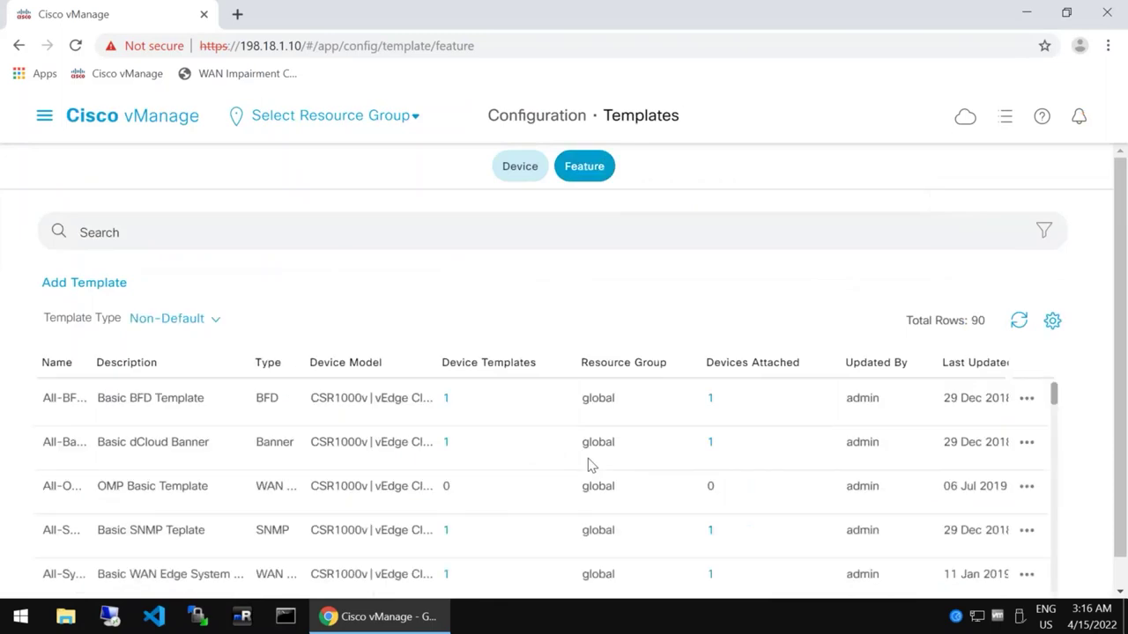
pyautogui.scroll(-10, 588, 458)
pyautogui.scroll(-20, 315, 511)
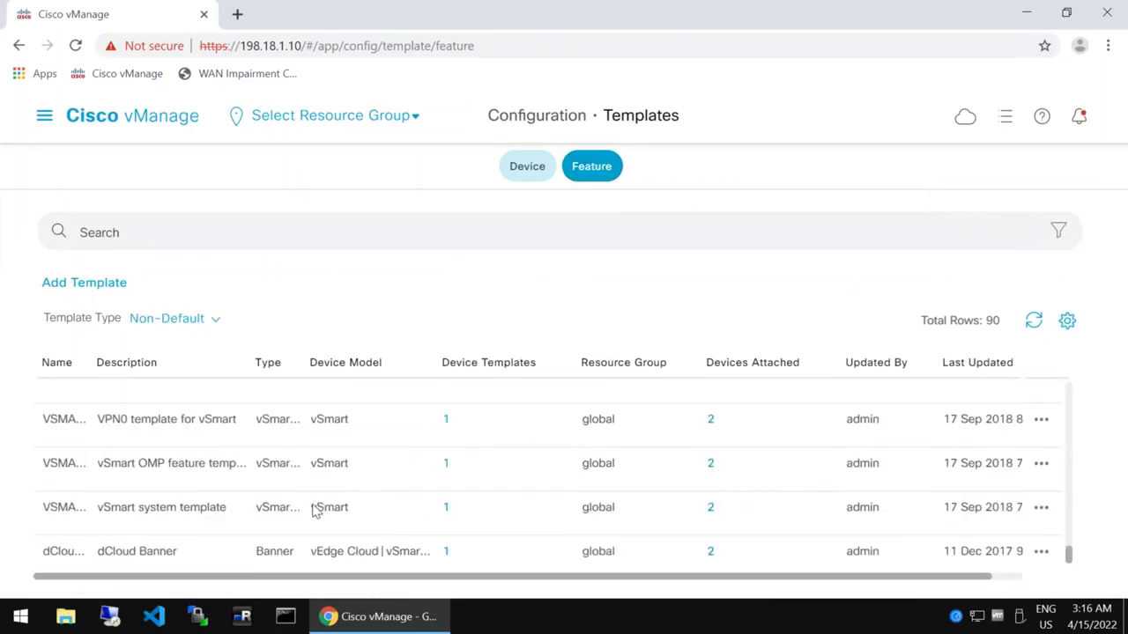
pyautogui.scroll(20, 316, 511)
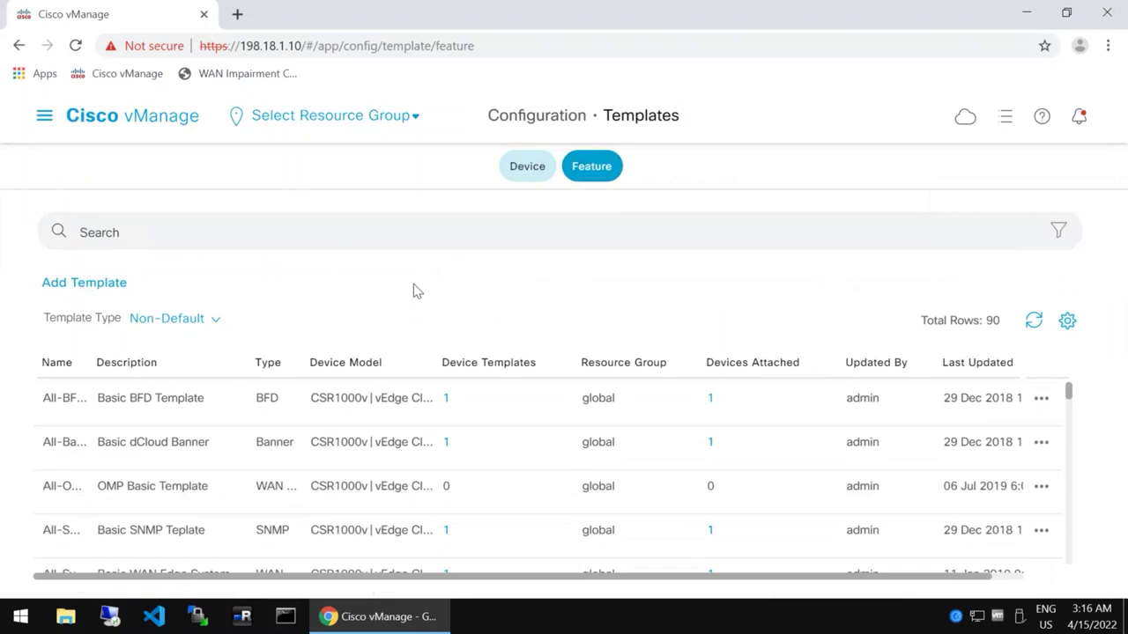
pyautogui.scroll(-20, 457, 476)
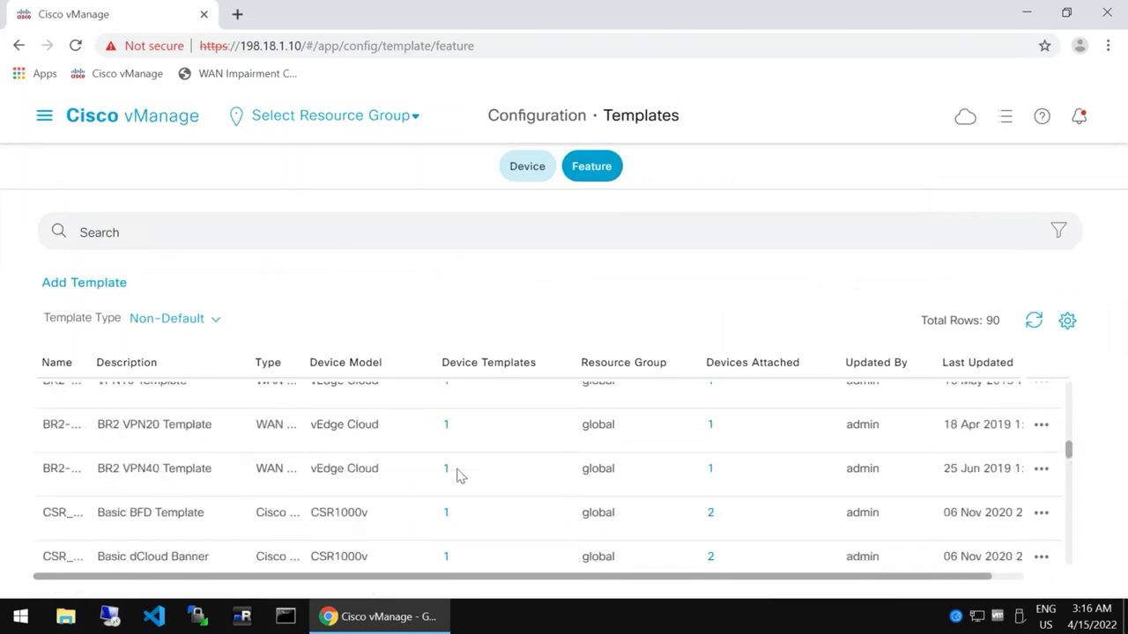
# Finish browsing the feature templates, return to the device templates and open BranchType2Template-vEdge for viewing.
pyautogui.scroll(-2, 457, 476)
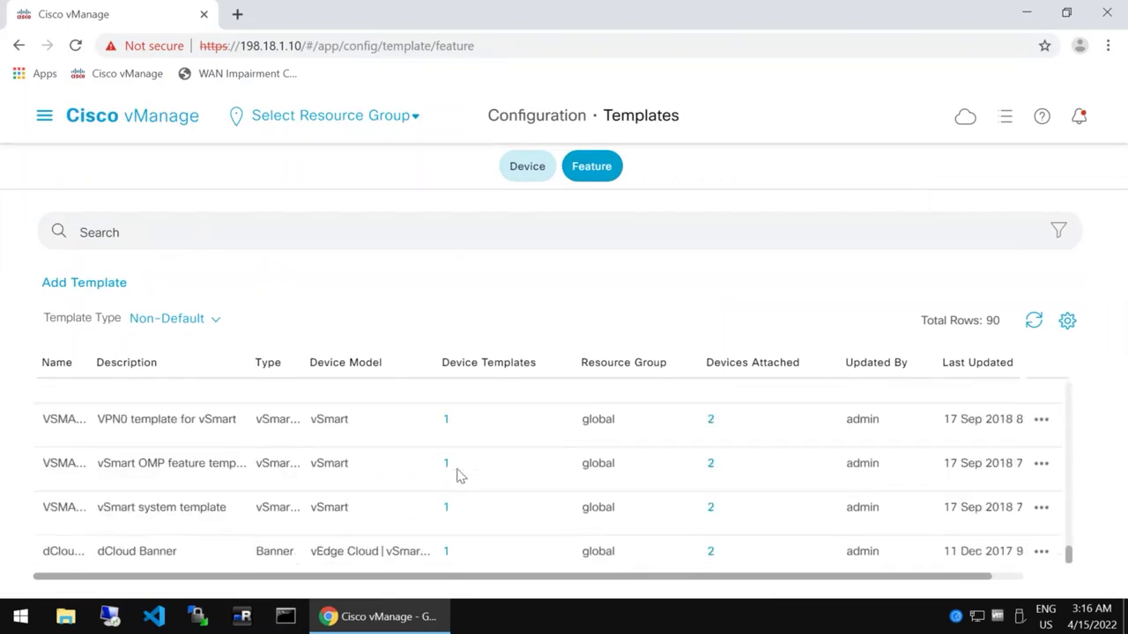
pyautogui.scroll(20, 457, 476)
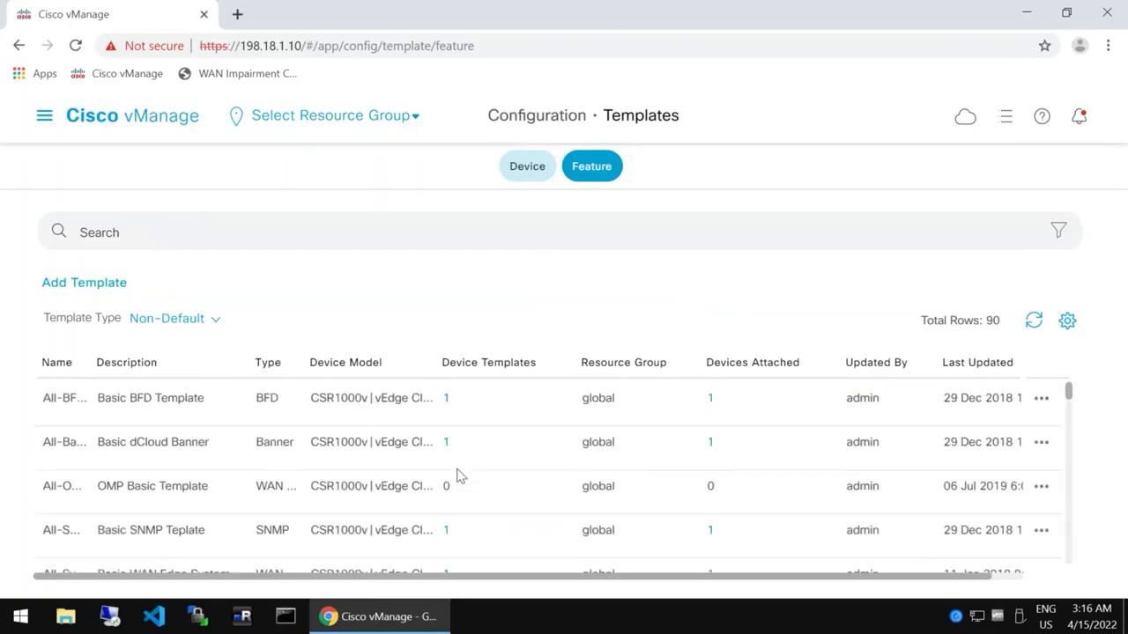
pyautogui.click(523, 174)
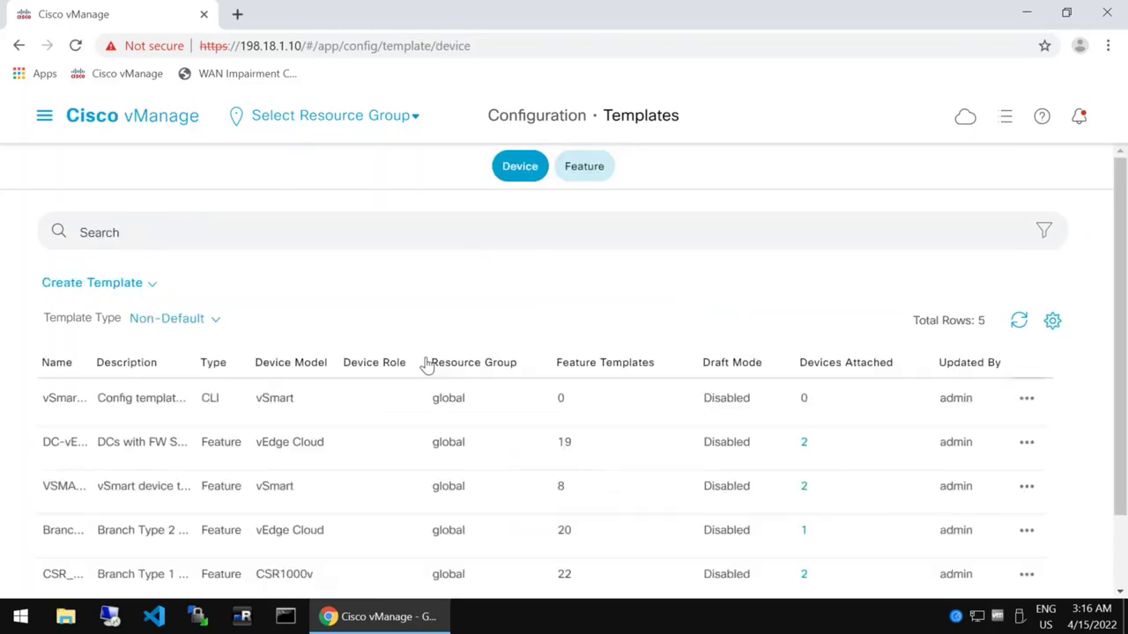
pyautogui.scroll(-1, 473, 455)
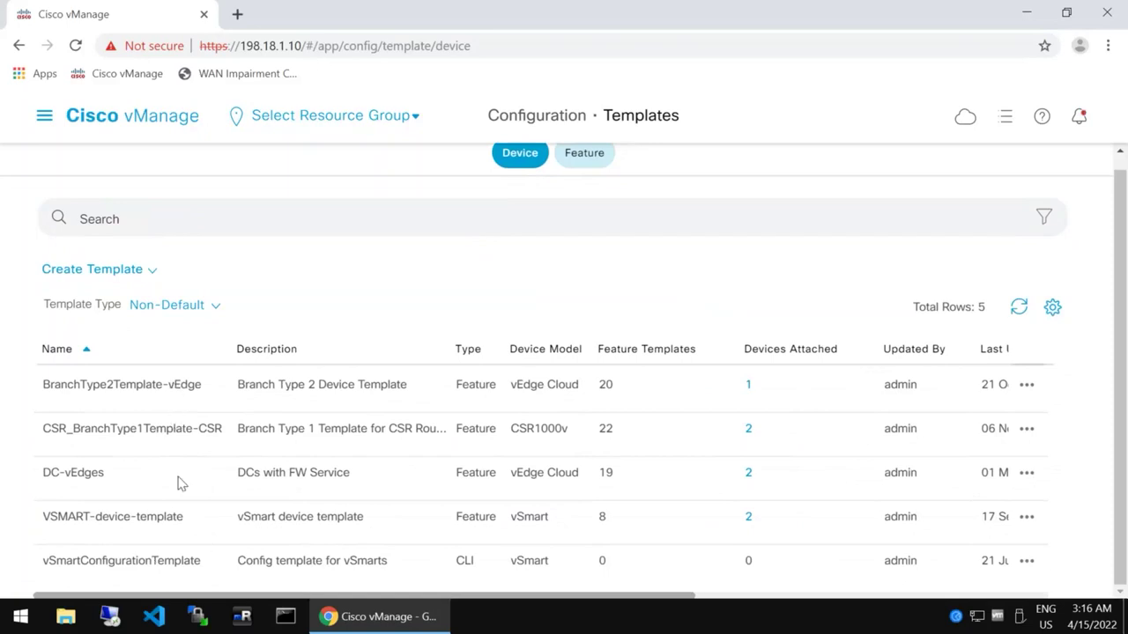
pyautogui.click(1027, 392)
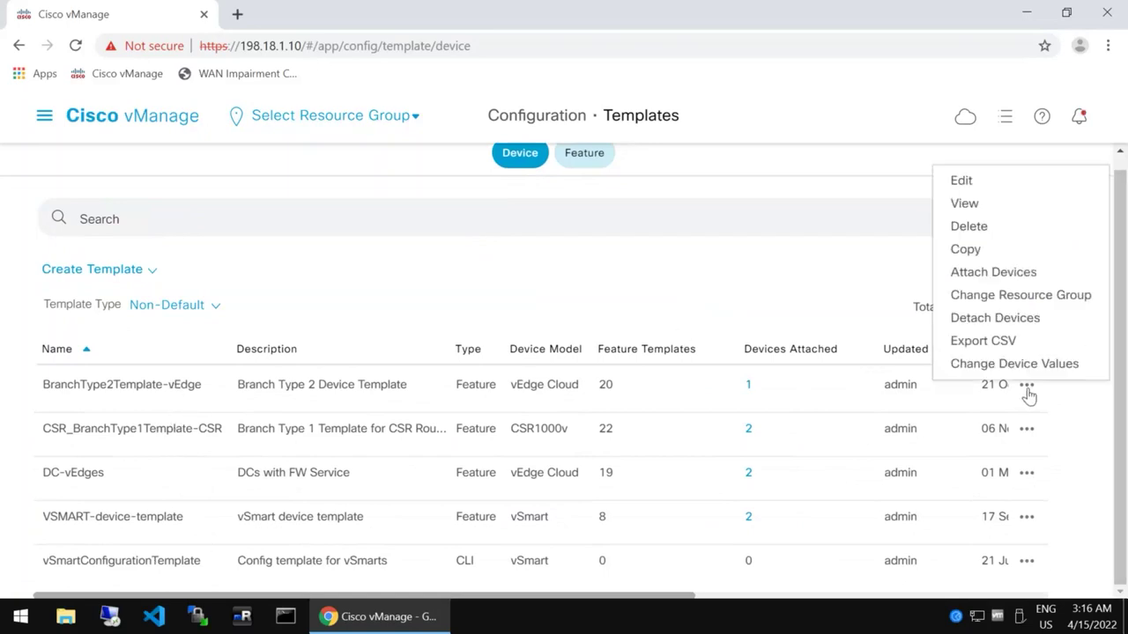
pyautogui.click(996, 214)
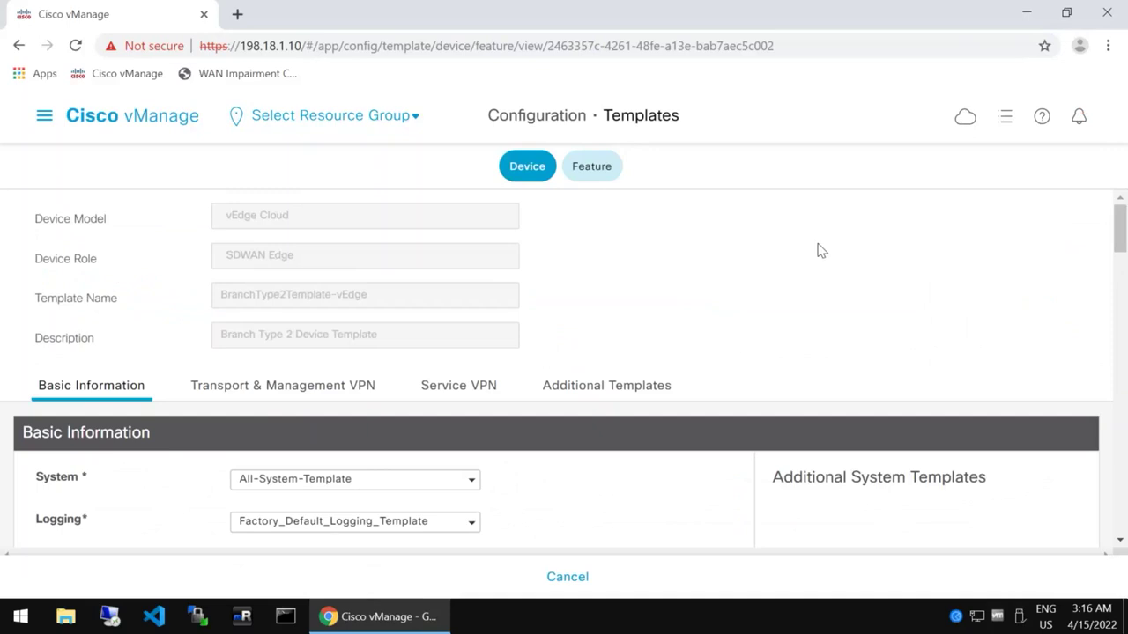
# Examine the System, Logging, AAA, BFD, OMP and Security templates in its Basic Information section, and close the view.
pyautogui.scroll(-1, 275, 313)
pyautogui.scroll(1, 273, 308)
pyautogui.scroll(-1, 278, 340)
pyautogui.scroll(-1, 602, 363)
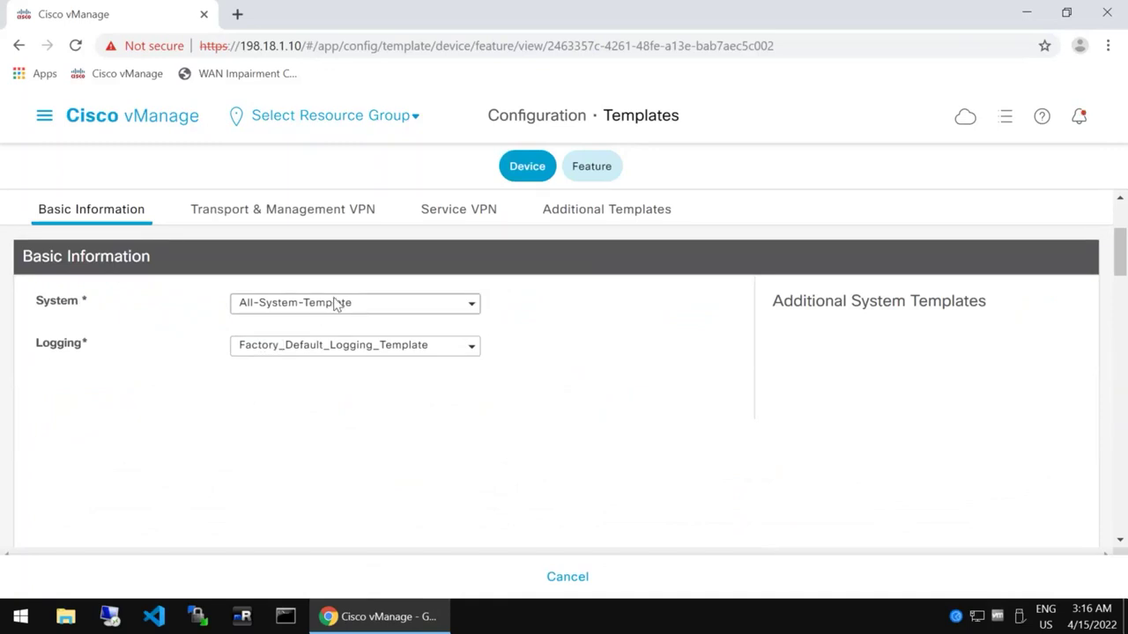
pyautogui.scroll(-5, 406, 405)
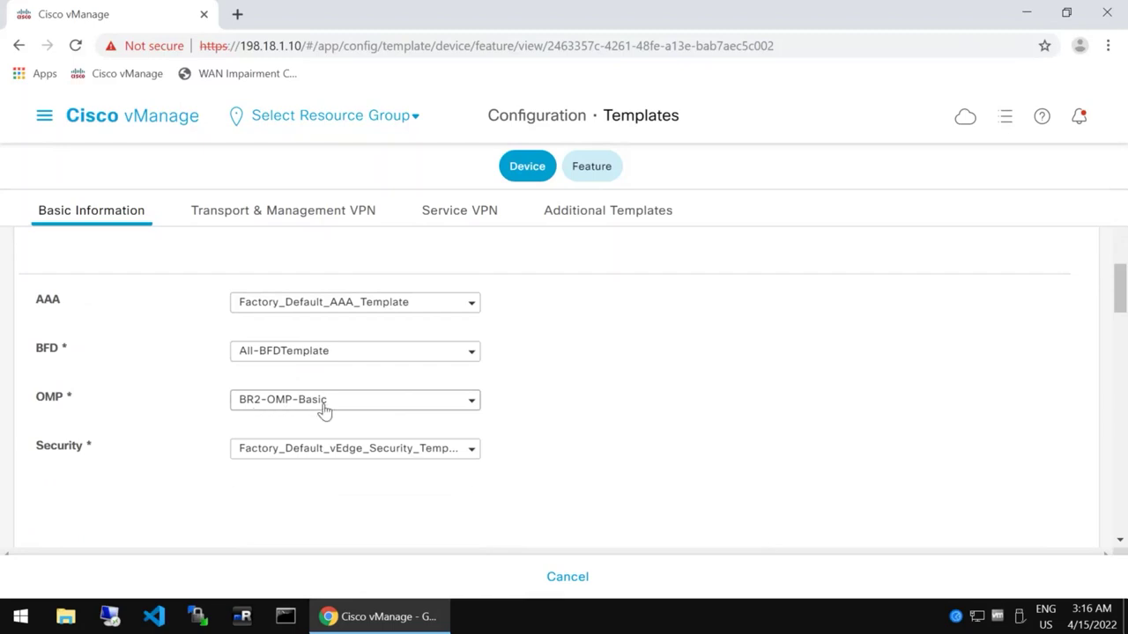
pyautogui.scroll(-1, 324, 402)
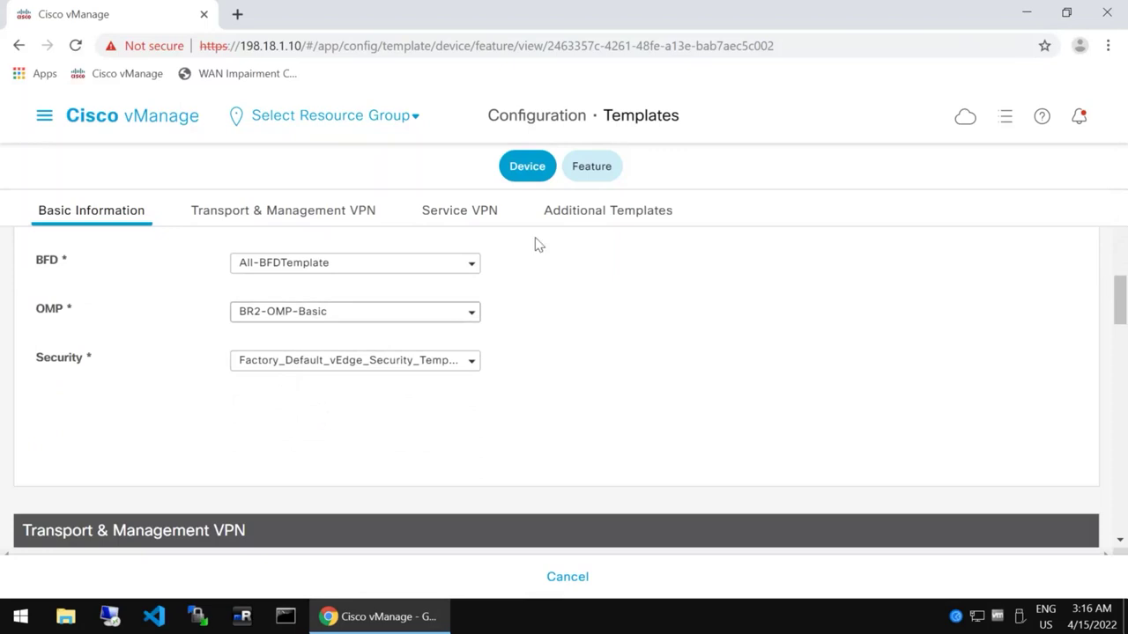
pyautogui.click(563, 577)
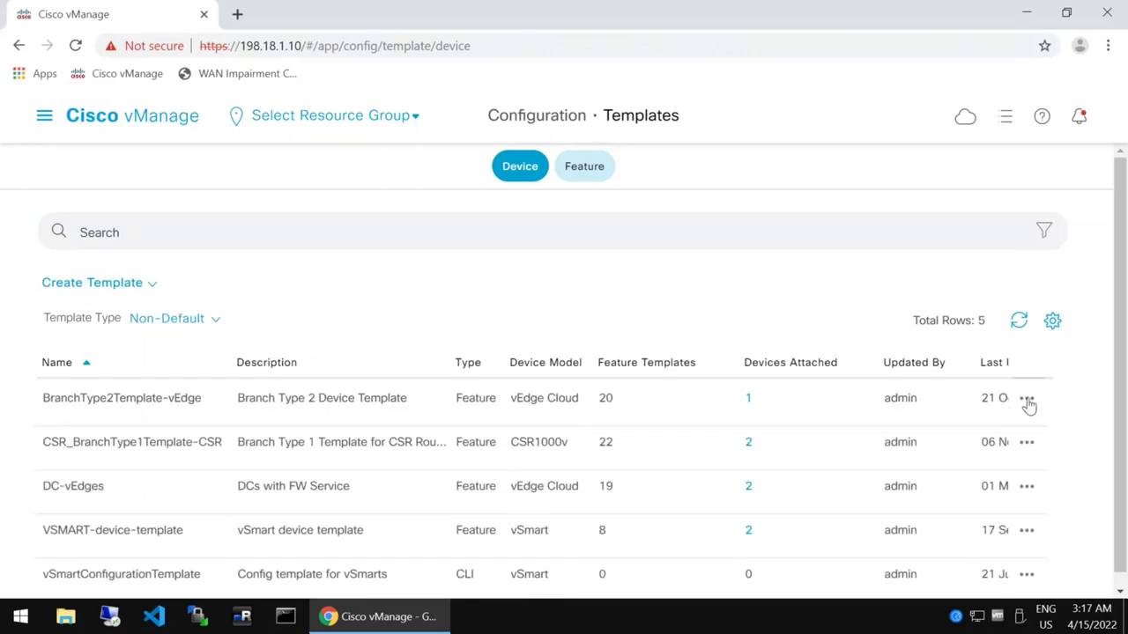
# Open BranchType2Template-vEdge for editing to look over the available OMP templates, and cancel without changing anything.
pyautogui.click(1026, 401)
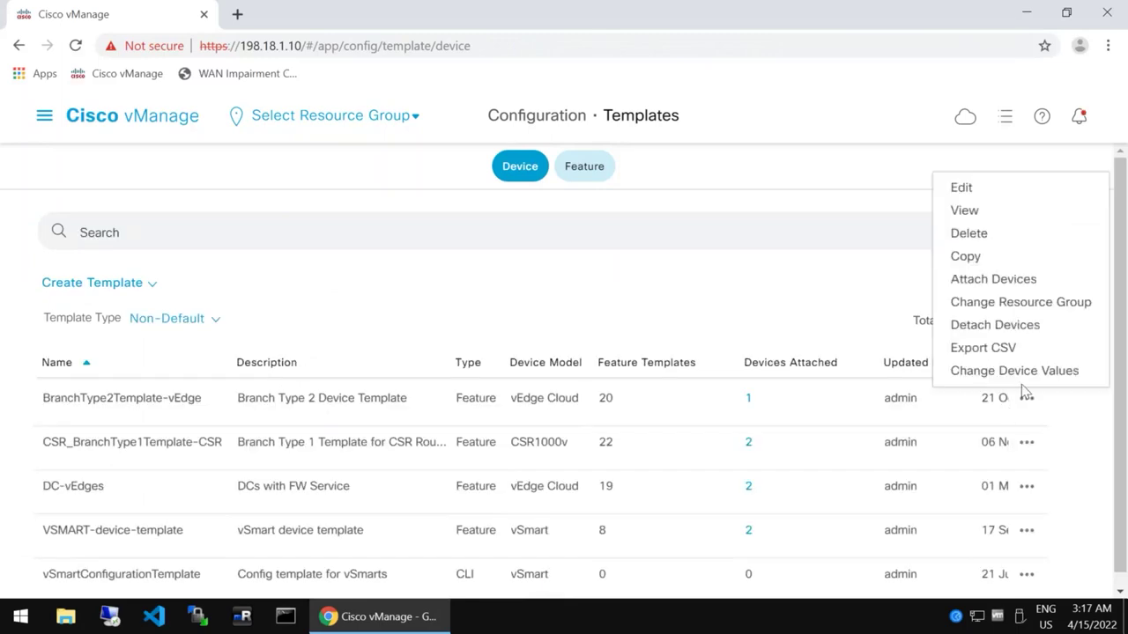
pyautogui.click(962, 187)
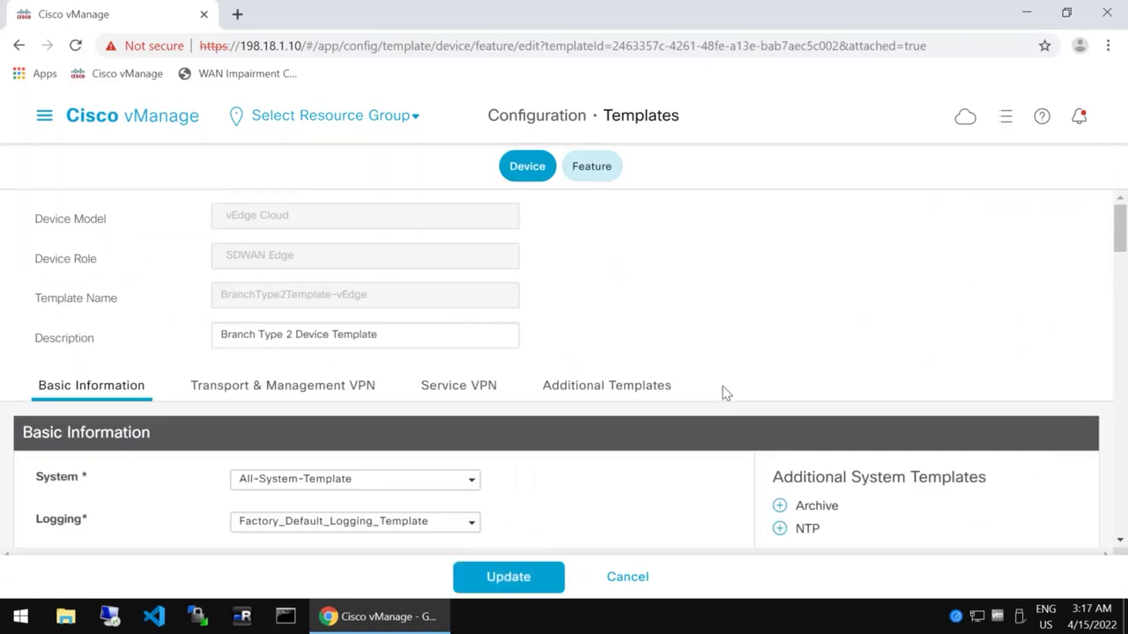
pyautogui.scroll(-1, 656, 438)
pyautogui.scroll(-1, 657, 438)
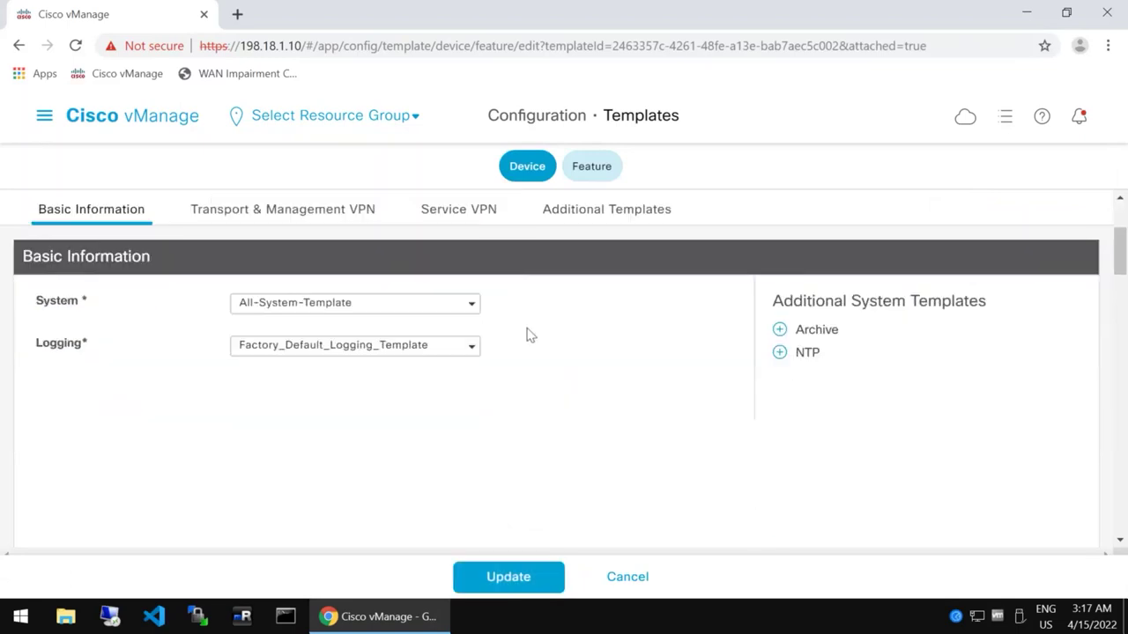
pyautogui.scroll(-3, 503, 327)
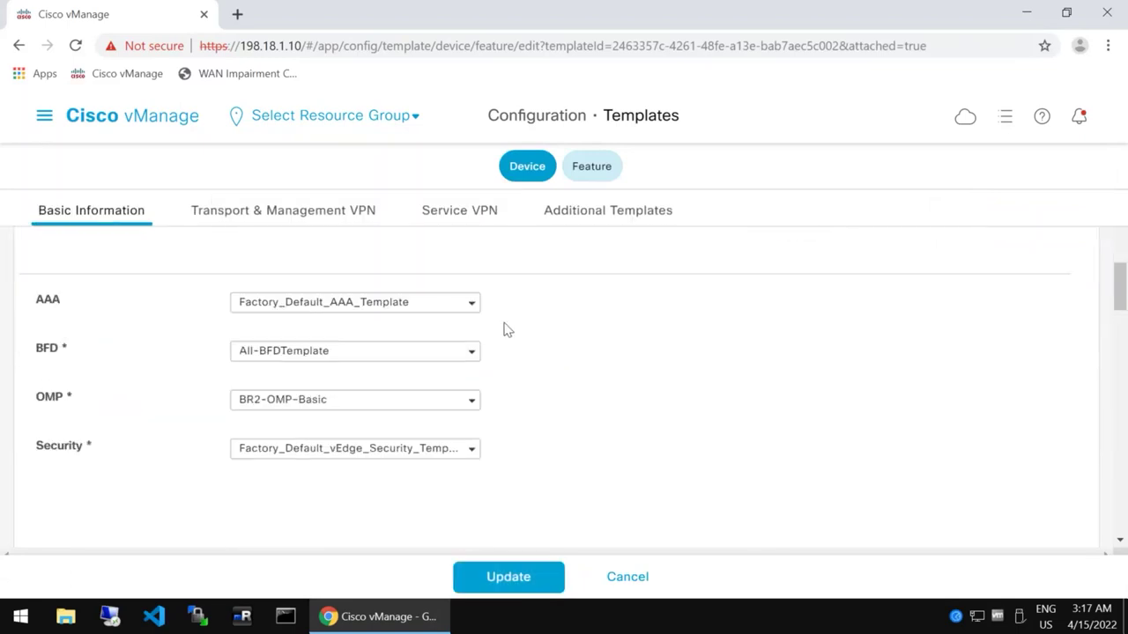
pyautogui.click(471, 401)
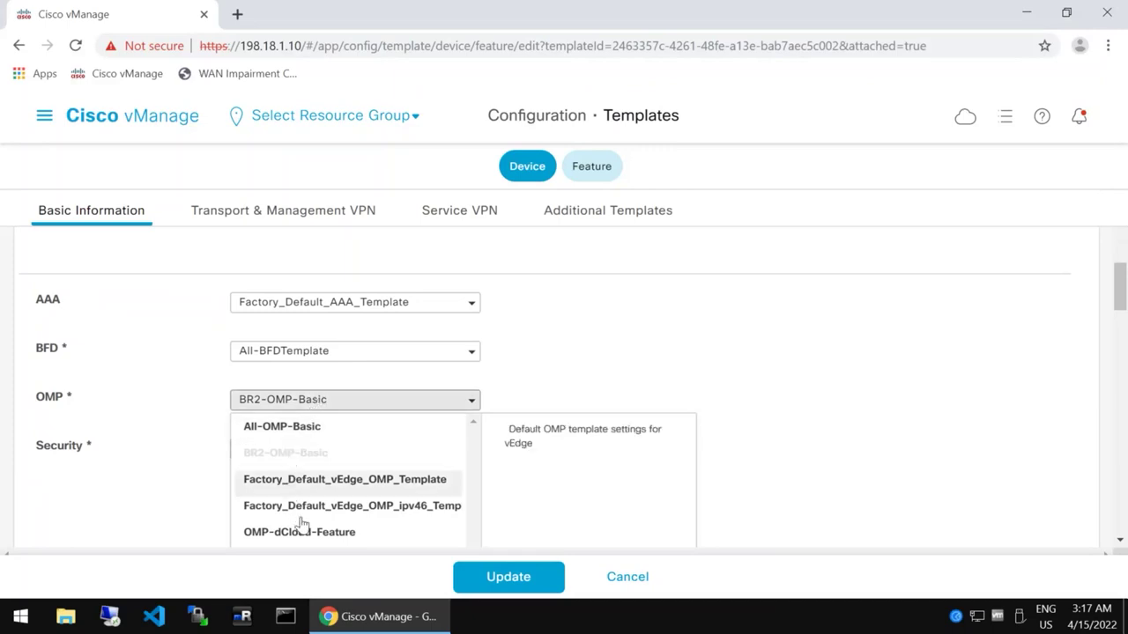
pyautogui.scroll(-1, 299, 527)
pyautogui.scroll(1, 302, 528)
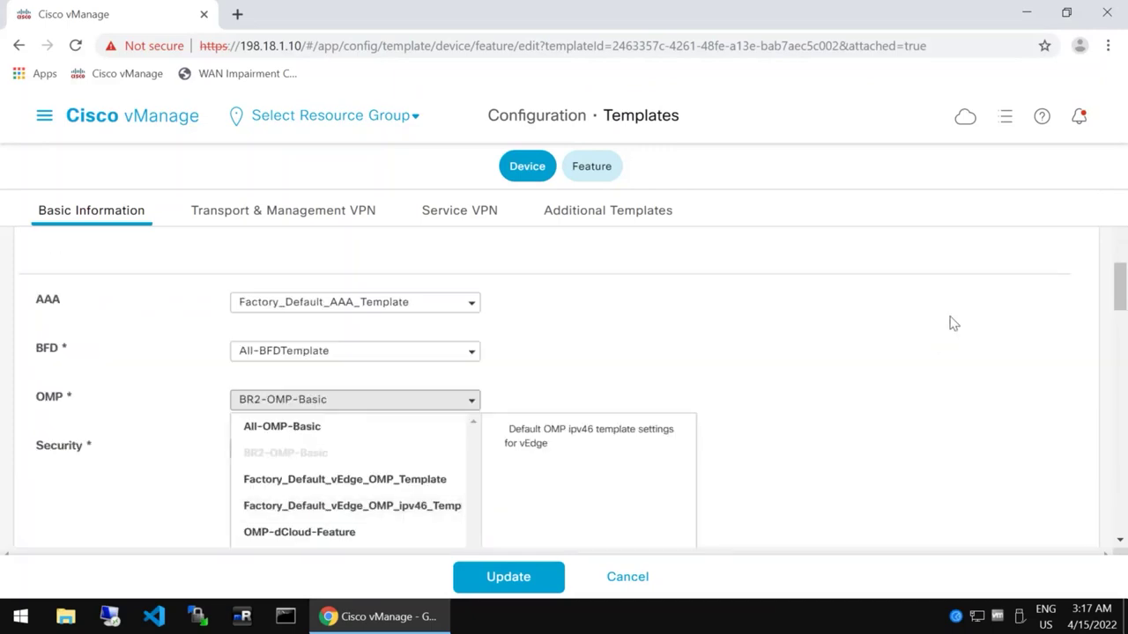
pyautogui.click(650, 583)
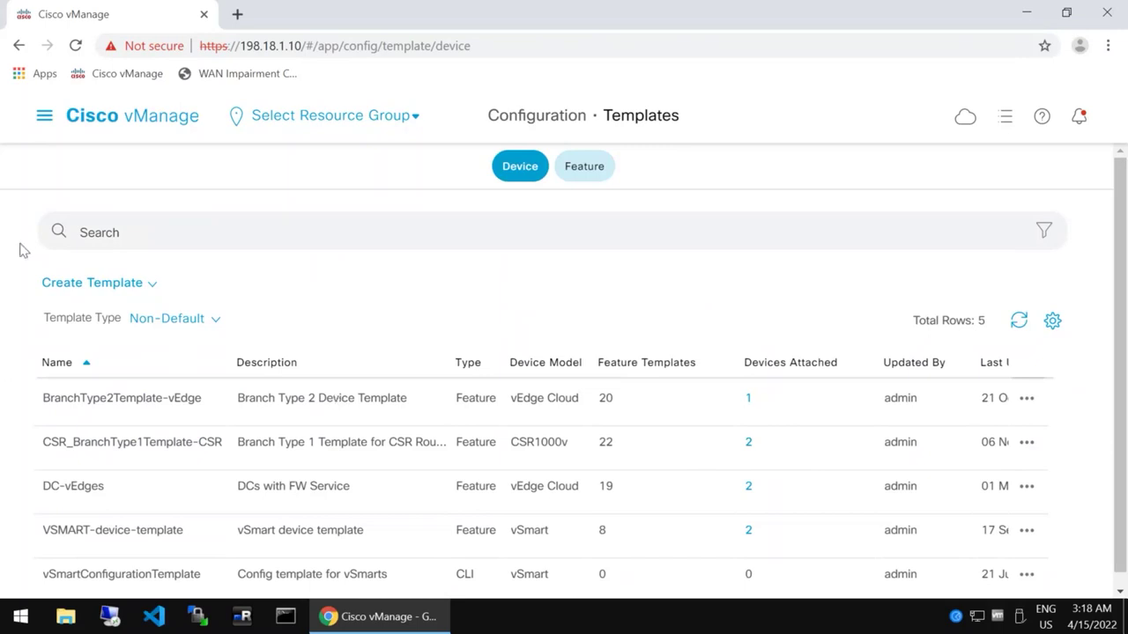
pyautogui.scroll(-1, 631, 302)
pyautogui.scroll(1, 631, 302)
pyautogui.scroll(-1, 630, 303)
pyautogui.scroll(1, 617, 306)
# Return from the device templates to the Main Dashboard.
pyautogui.click(43, 111)
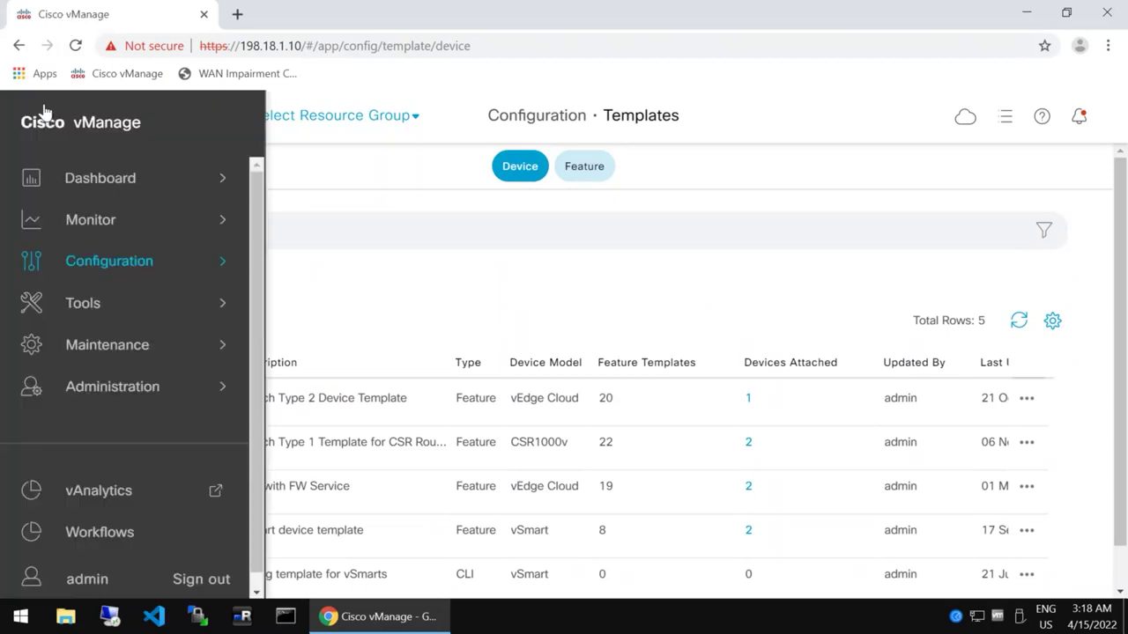
pyautogui.moveTo(115, 177)
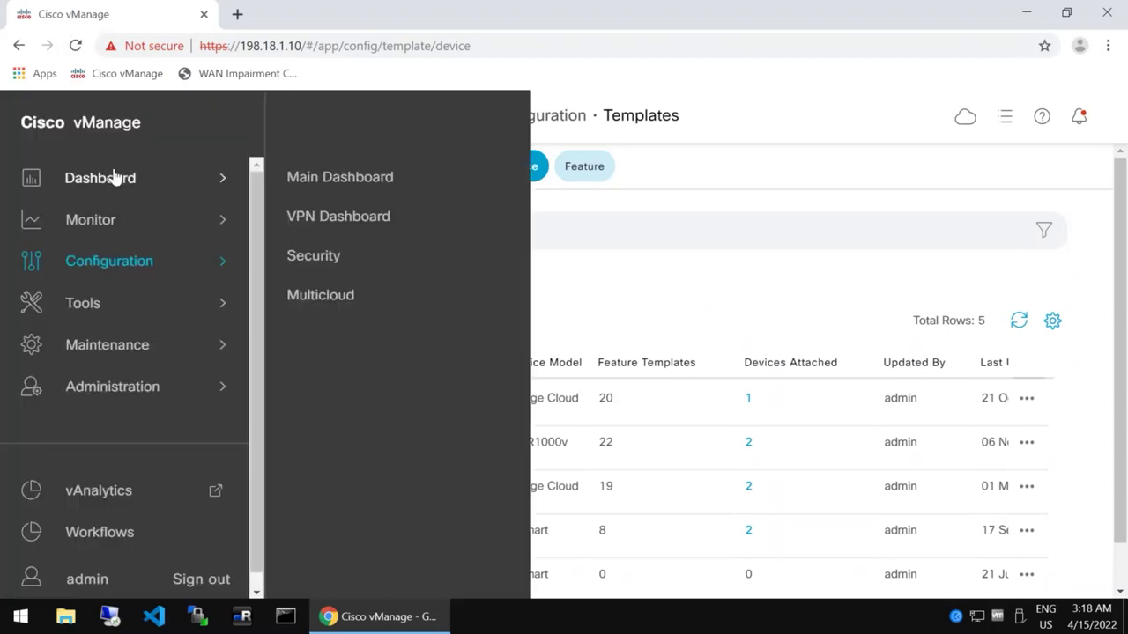
pyautogui.click(334, 177)
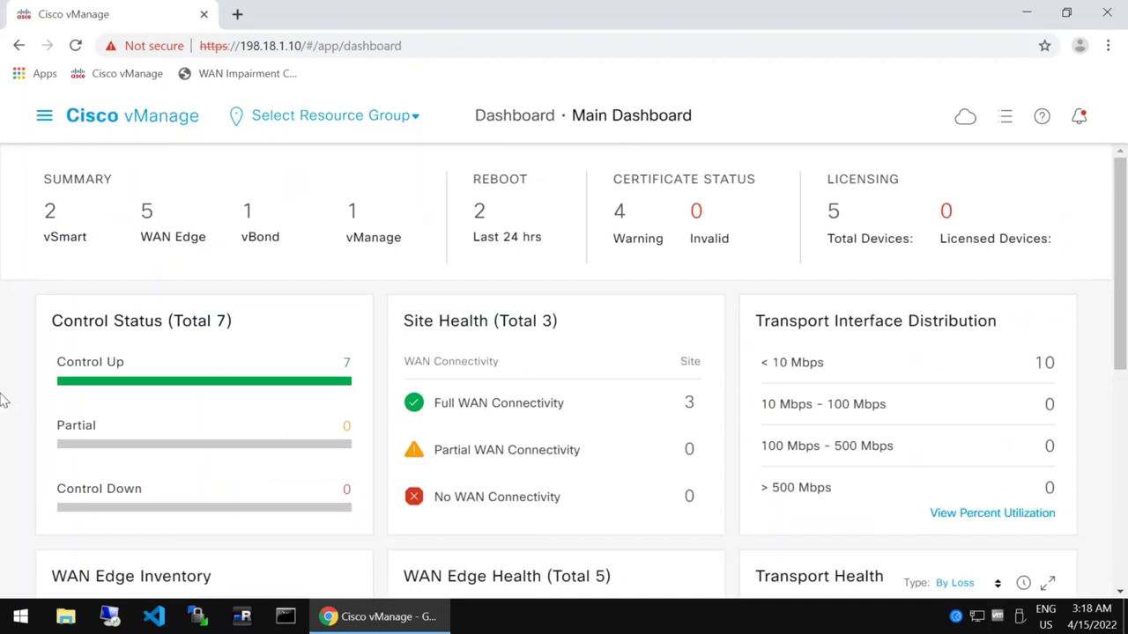
# Open the reachable WAN Edge list, examine BR2-VEDGE1's details across all columns, and close the list.
pyautogui.click(149, 223)
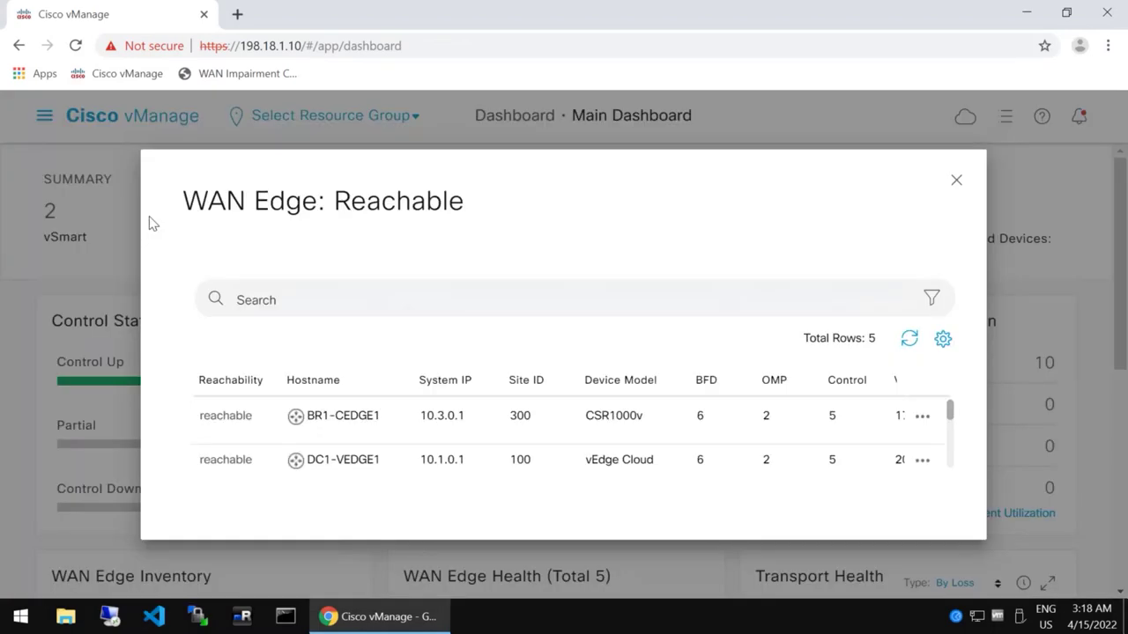
pyautogui.scroll(-2, 421, 436)
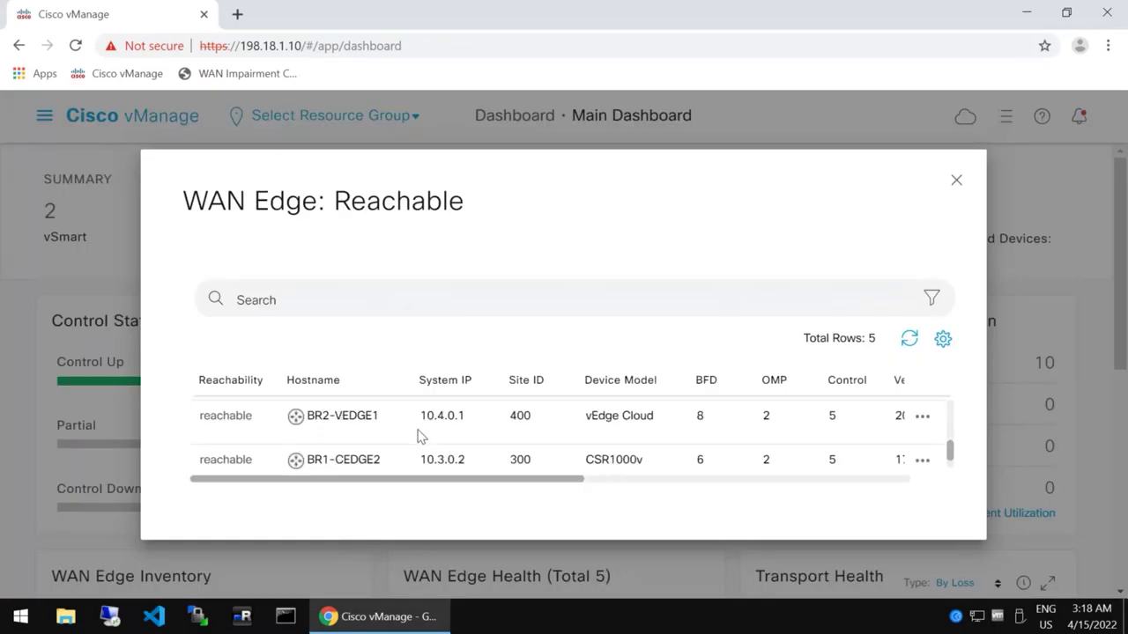
pyautogui.moveTo(309, 420); pyautogui.dragTo(384, 428)
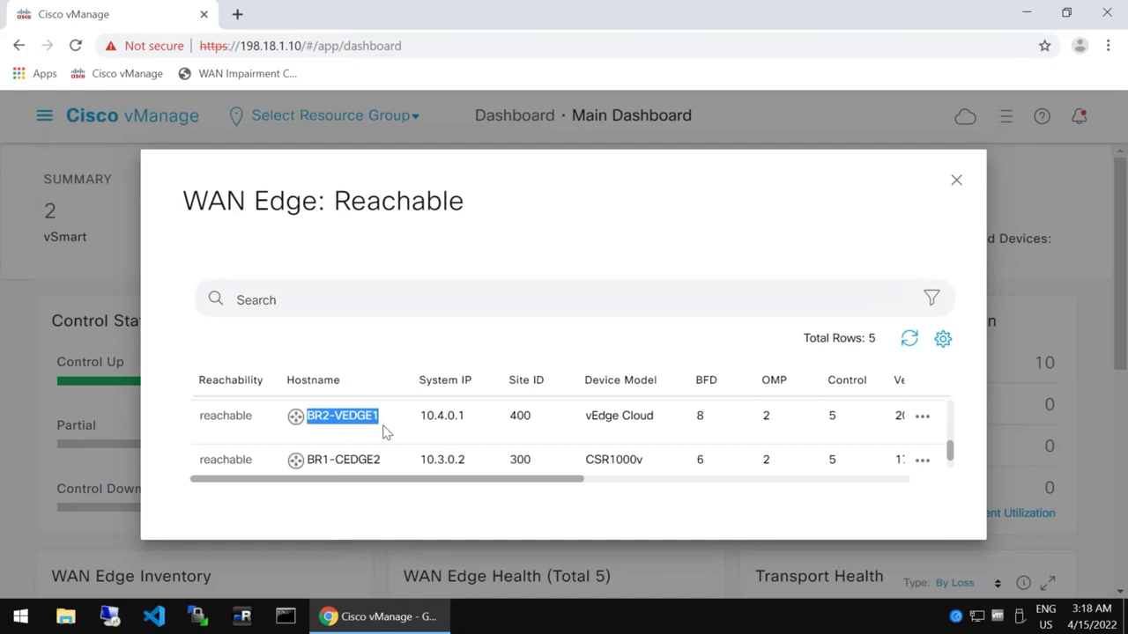
pyautogui.click(524, 425)
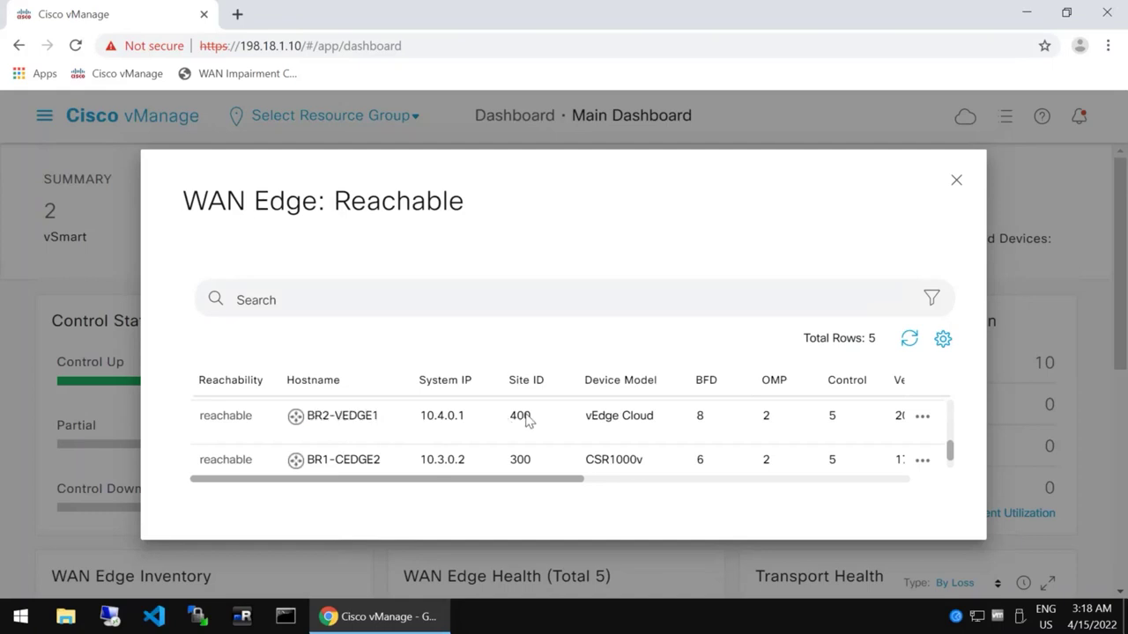
pyautogui.doubleClick(440, 415)
pyautogui.moveTo(465, 481); pyautogui.dragTo(649, 483)
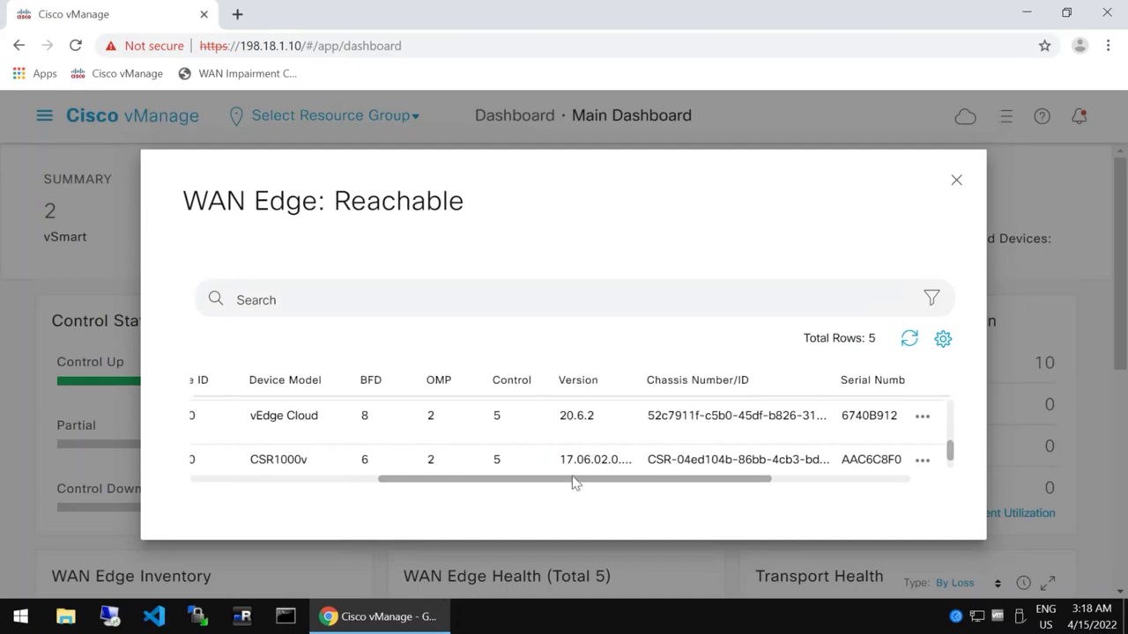
pyautogui.moveTo(574, 459); pyautogui.dragTo(923, 446)
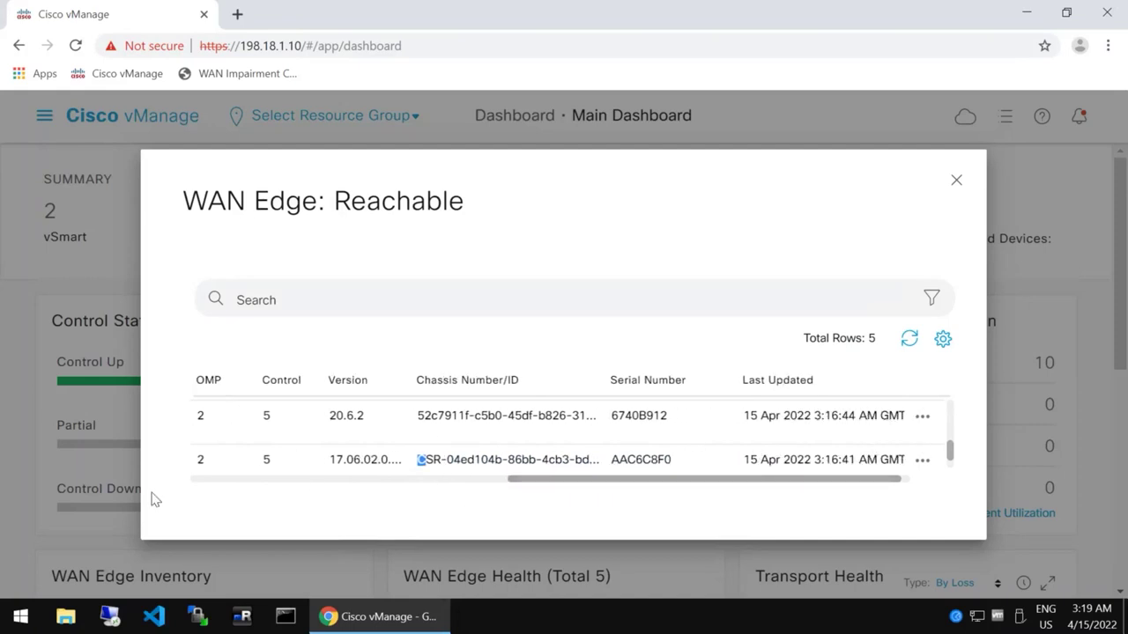
pyautogui.click(196, 482)
pyautogui.click(955, 190)
# Go to the Network monitoring page and open the details of BR2-VEDGE1 from the device list.
pyautogui.click(42, 120)
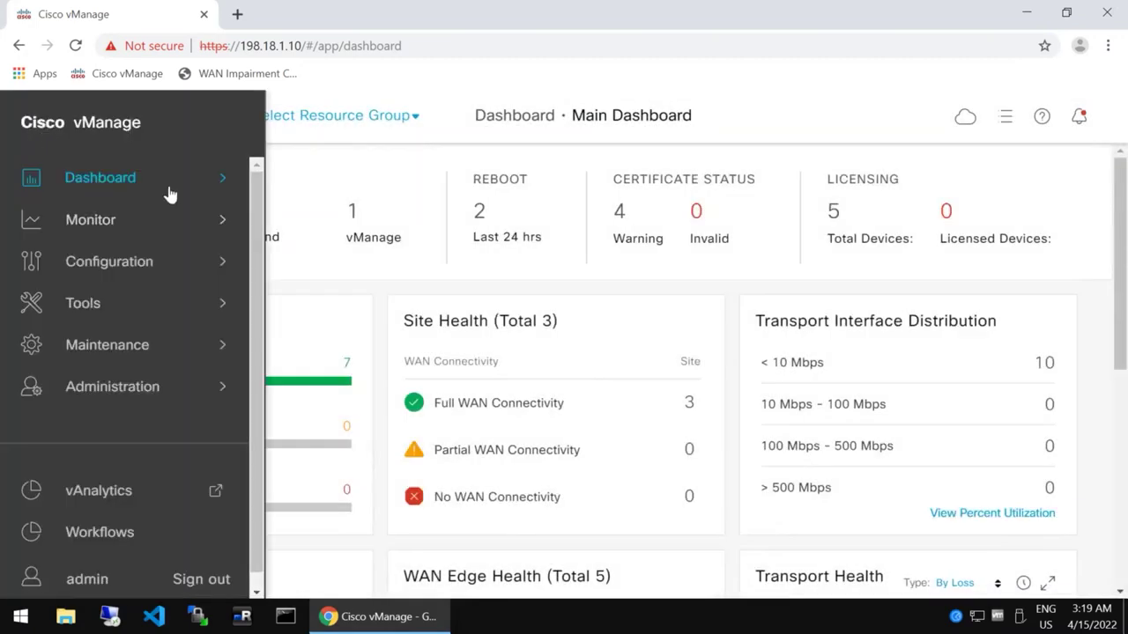
pyautogui.click(181, 227)
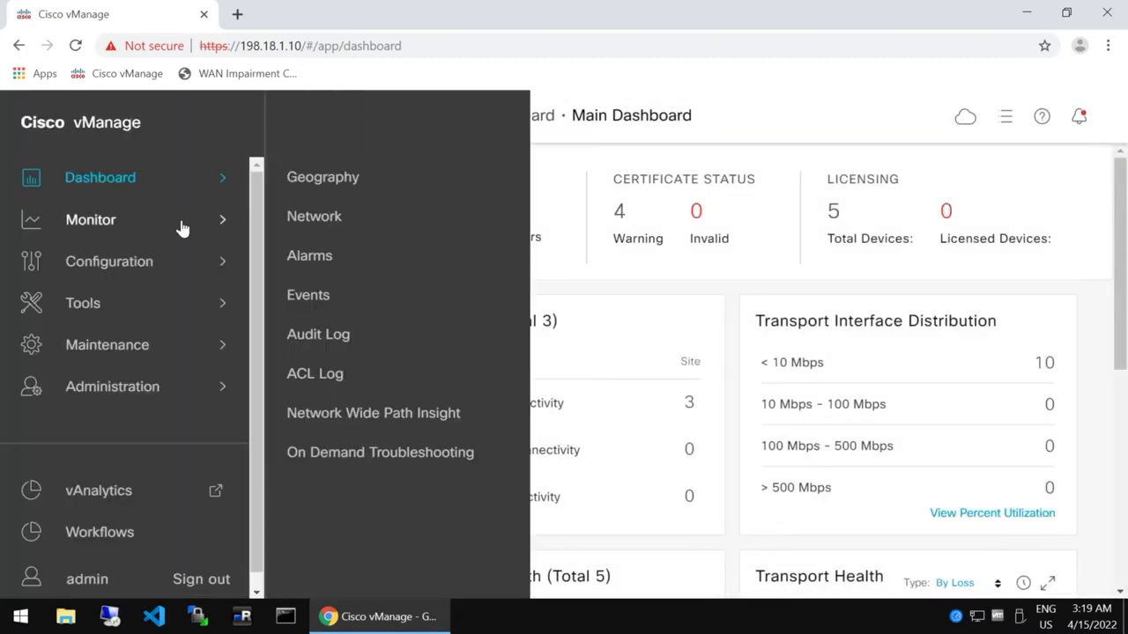
pyautogui.click(315, 222)
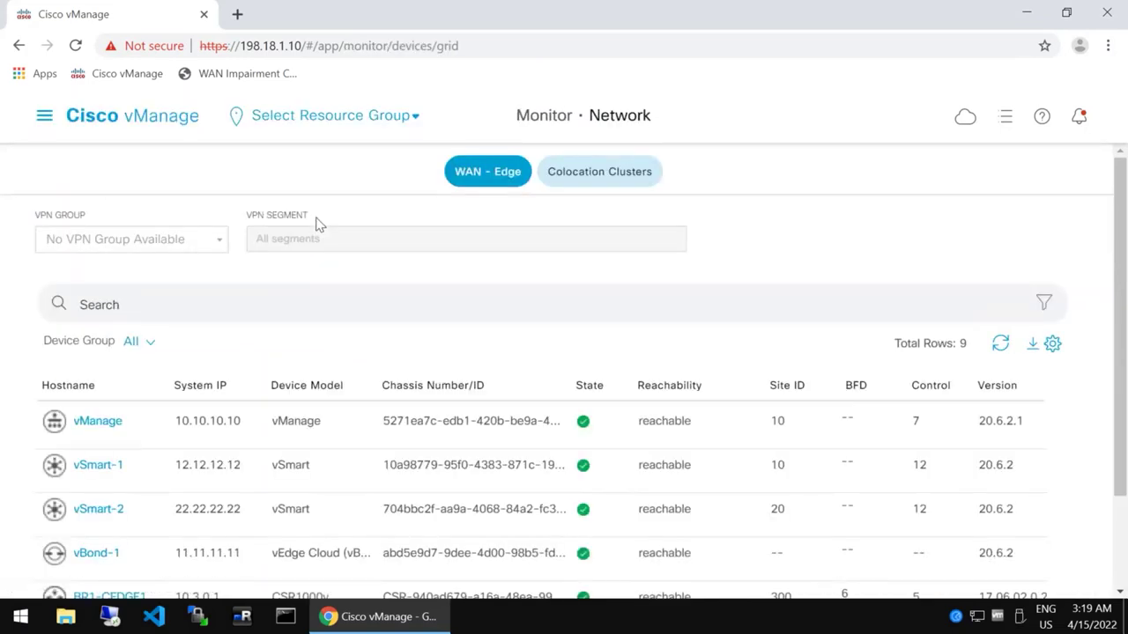
pyautogui.scroll(-1, 375, 296)
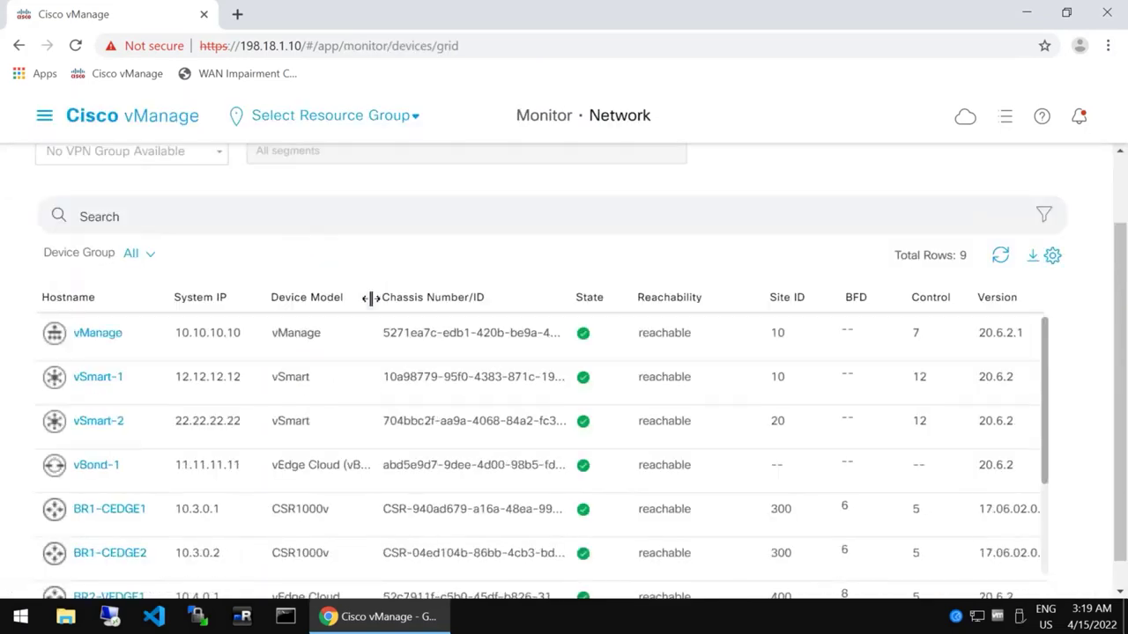
pyautogui.scroll(-1, 225, 516)
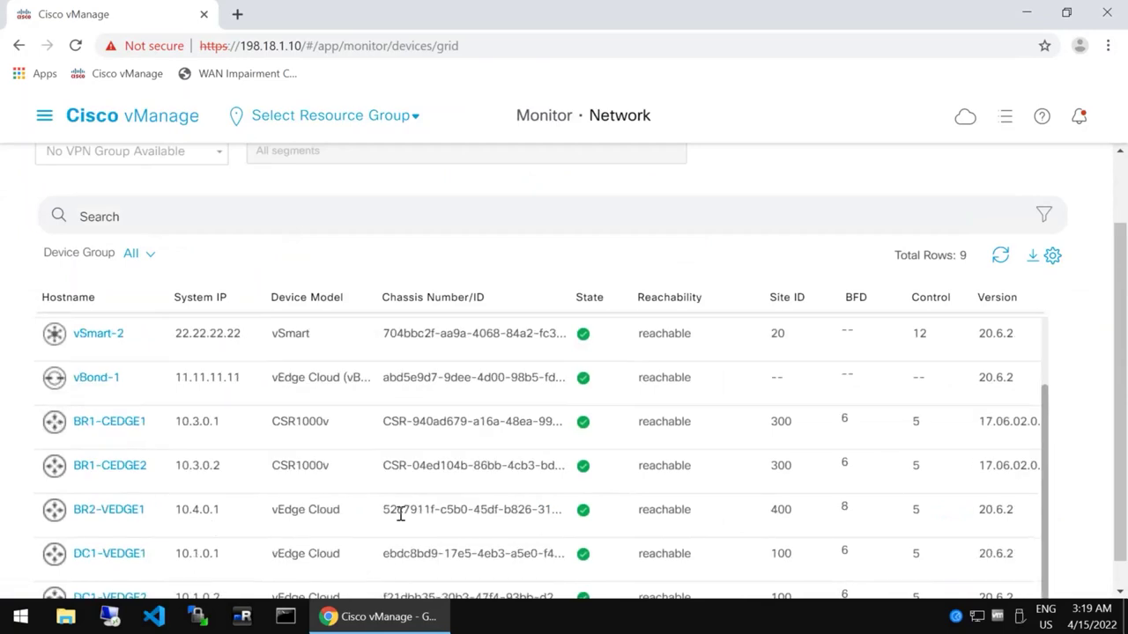
pyautogui.click(86, 515)
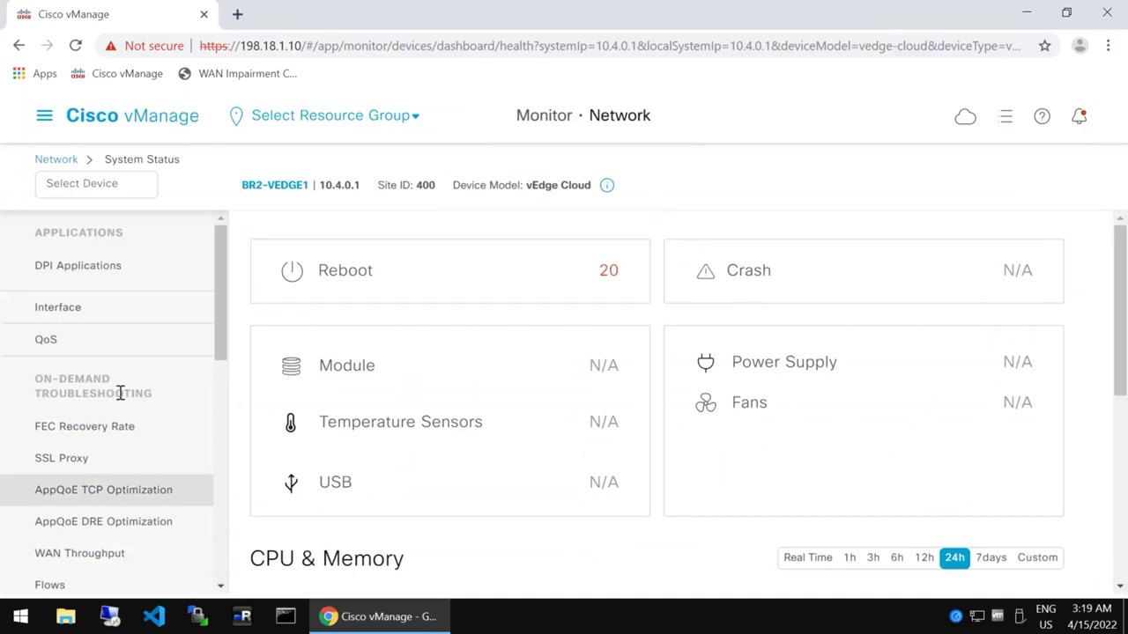
# Browse the monitoring categories available for BR2-VEDGE1, from Applications down to System Status.
pyautogui.scroll(-1, 121, 393)
pyautogui.scroll(-2, 121, 396)
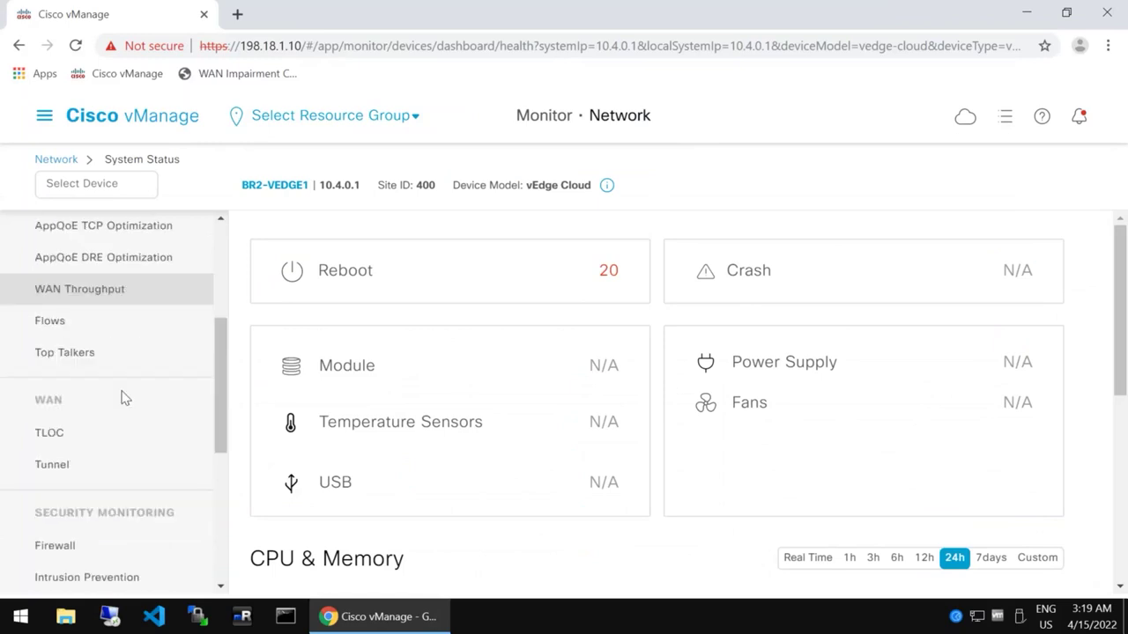
pyautogui.scroll(-1, 131, 389)
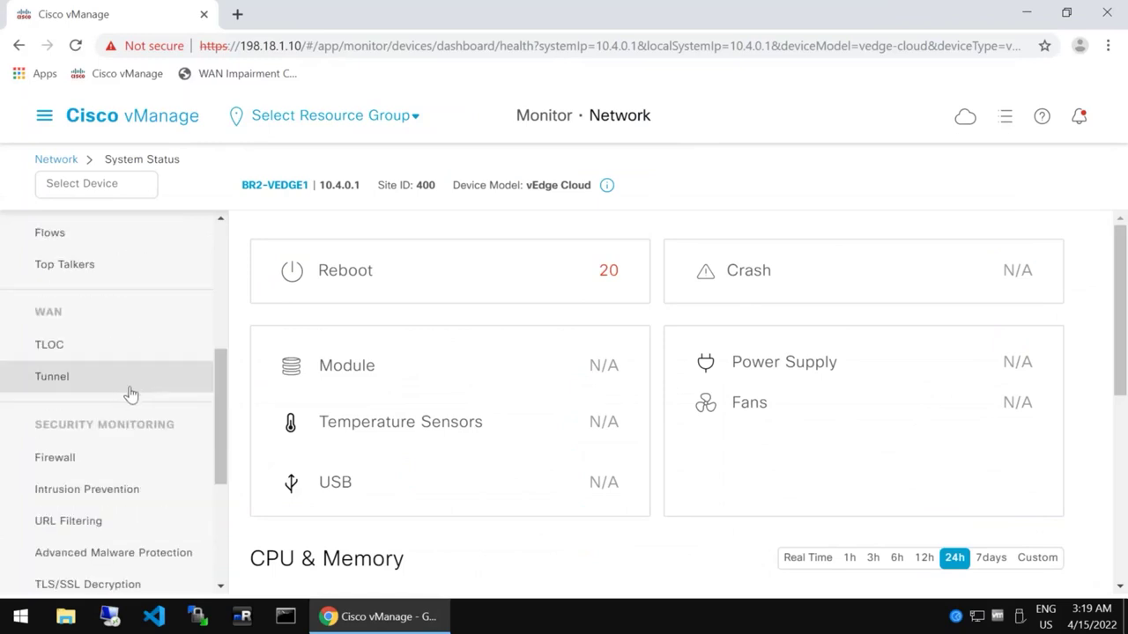
pyautogui.scroll(-2, 130, 393)
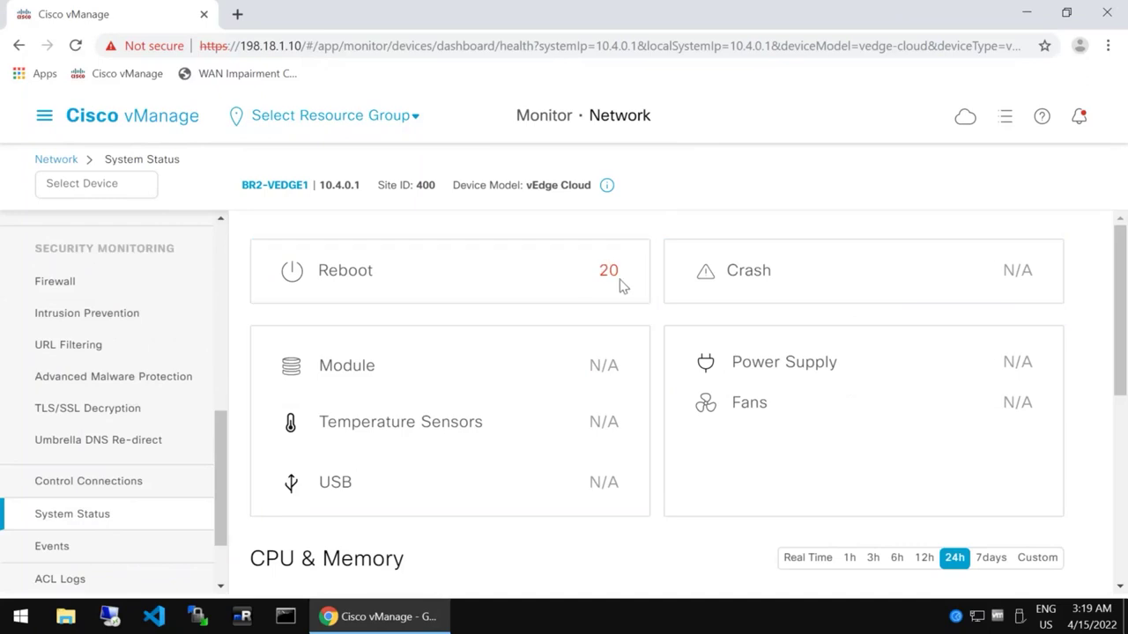
# Review BR2-VEDGE1's system status down to CPU & Memory, and its control connections over mpls and biz-internet.
pyautogui.scroll(-5, 717, 440)
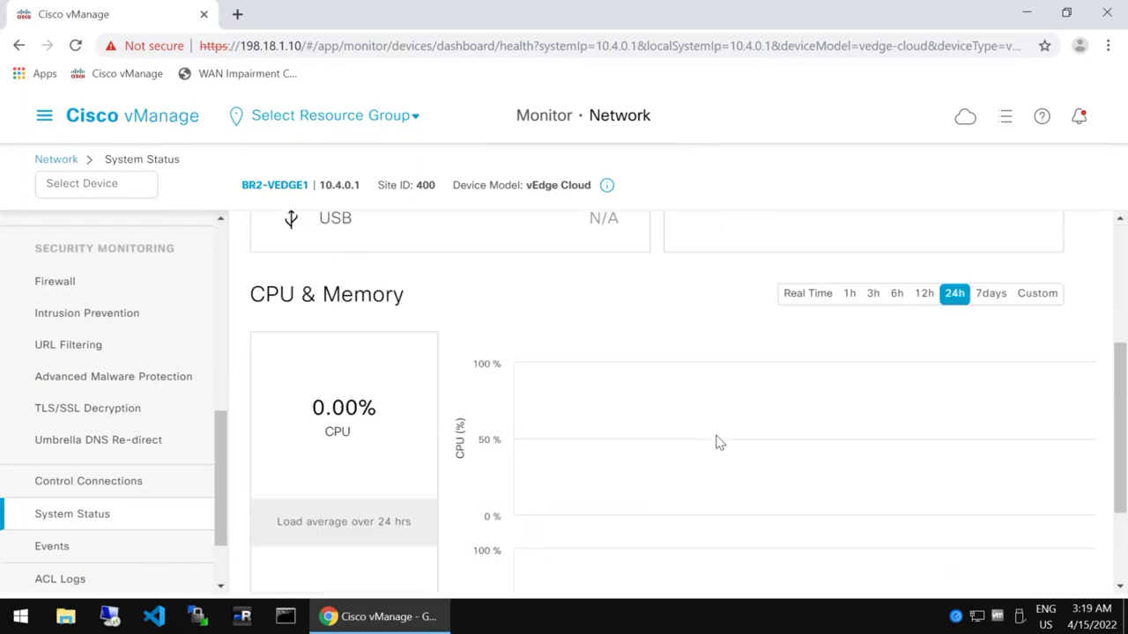
pyautogui.scroll(5, 718, 442)
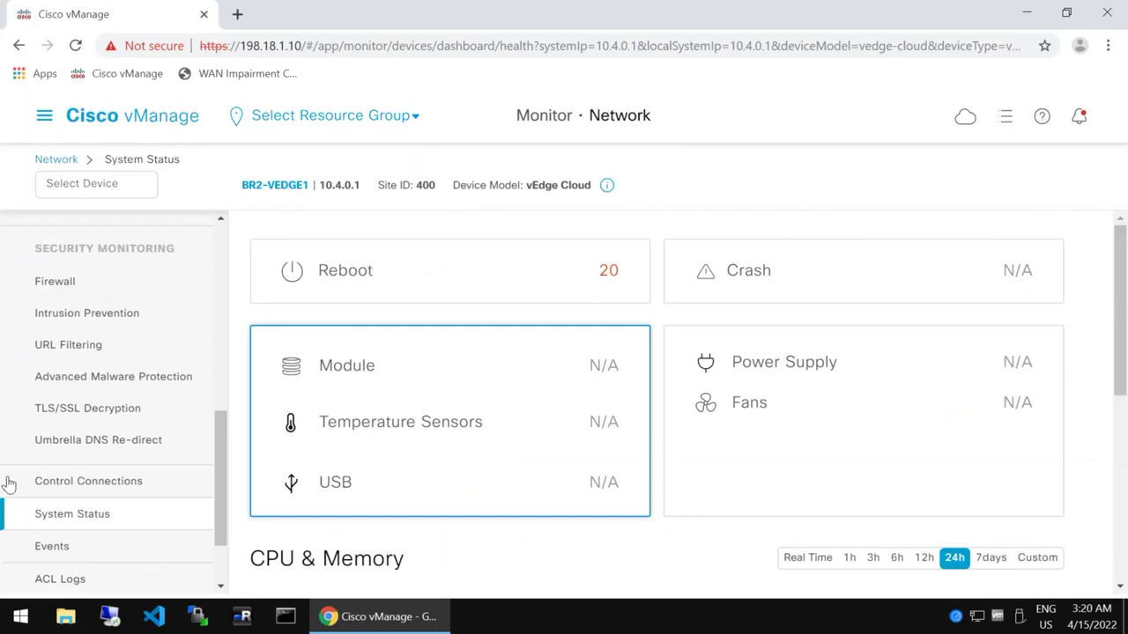
pyautogui.scroll(-1, 128, 394)
pyautogui.scroll(-1, 128, 395)
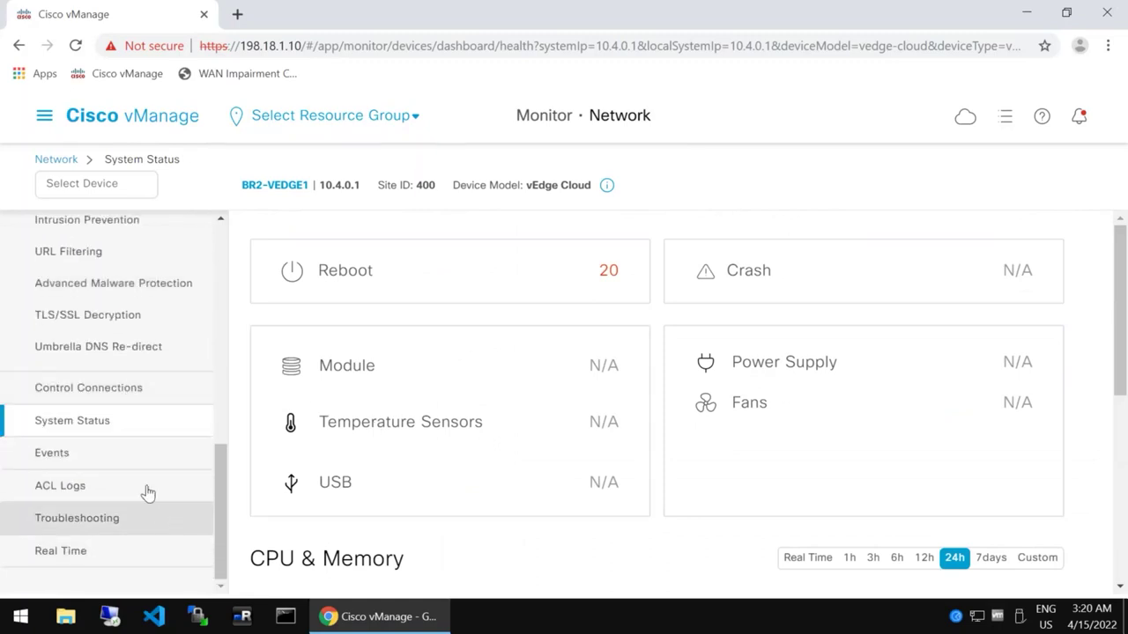
pyautogui.click(73, 396)
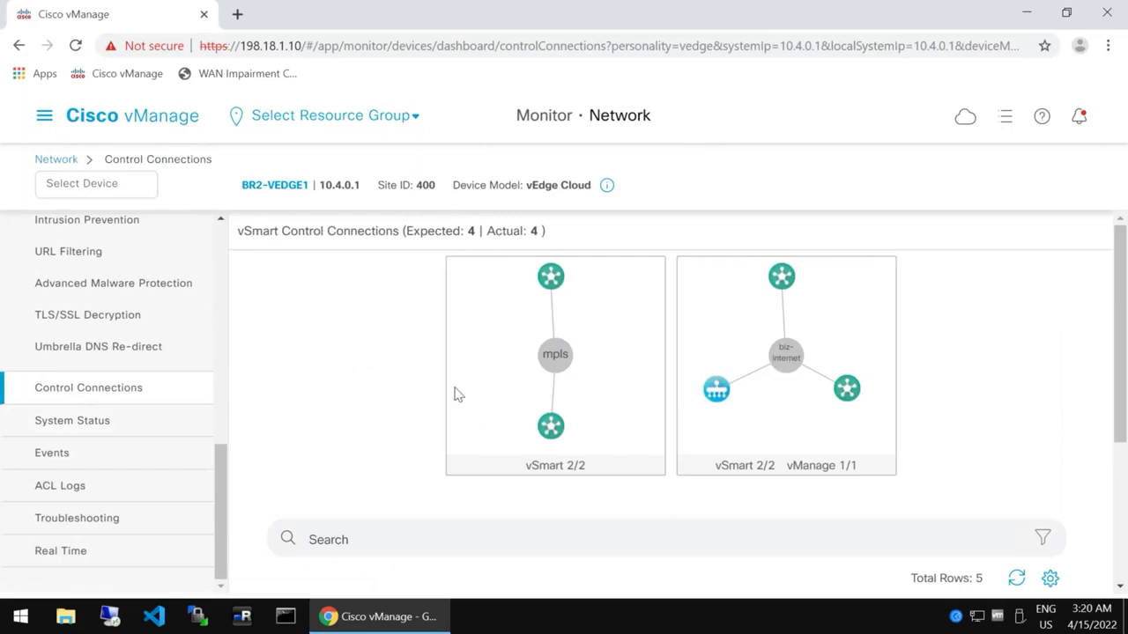
pyautogui.doubleClick(555, 354)
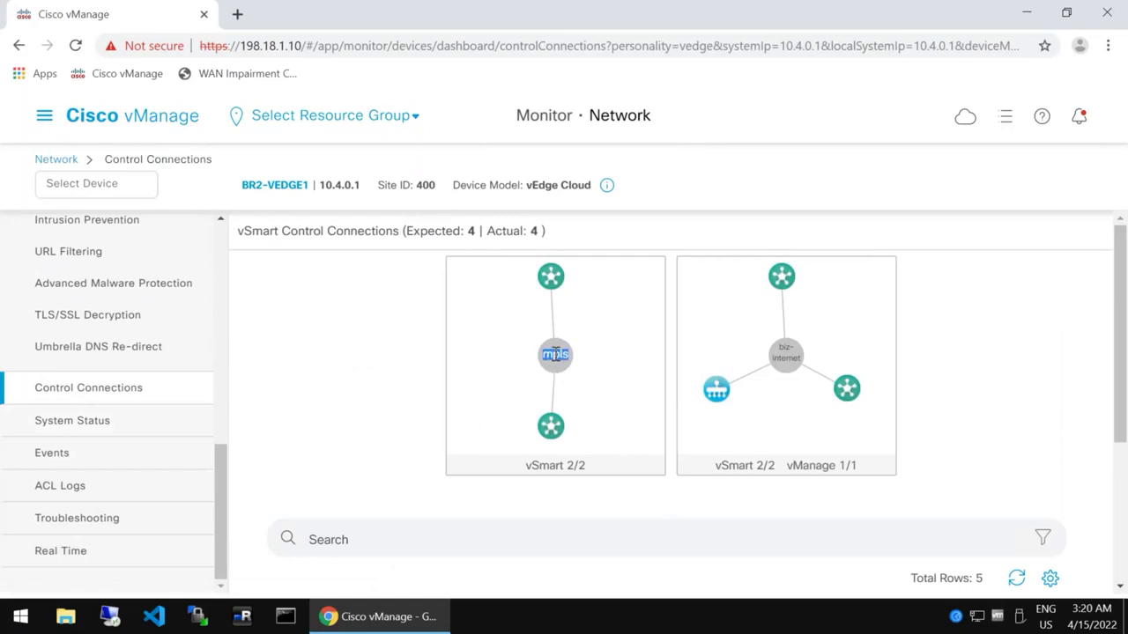
pyautogui.doubleClick(783, 357)
pyautogui.click(806, 375)
pyautogui.moveTo(852, 389)
pyautogui.moveTo(710, 399)
# Open the hourly events histogram for BR2-VEDGE1.
pyautogui.click(76, 456)
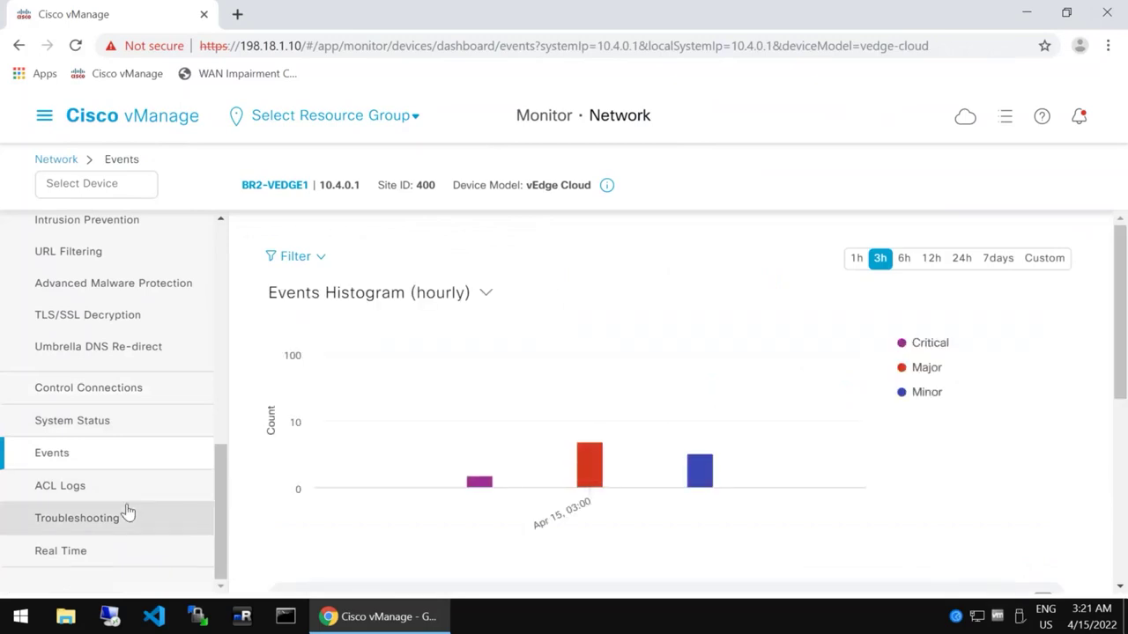
pyautogui.scroll(5, 128, 512)
pyautogui.scroll(2, 128, 513)
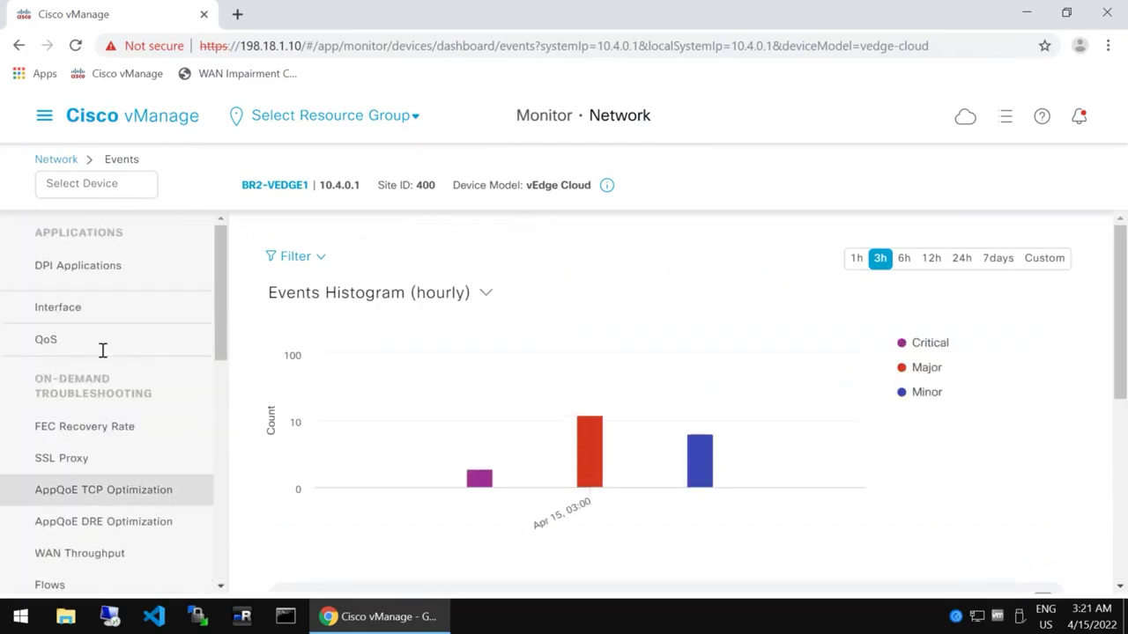
# Switch the monitored device to BR1-CEDGE1 and show its events for the 1h period.
pyautogui.click(124, 187)
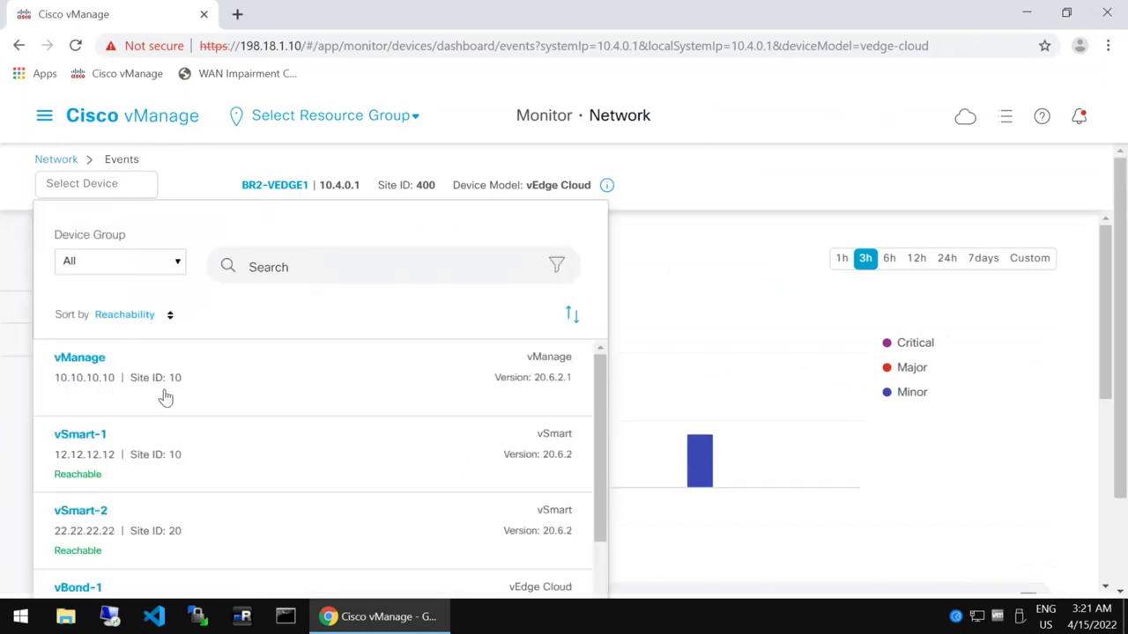
pyautogui.scroll(-2, 161, 476)
pyautogui.scroll(-1, 161, 476)
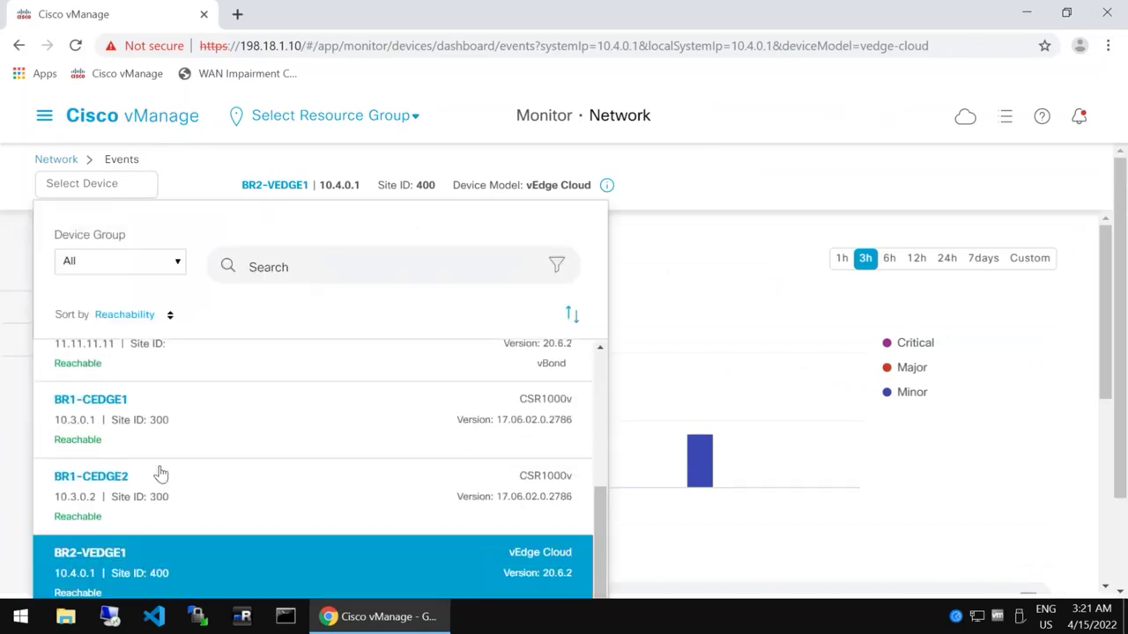
pyautogui.click(97, 401)
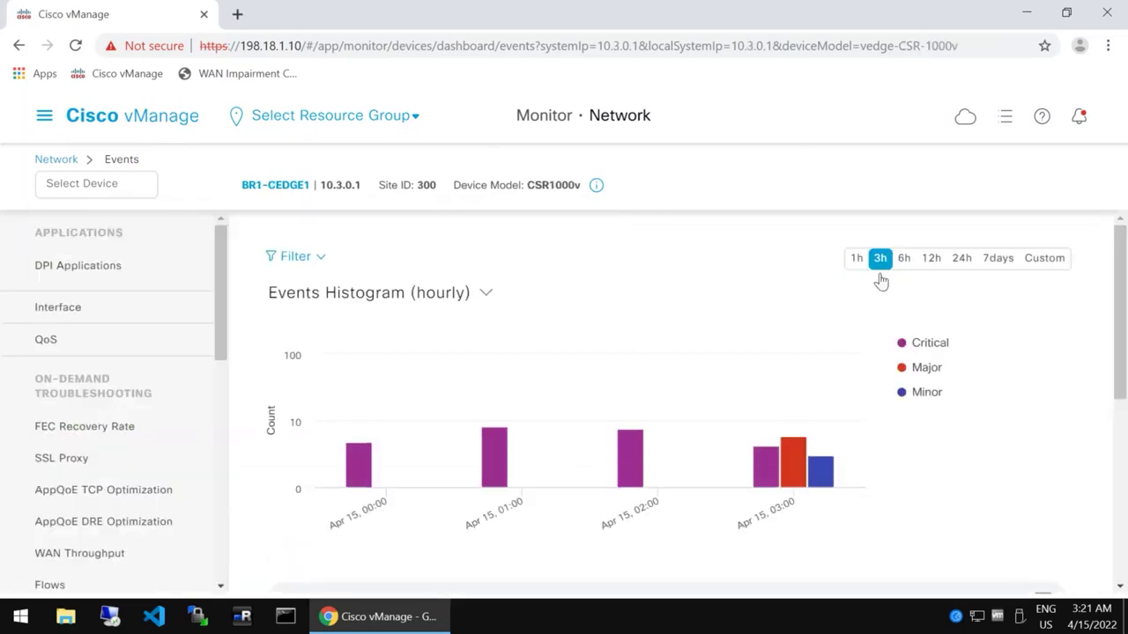
pyautogui.click(844, 267)
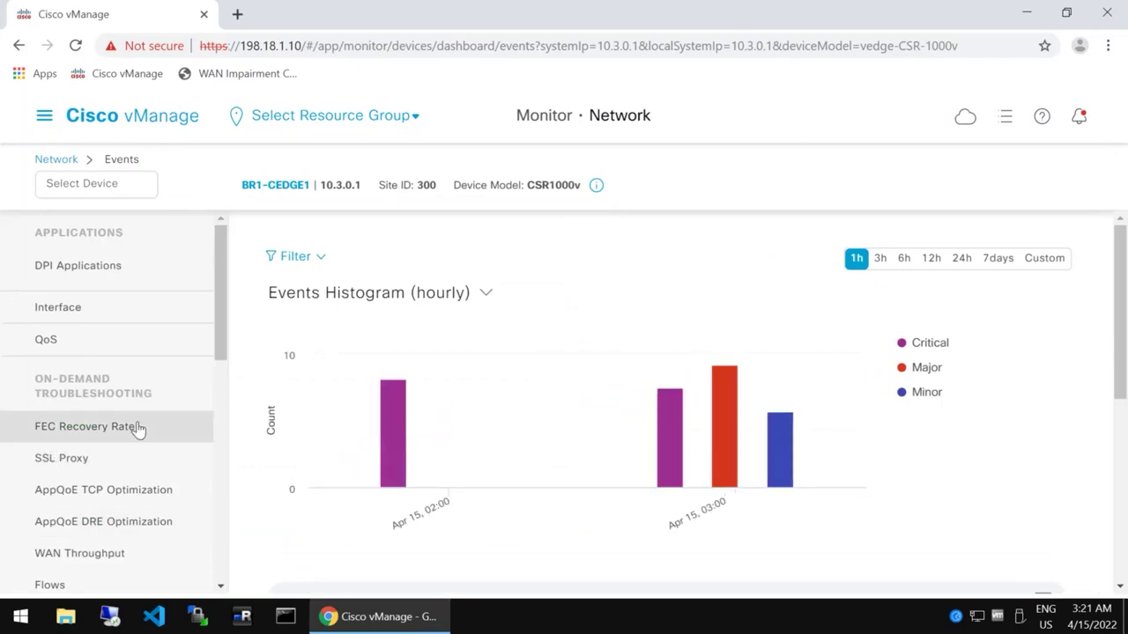
# Examine BR1-CEDGE1's DPI application usage chart and extend its period to 6h.
pyautogui.click(78, 309)
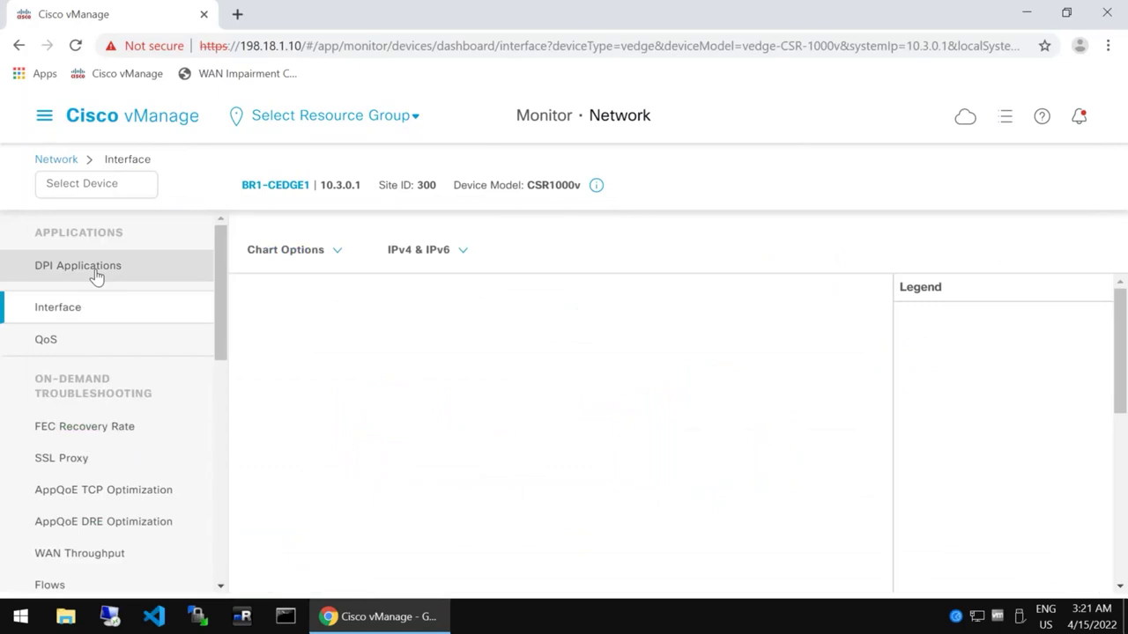
pyautogui.click(96, 275)
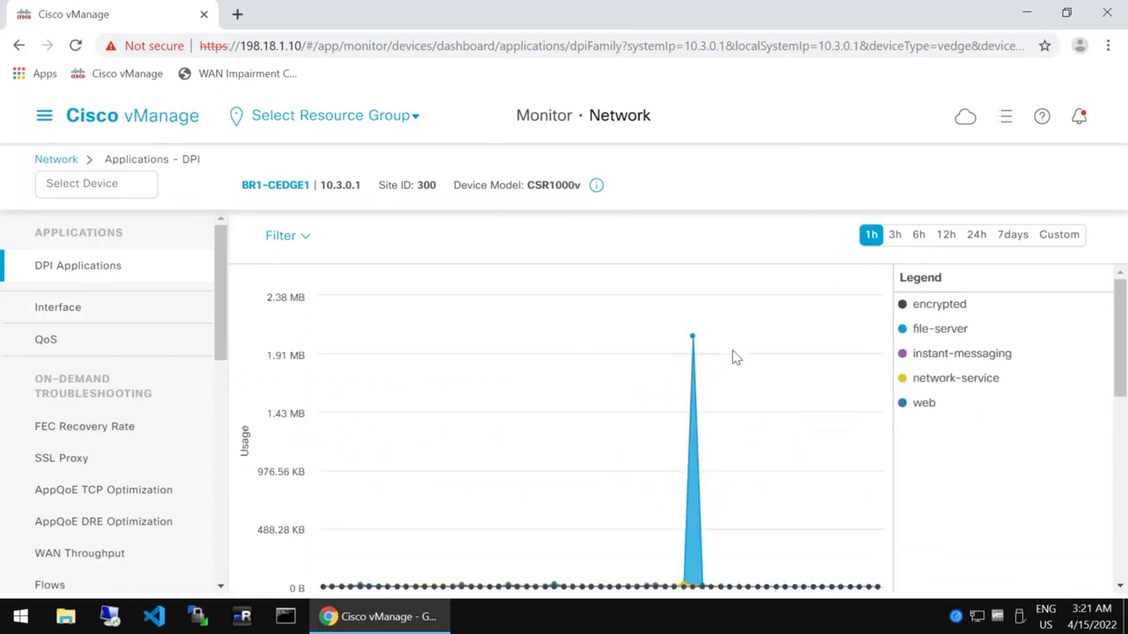
pyautogui.scroll(-2, 730, 354)
pyautogui.scroll(2, 722, 411)
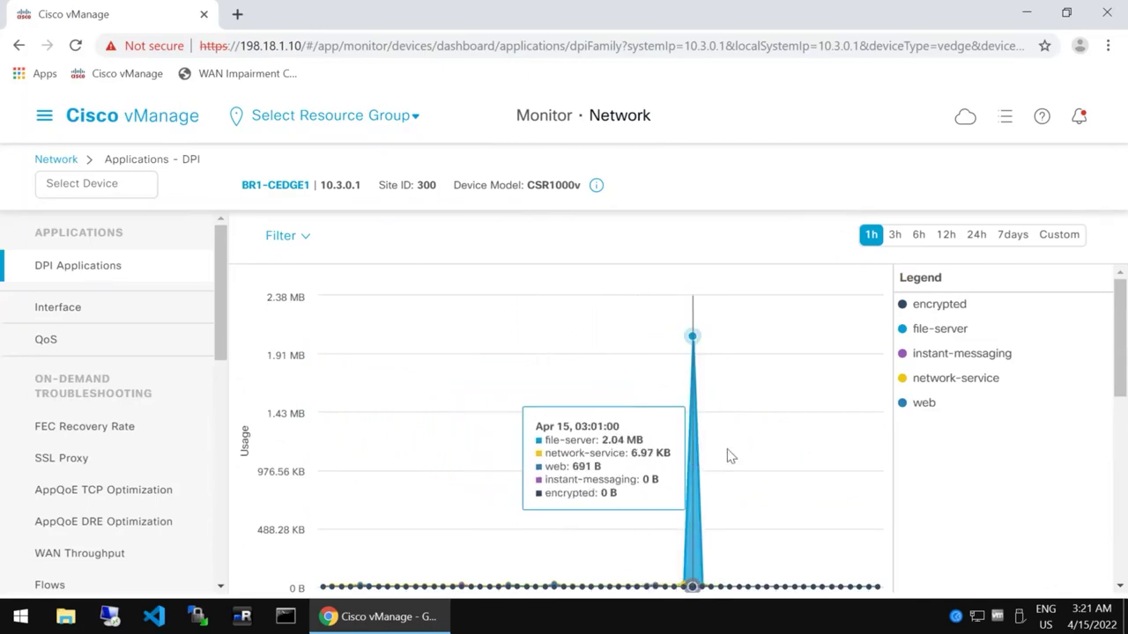
pyautogui.moveTo(943, 333)
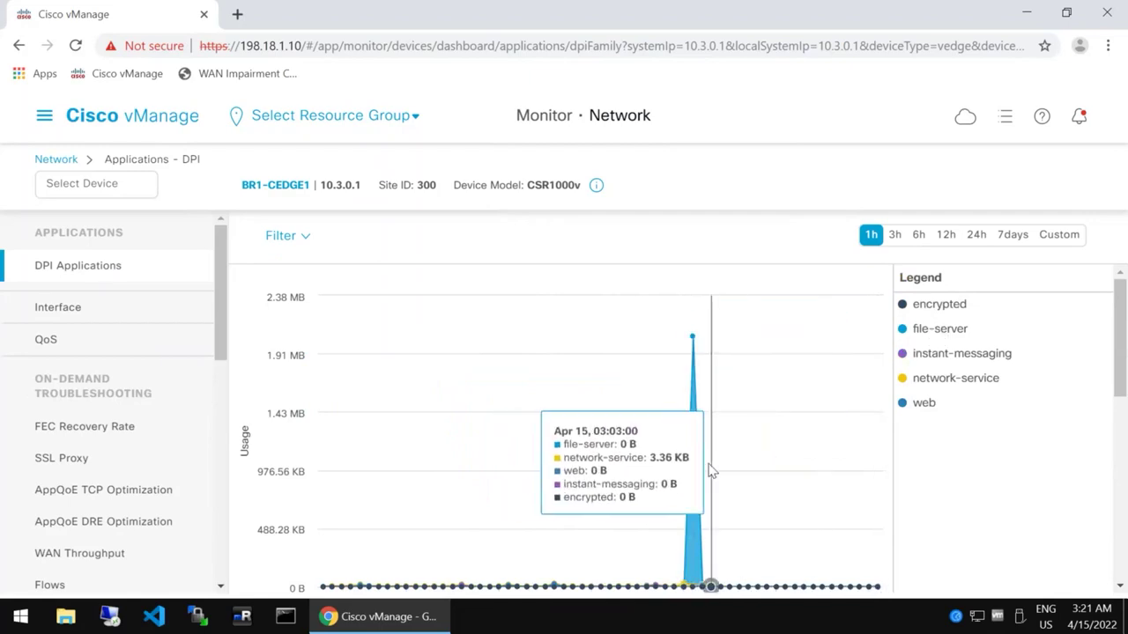
pyautogui.scroll(-1, 749, 432)
pyautogui.scroll(1, 765, 405)
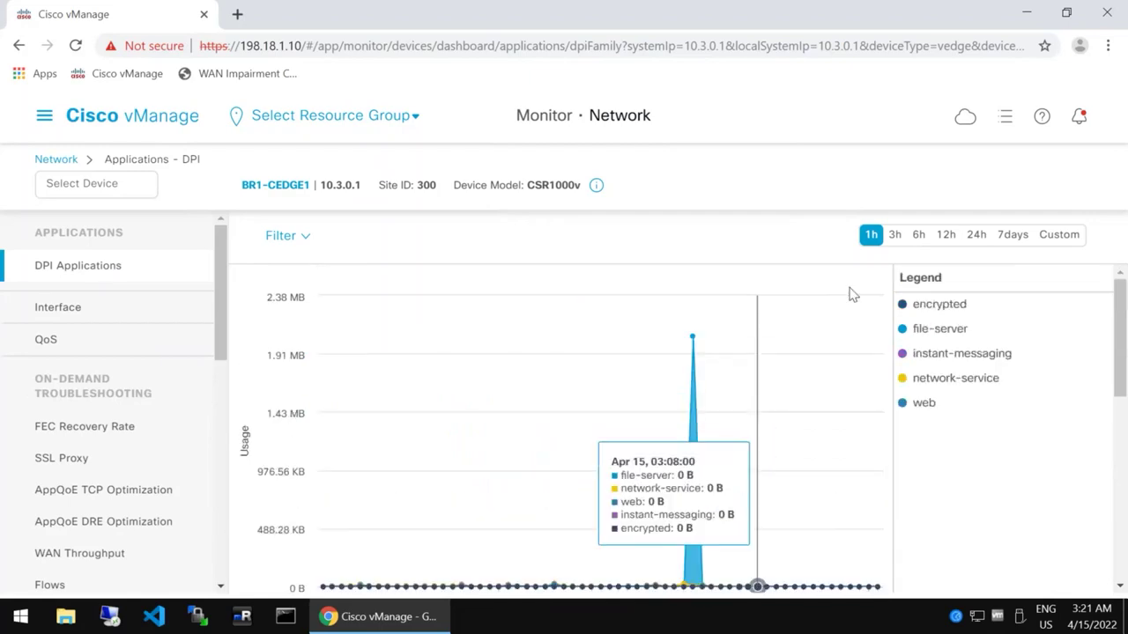
pyautogui.click(917, 236)
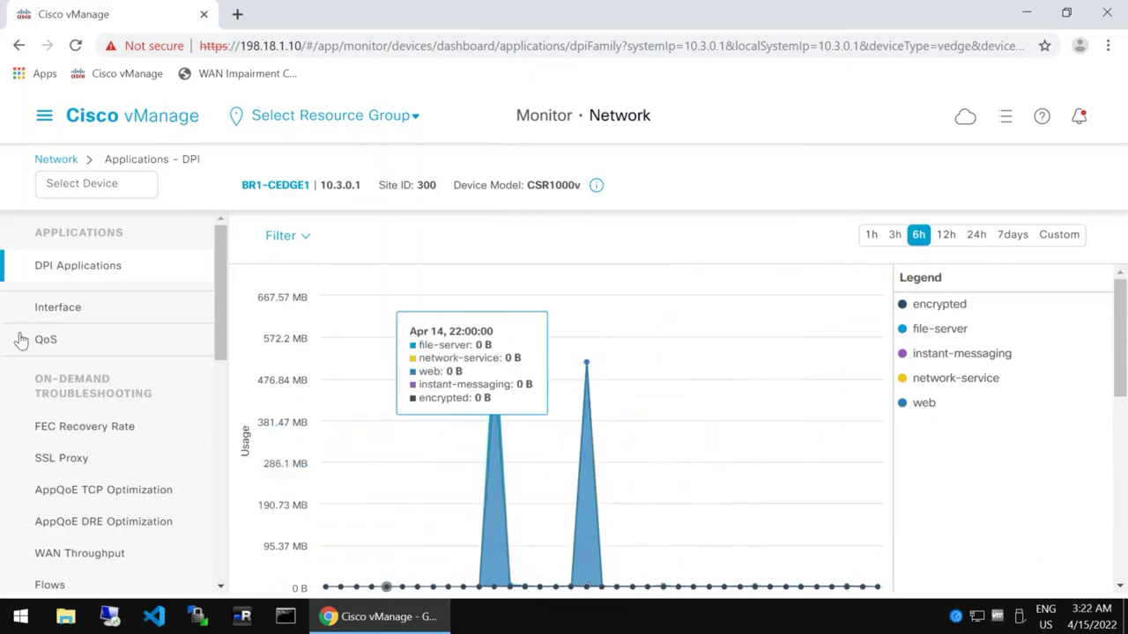
# Examine BR1-CEDGE1's interface traffic charts and the interface table, including the address and status columns.
pyautogui.click(78, 306)
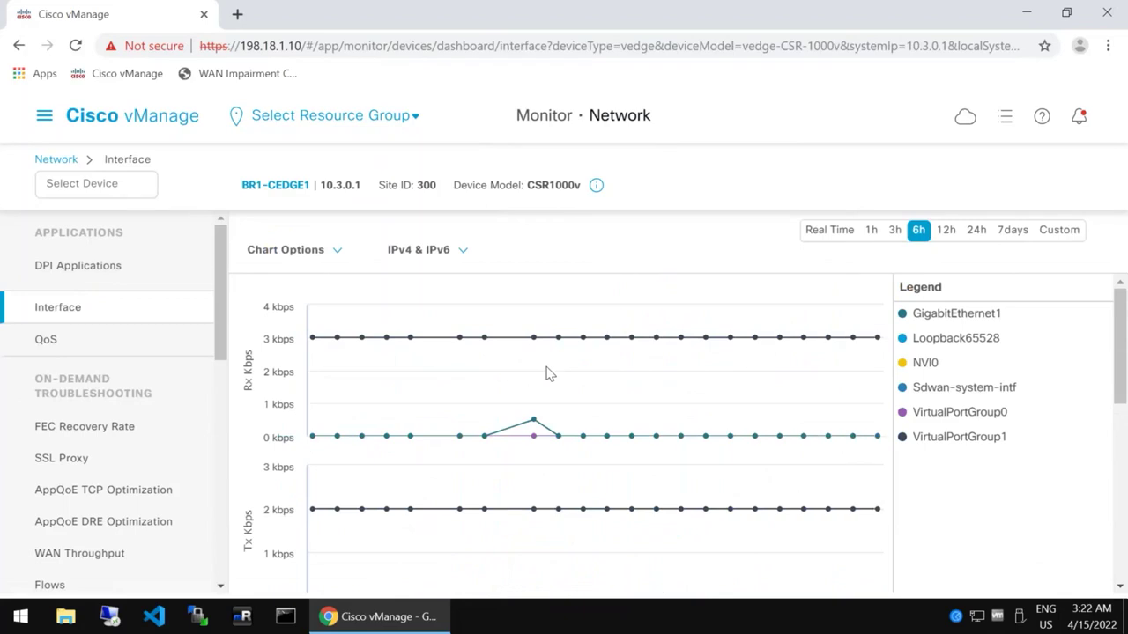
pyautogui.moveTo(626, 403)
pyautogui.scroll(-5, 614, 423)
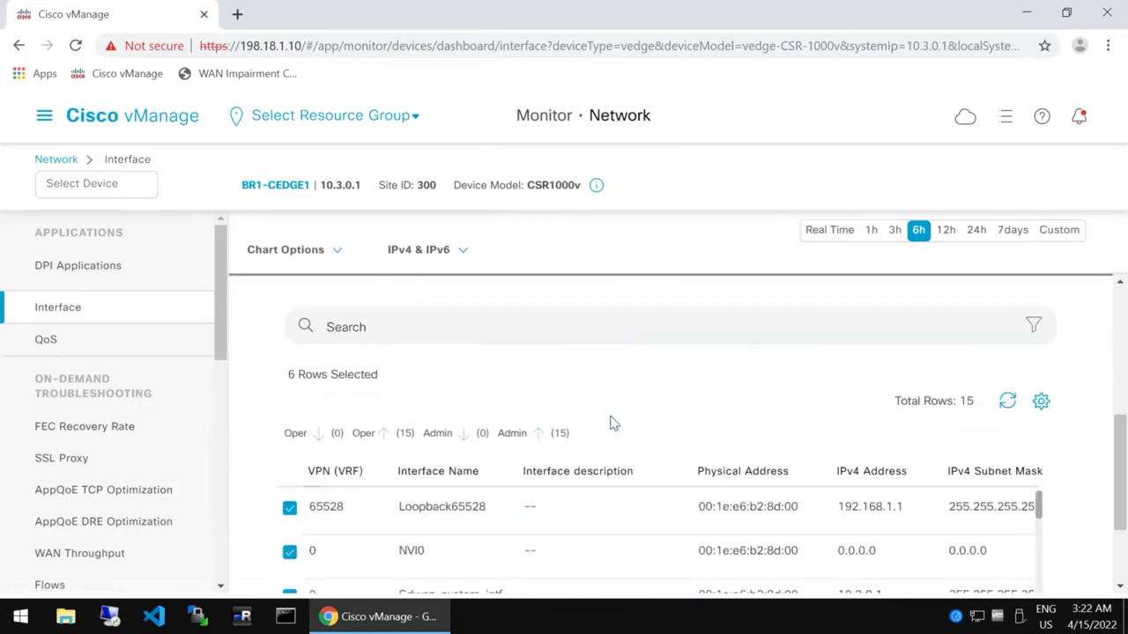
pyautogui.scroll(-3, 614, 423)
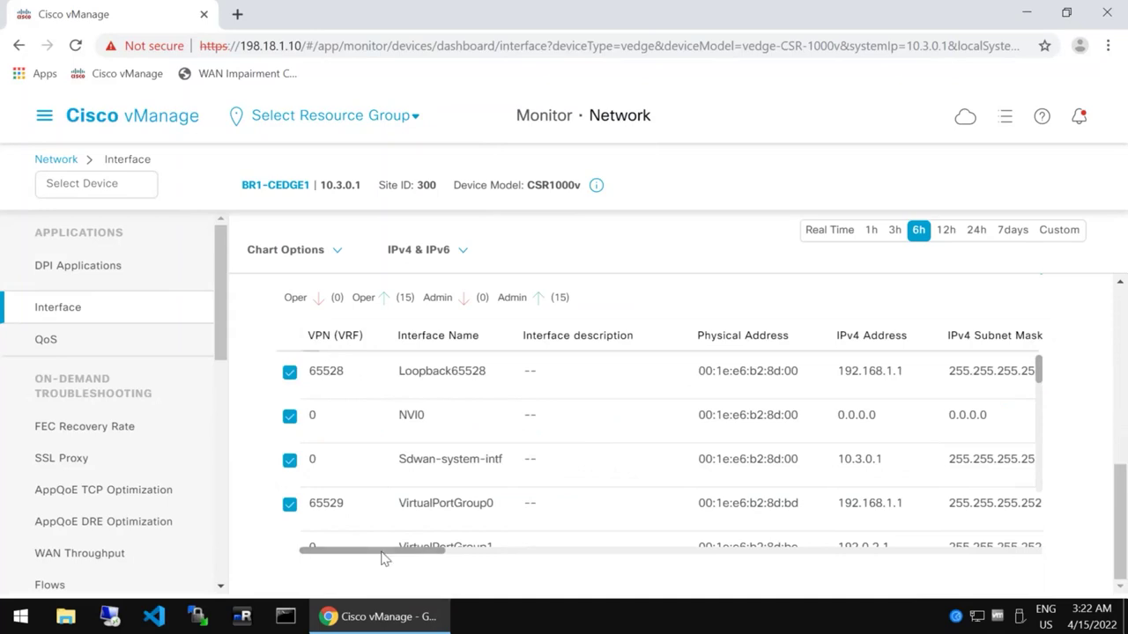
pyautogui.moveTo(407, 558); pyautogui.dragTo(451, 558)
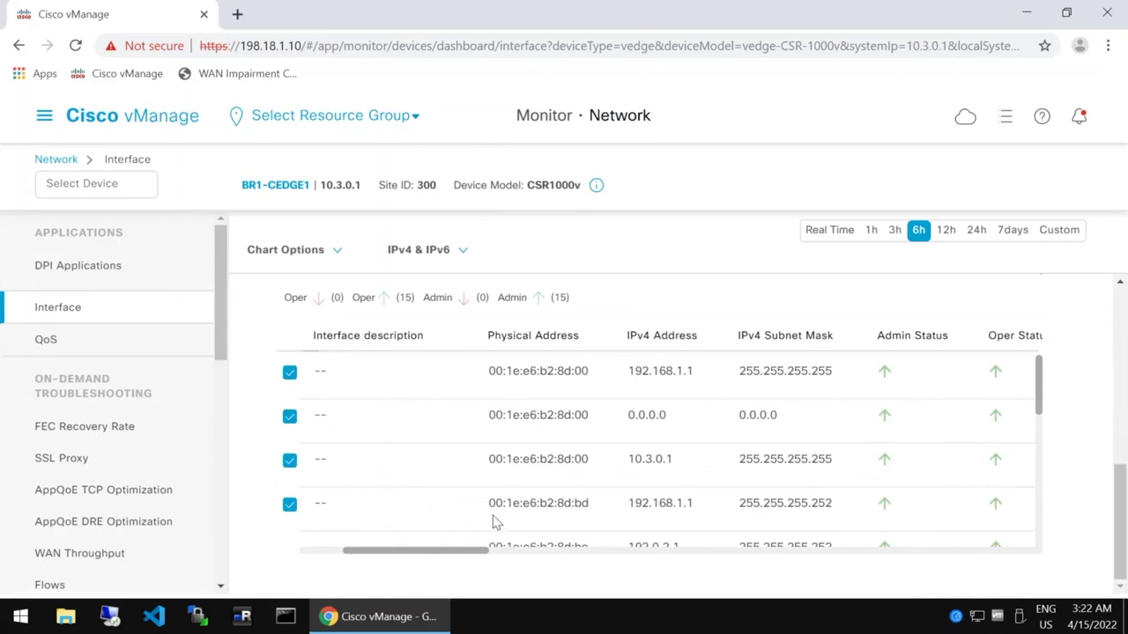
pyautogui.moveTo(464, 559); pyautogui.dragTo(249, 521)
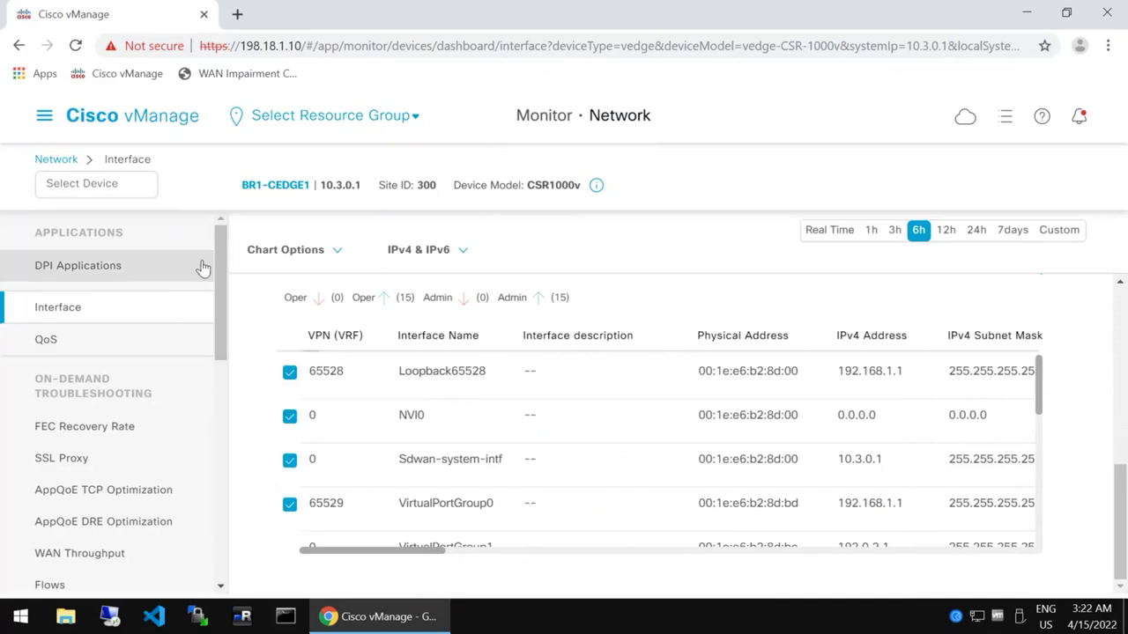
# Switch the monitored device back to BR2-VEDGE1 and open its DPI application data.
pyautogui.click(85, 184)
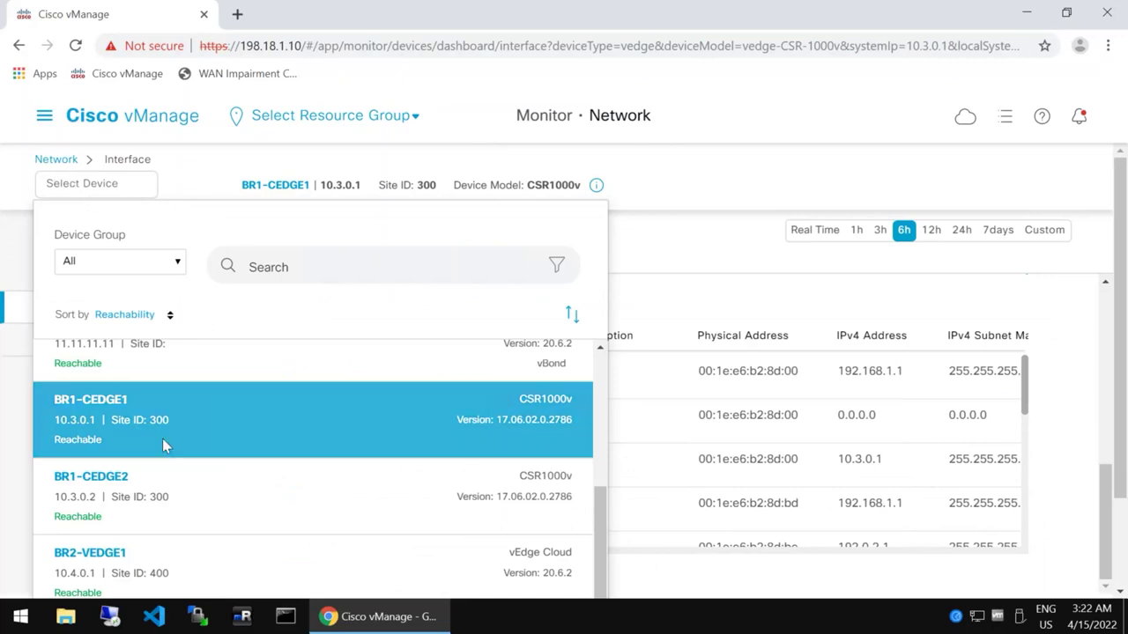
pyautogui.click(110, 553)
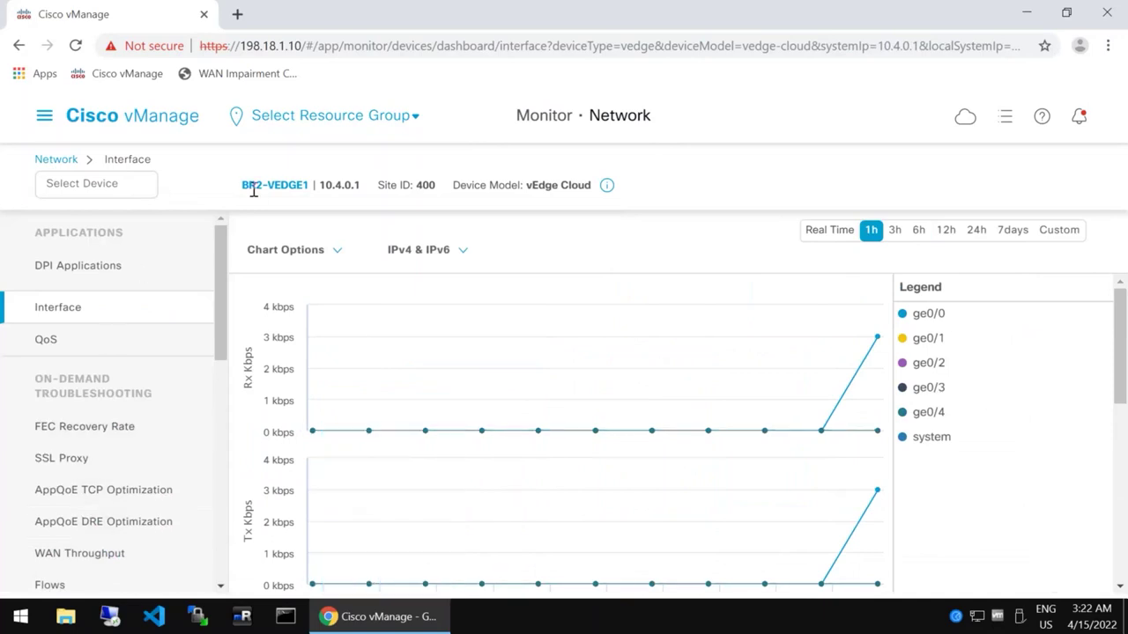
pyautogui.click(123, 280)
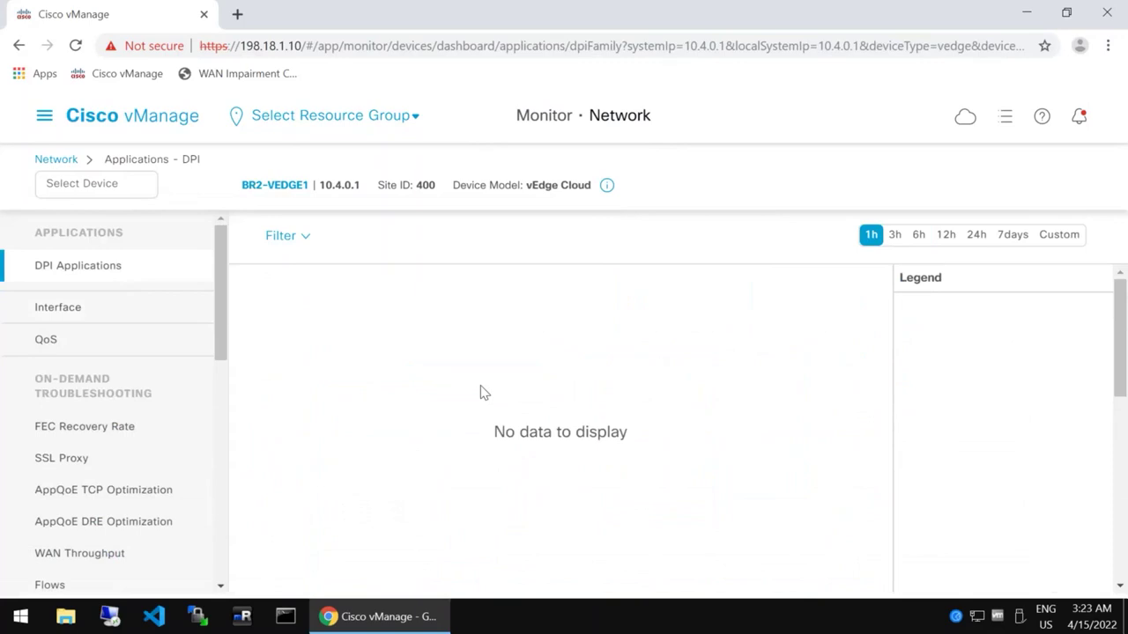
pyautogui.scroll(-3, 568, 370)
pyautogui.scroll(3, 568, 370)
# Browse BR2-VEDGE1's monitoring categories, from On-Demand Troubleshooting and WAN through Security Monitoring to Real Time.
pyautogui.scroll(-1, 113, 448)
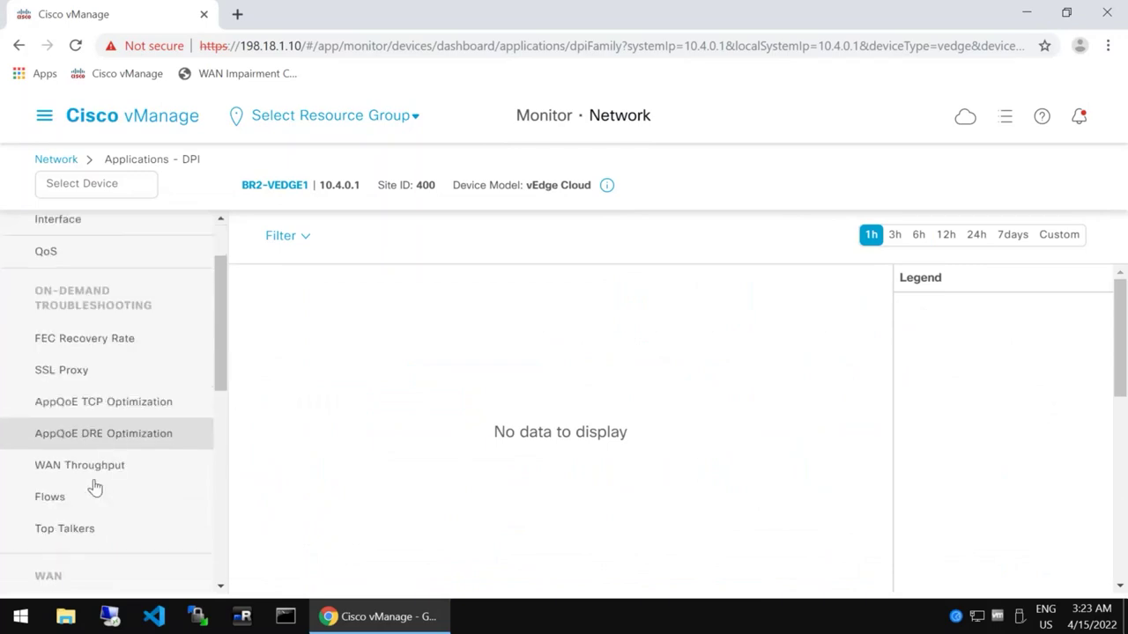
pyautogui.scroll(-2, 92, 496)
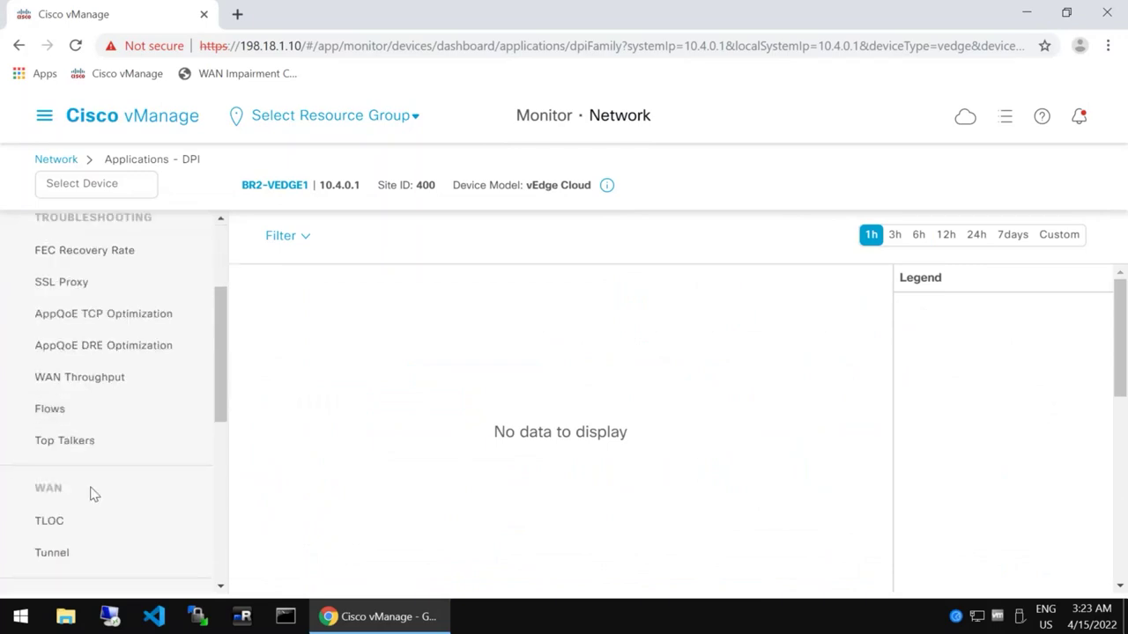
pyautogui.scroll(-2, 90, 386)
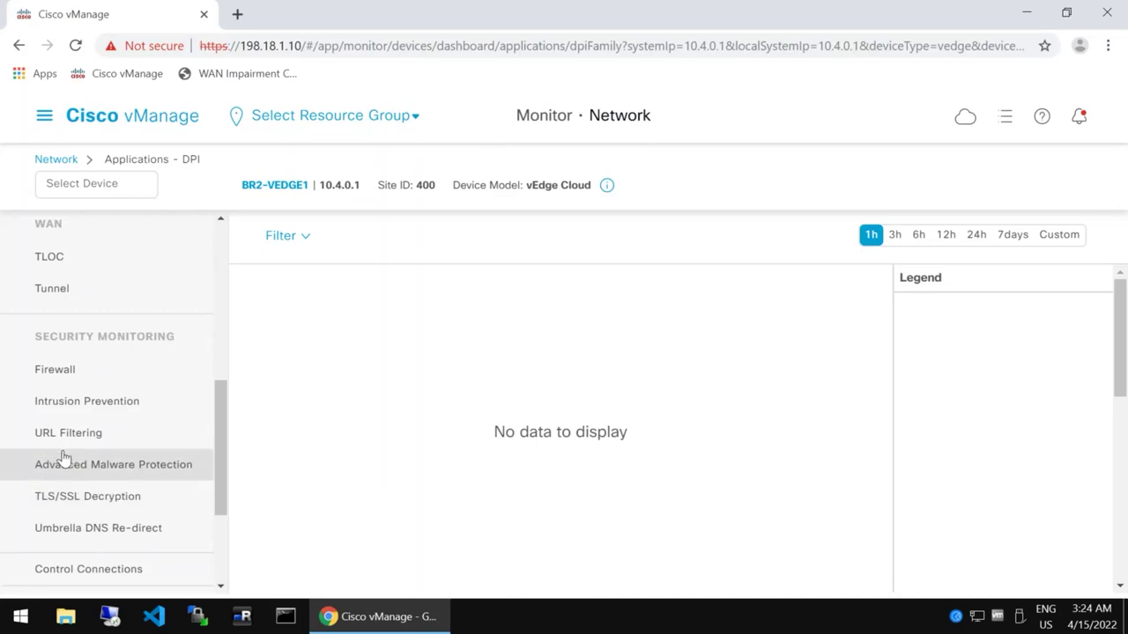
pyautogui.scroll(-2, 70, 458)
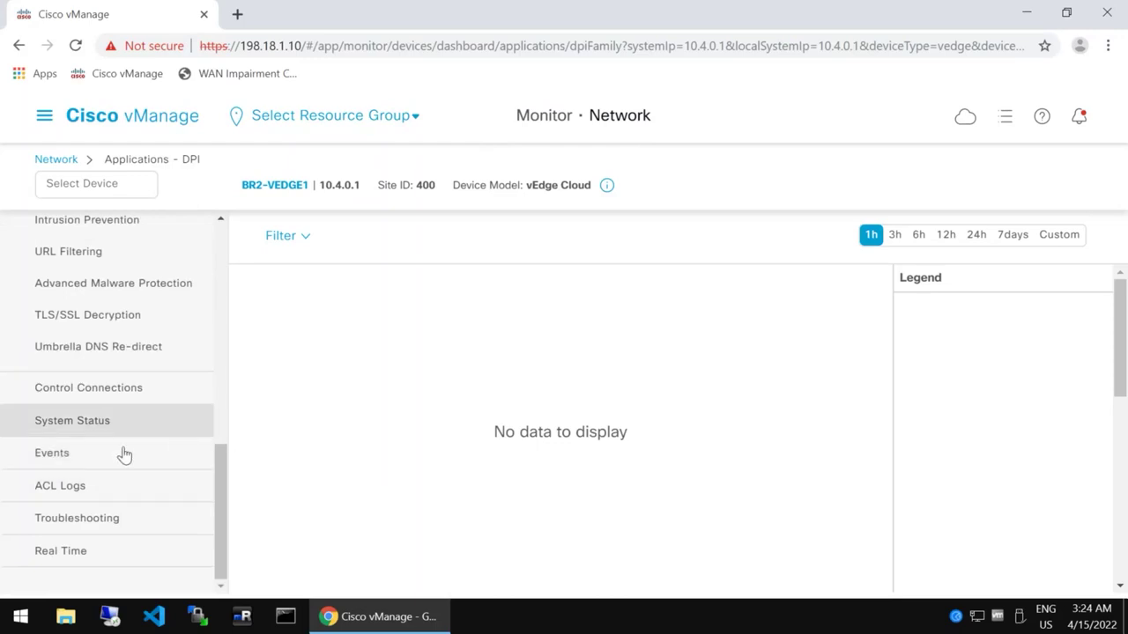
pyautogui.scroll(1, 110, 445)
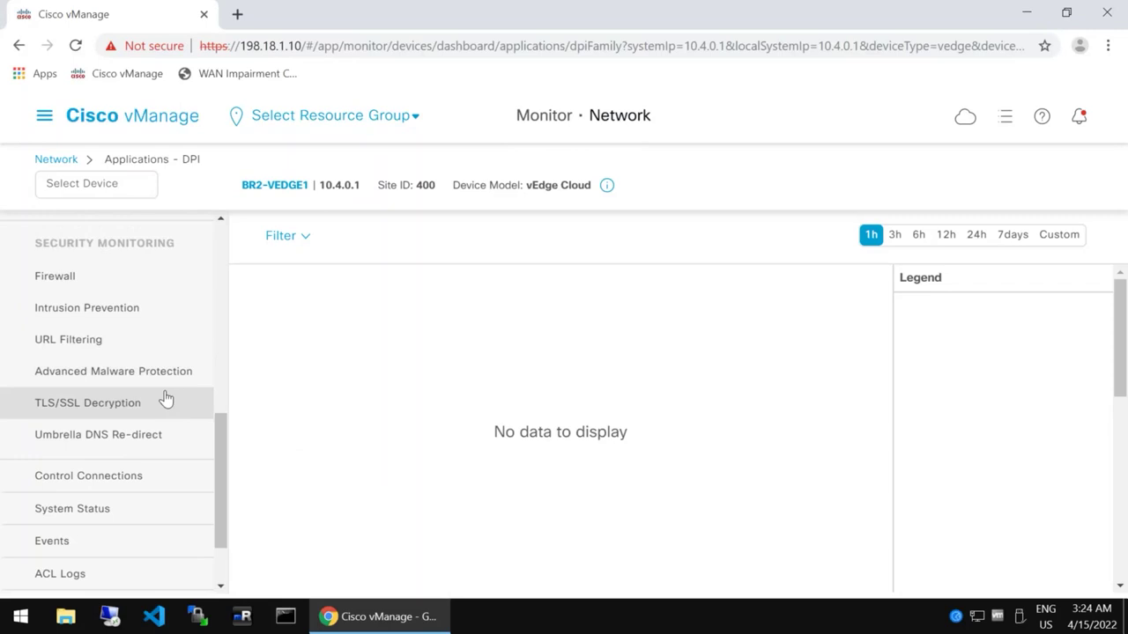
pyautogui.scroll(-1, 148, 432)
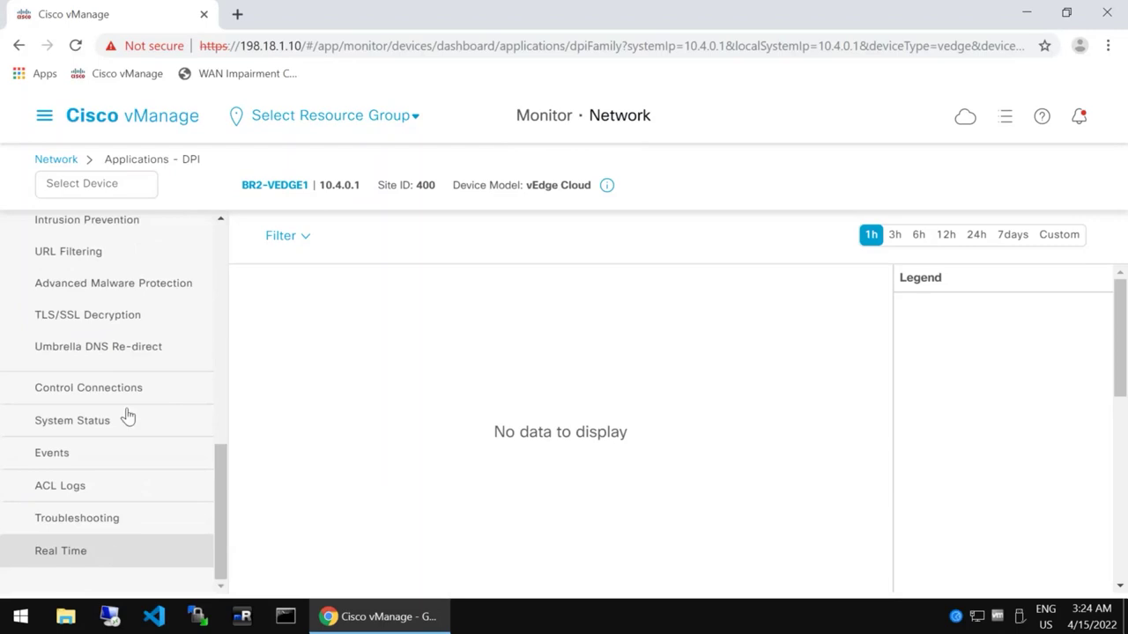
pyautogui.scroll(5, 126, 370)
pyautogui.scroll(1, 126, 374)
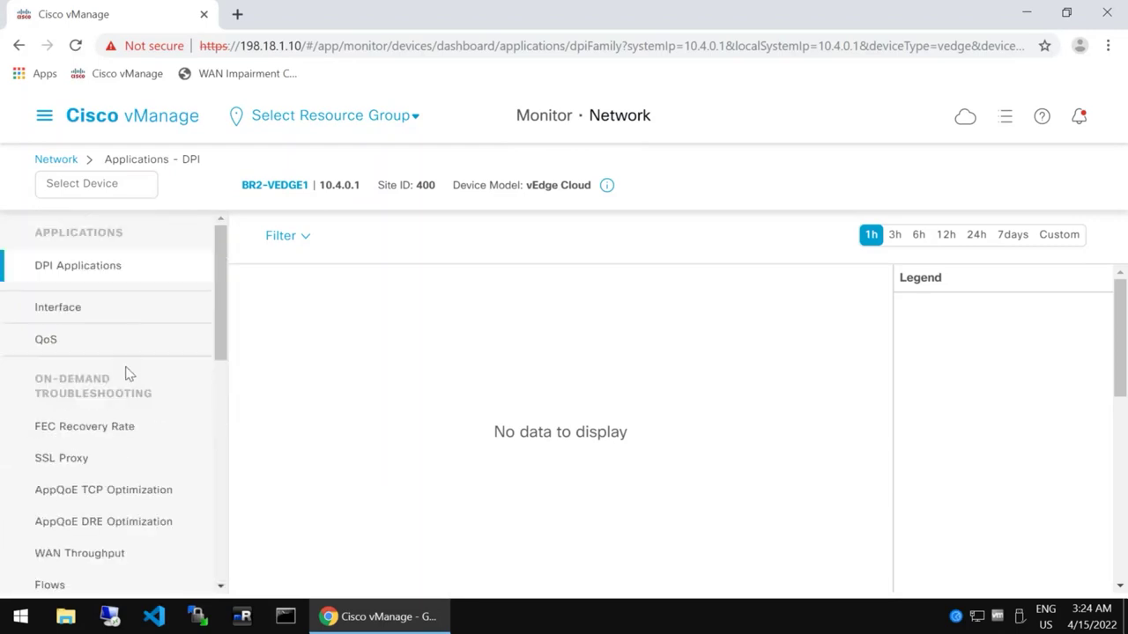
# Open the VPN Dashboard and examine its device, site and WAN Edge health and the Top Applications usage chart.
pyautogui.click(44, 118)
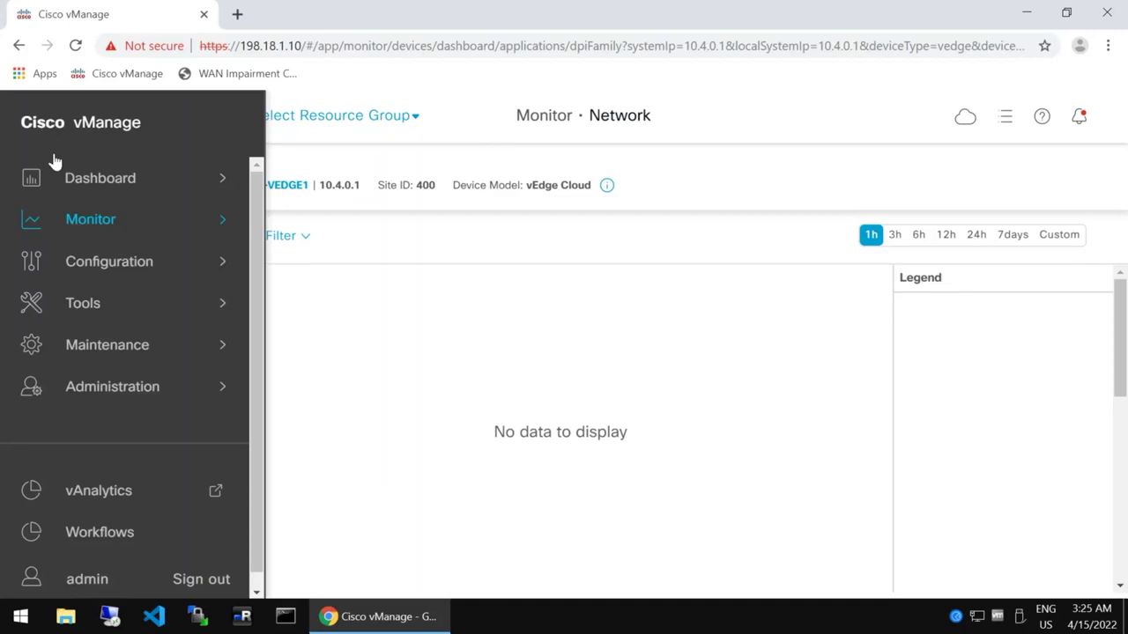
pyautogui.scroll(-1, 150, 353)
pyautogui.scroll(1, 158, 318)
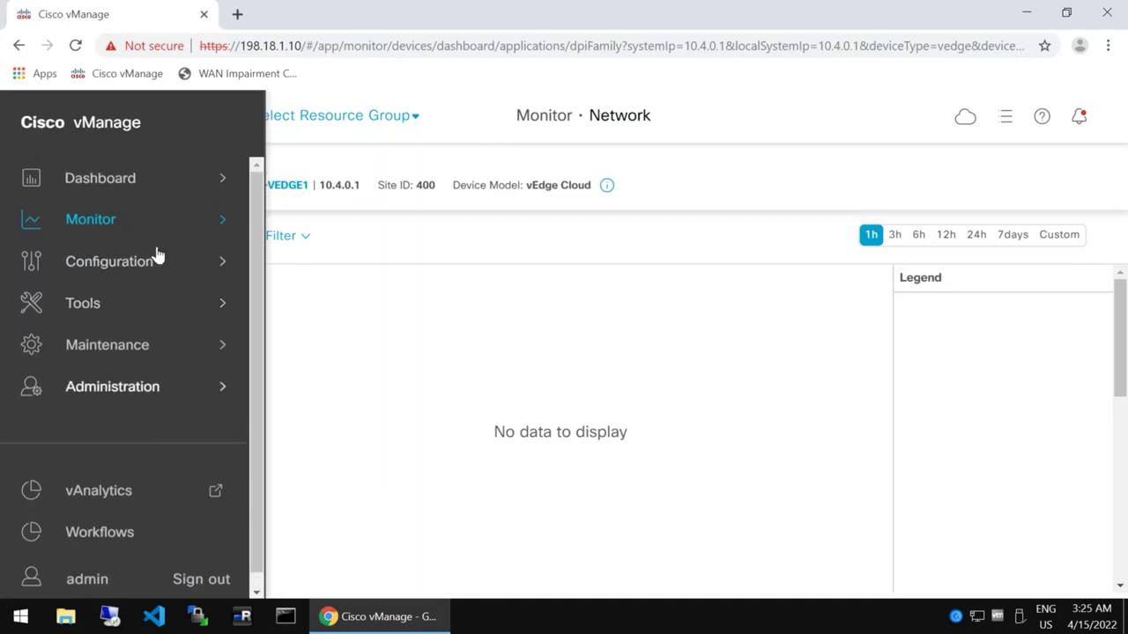
pyautogui.click(222, 185)
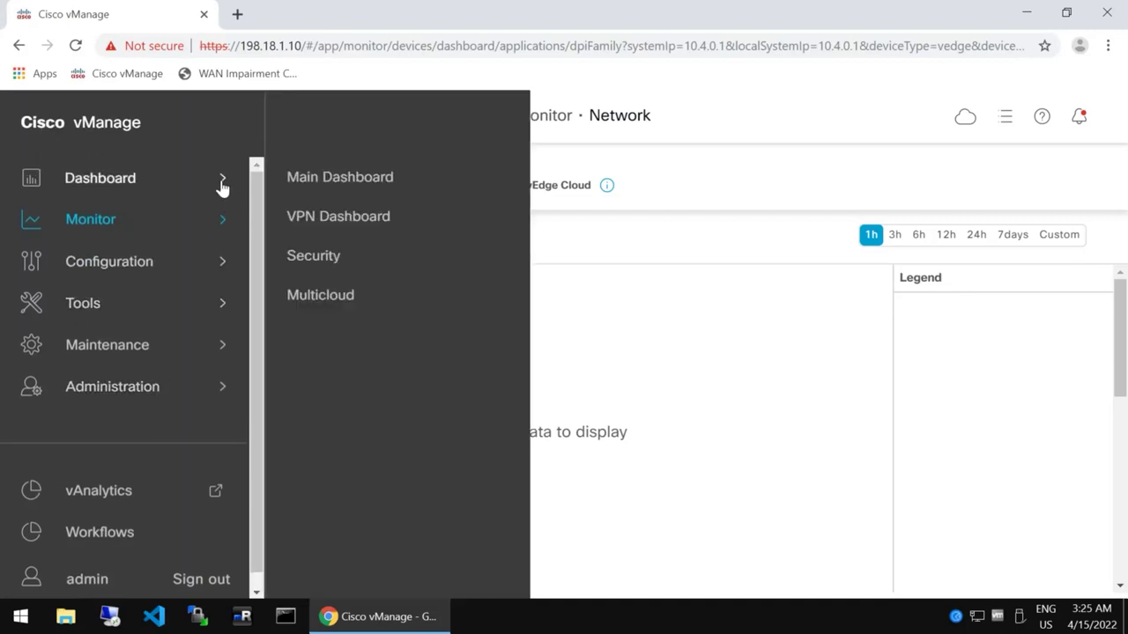
pyautogui.click(332, 218)
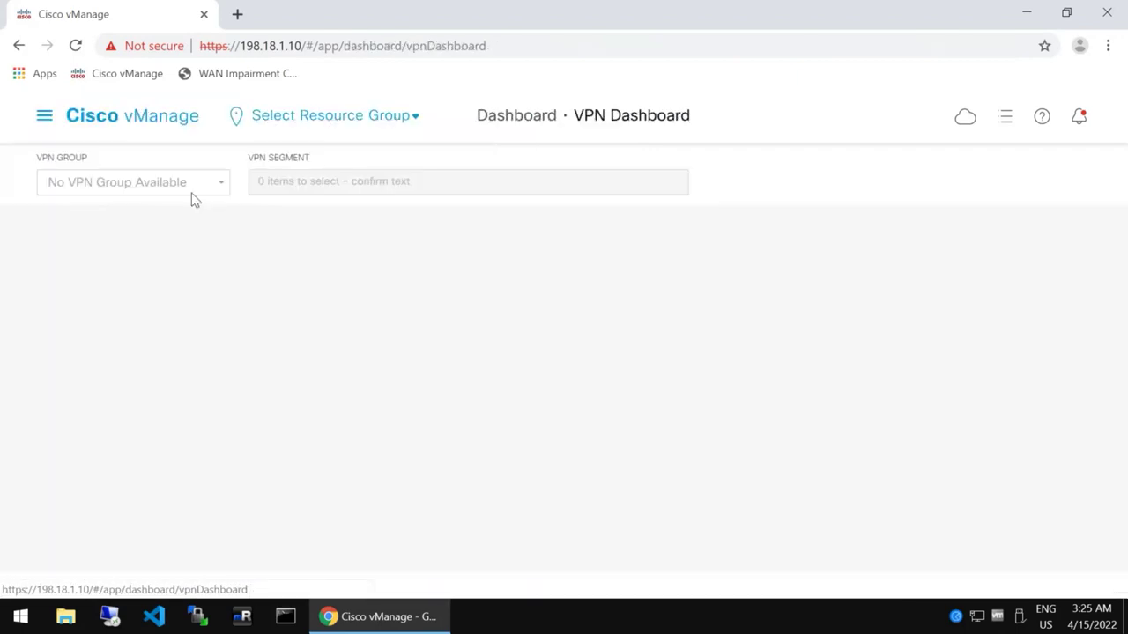
pyautogui.scroll(-2, 439, 463)
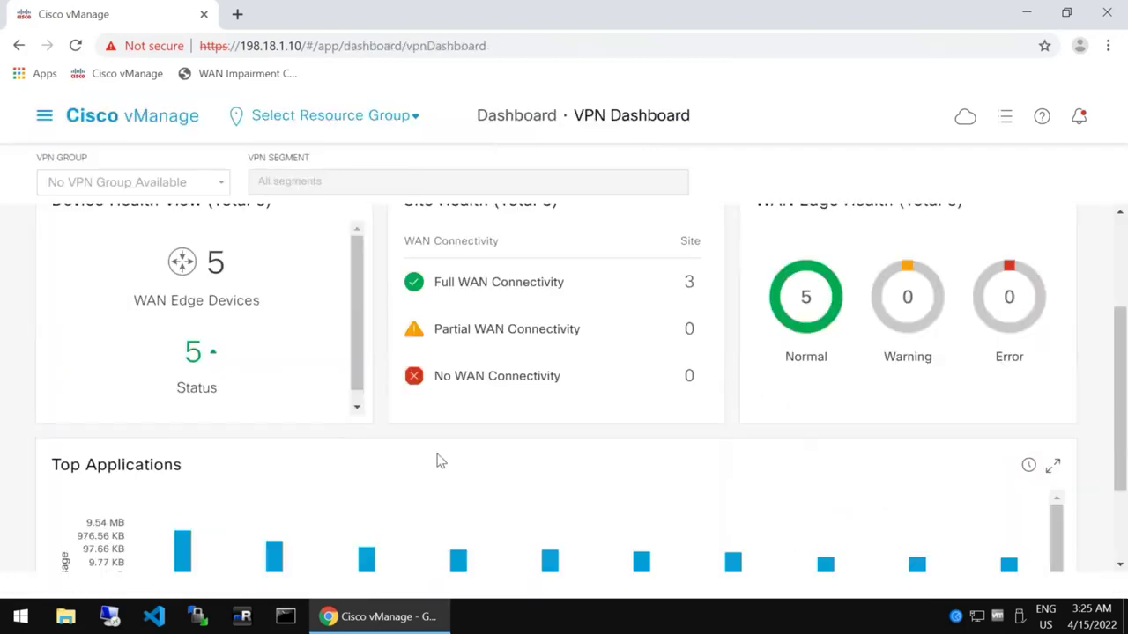
pyautogui.scroll(-2, 325, 474)
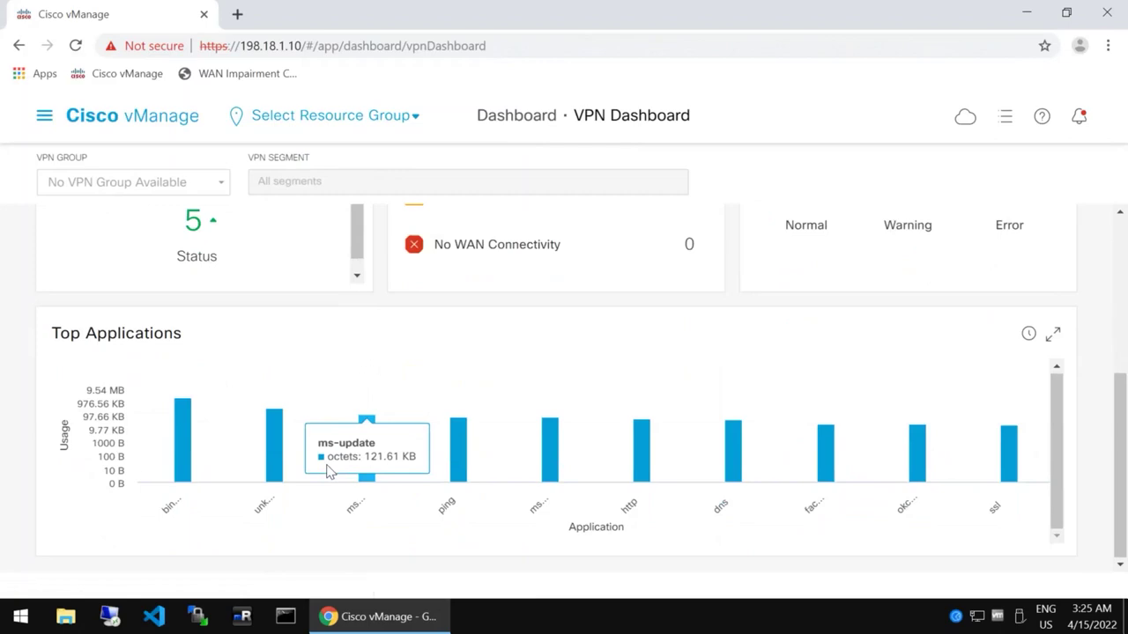
# Open the Security dashboard and examine its FireWall Enforcement, Top Signature Hits and Advanced Malware Protection charts.
pyautogui.click(44, 119)
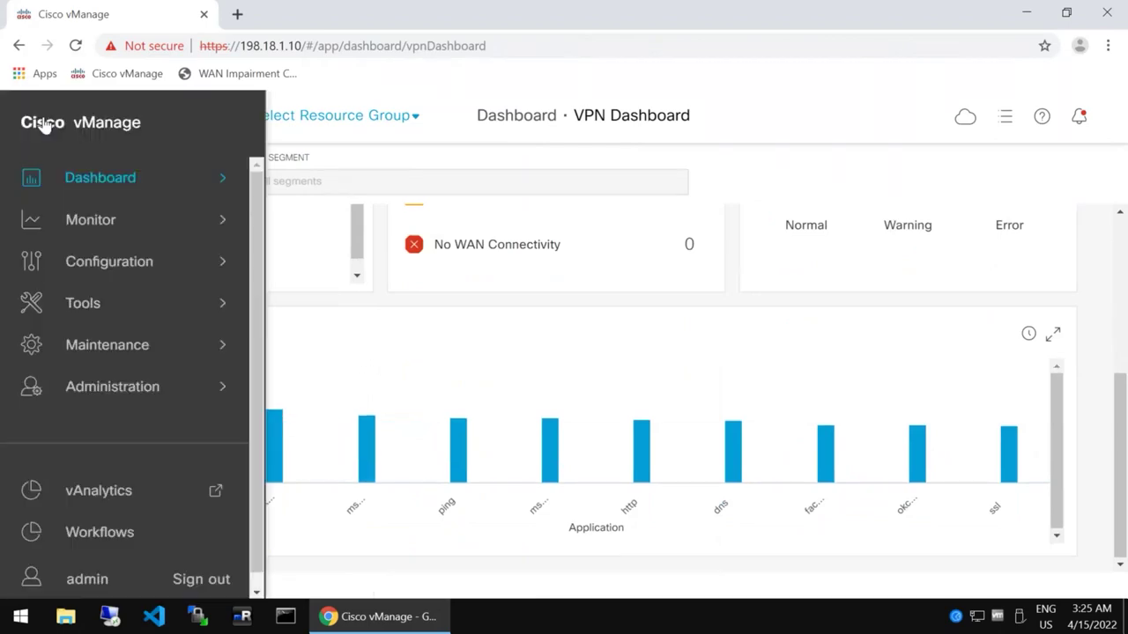
pyautogui.moveTo(115, 178)
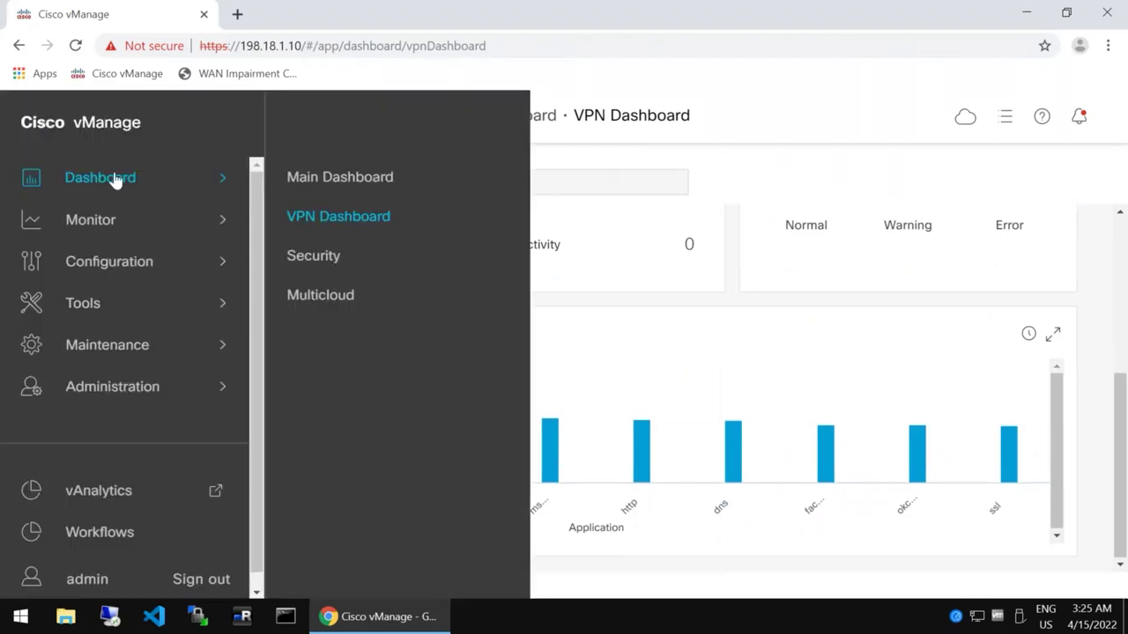
pyautogui.click(324, 256)
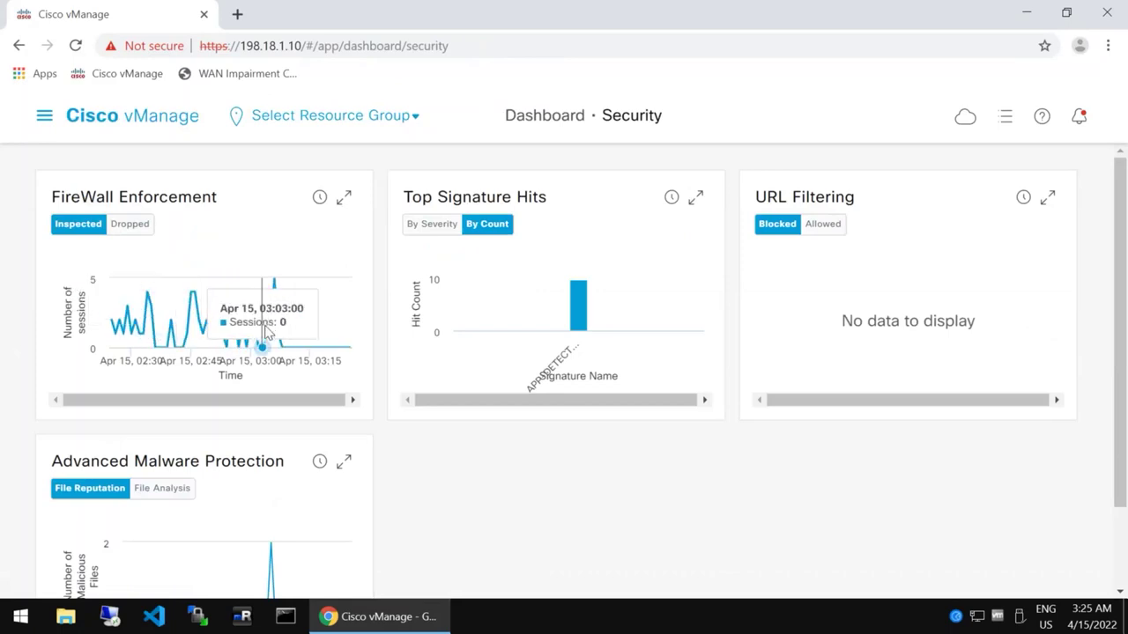
pyautogui.moveTo(578, 295)
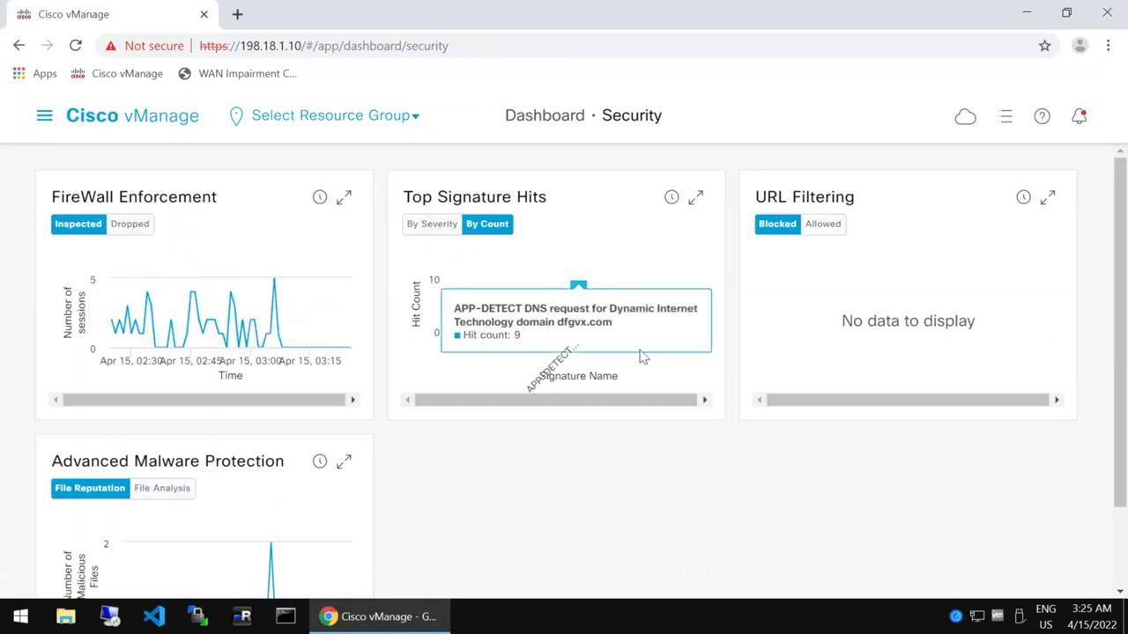
pyautogui.scroll(-2, 590, 417)
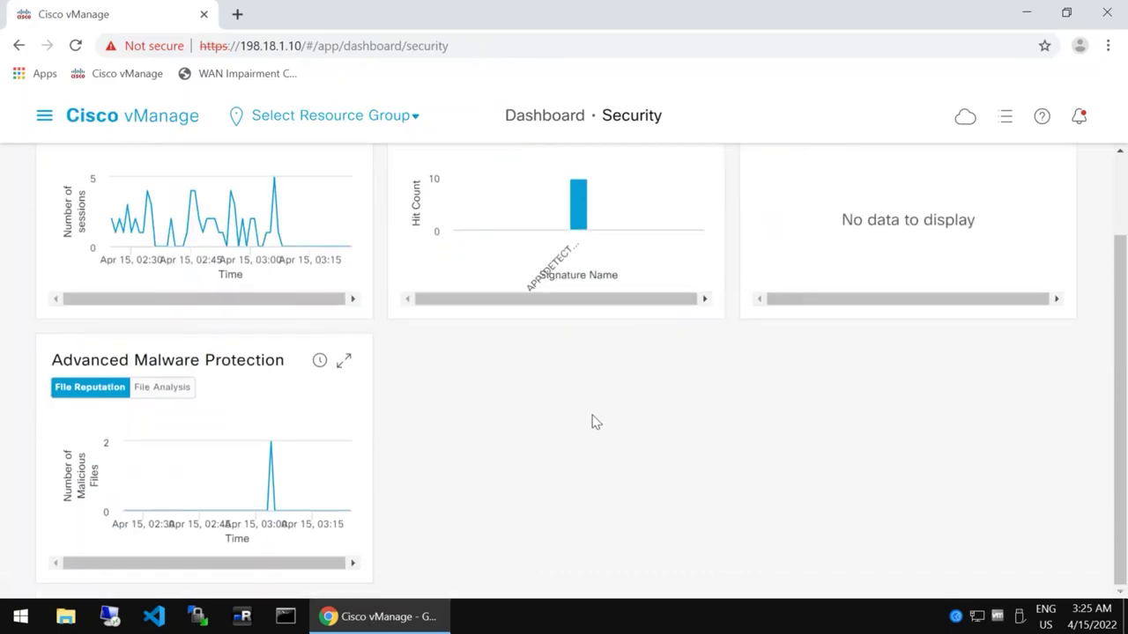
pyautogui.moveTo(276, 484)
pyautogui.scroll(2, 559, 458)
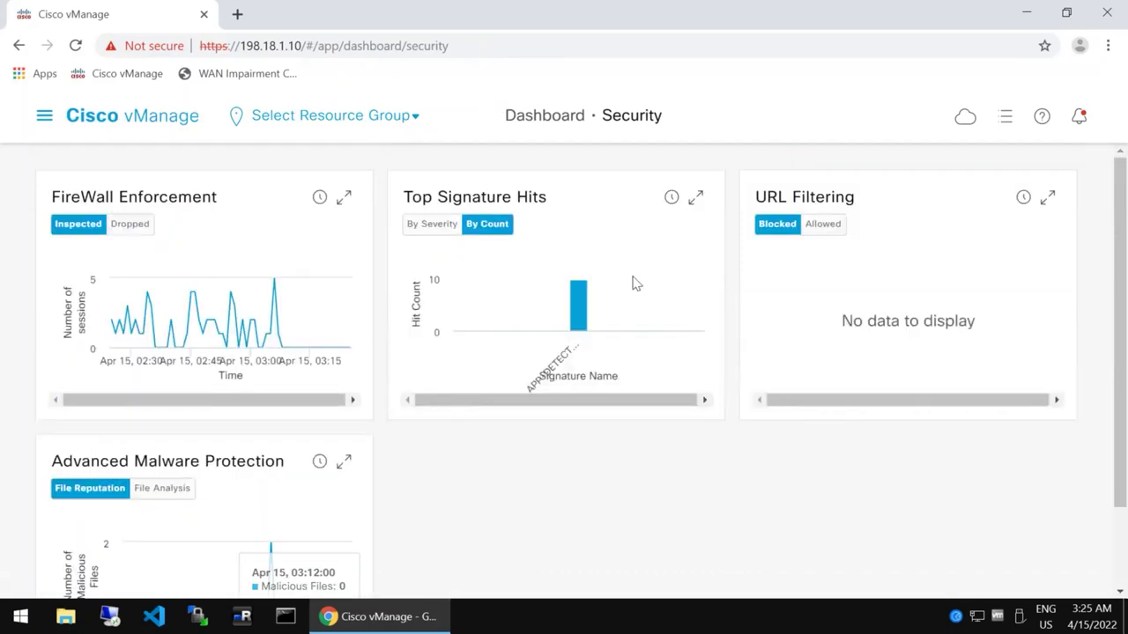
pyautogui.moveTo(619, 291)
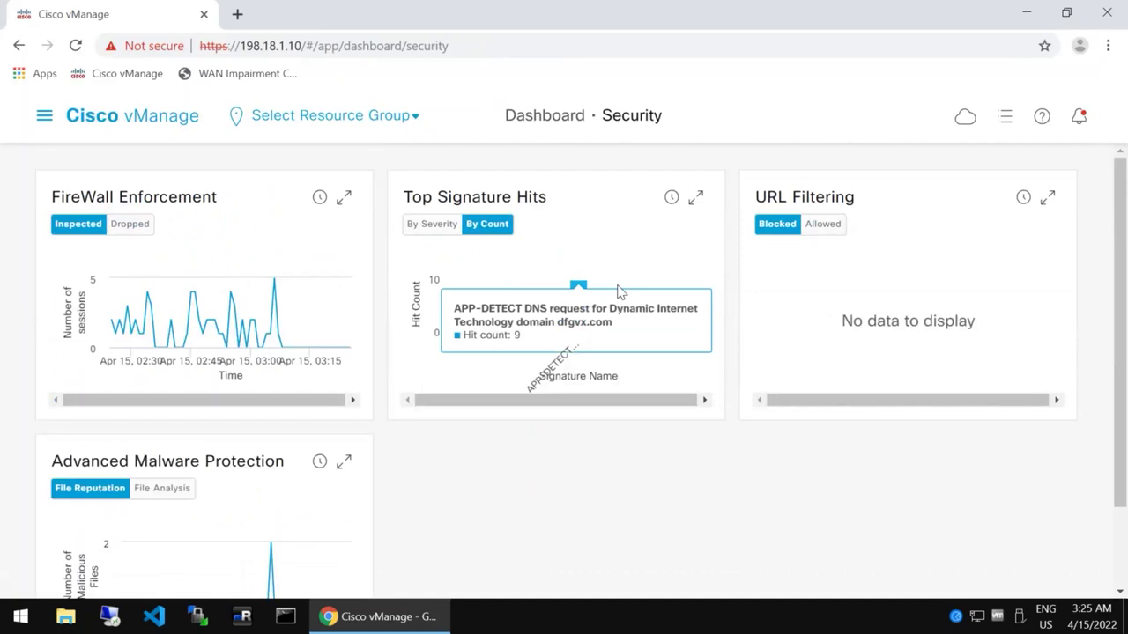
# Open the Multicloud dashboard and look through its summary tiles.
pyautogui.click(44, 117)
pyautogui.moveTo(103, 181)
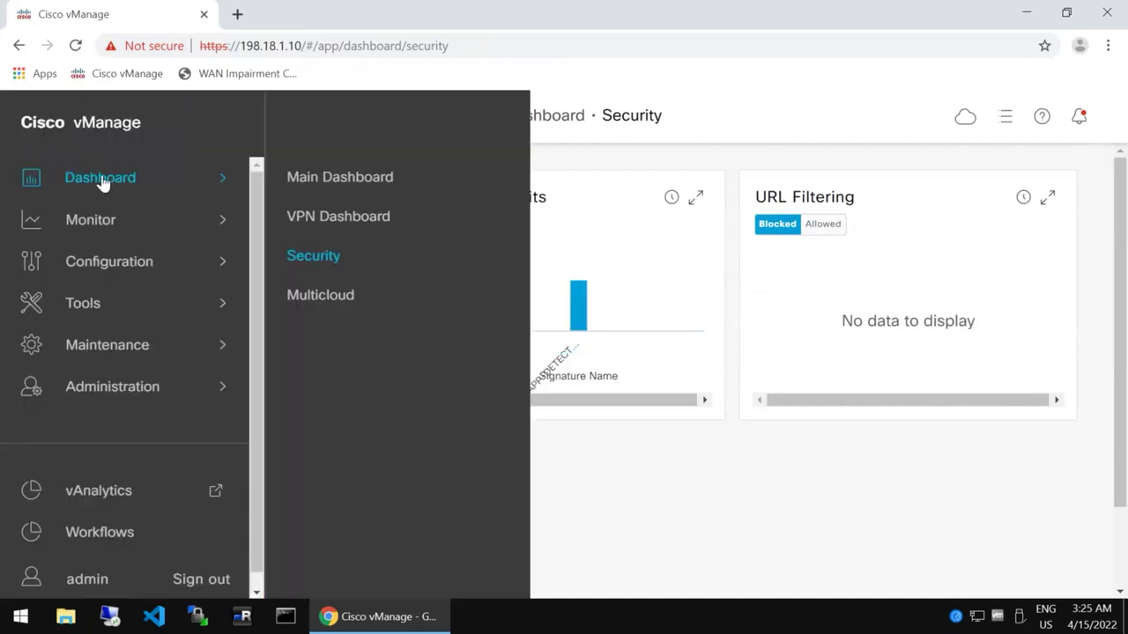
pyautogui.click(325, 296)
pyautogui.scroll(-3, 577, 404)
pyautogui.scroll(3, 577, 403)
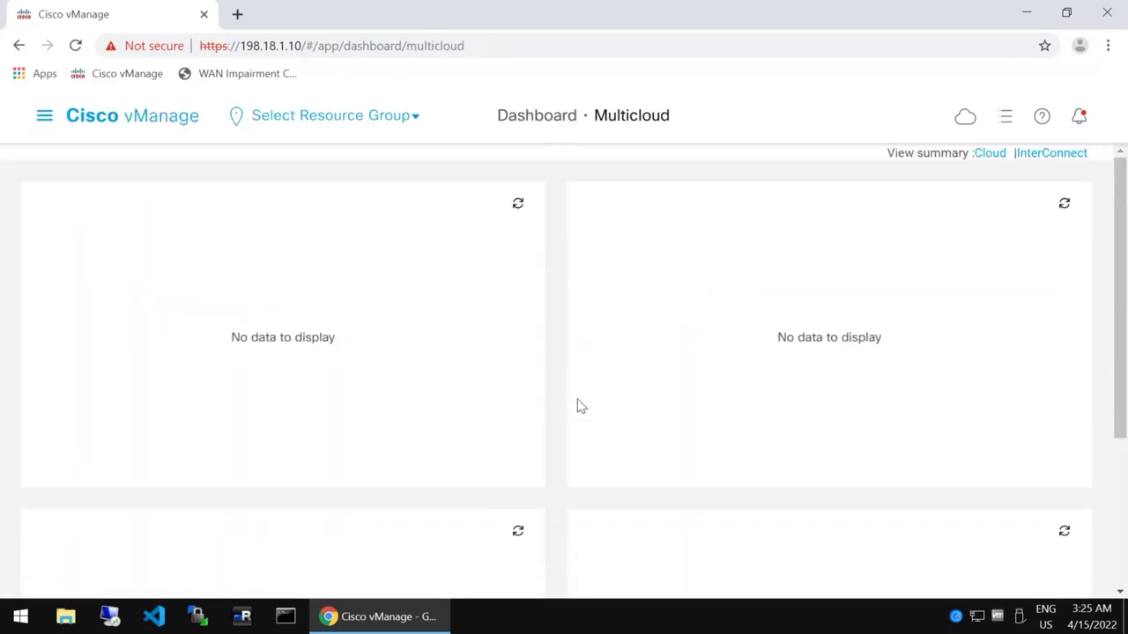
pyautogui.click(46, 119)
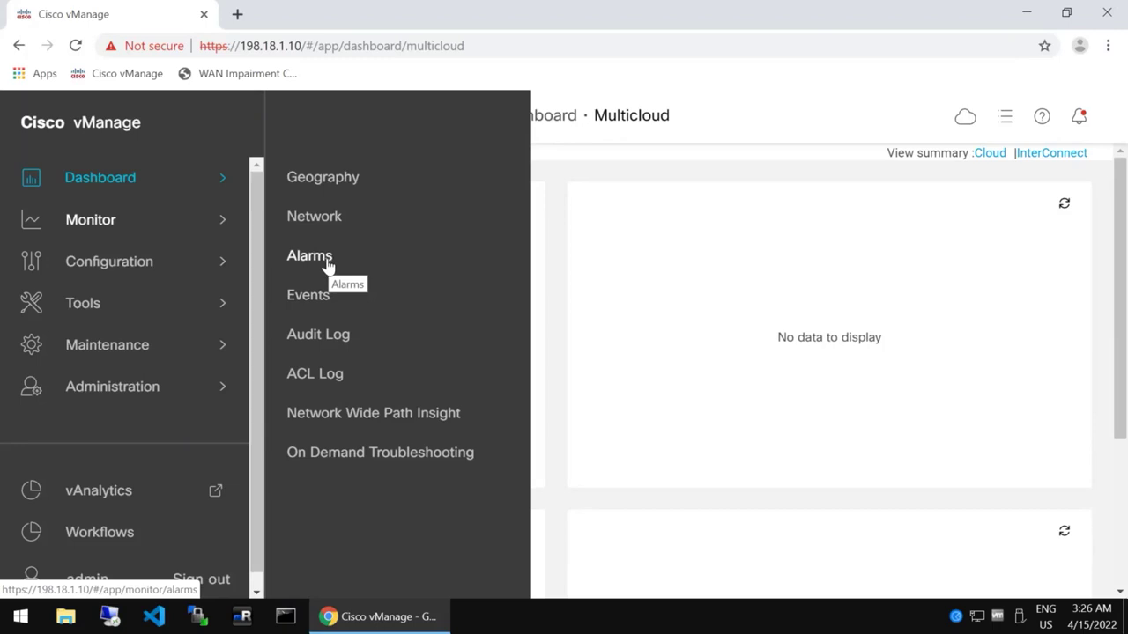
pyautogui.moveTo(216, 270)
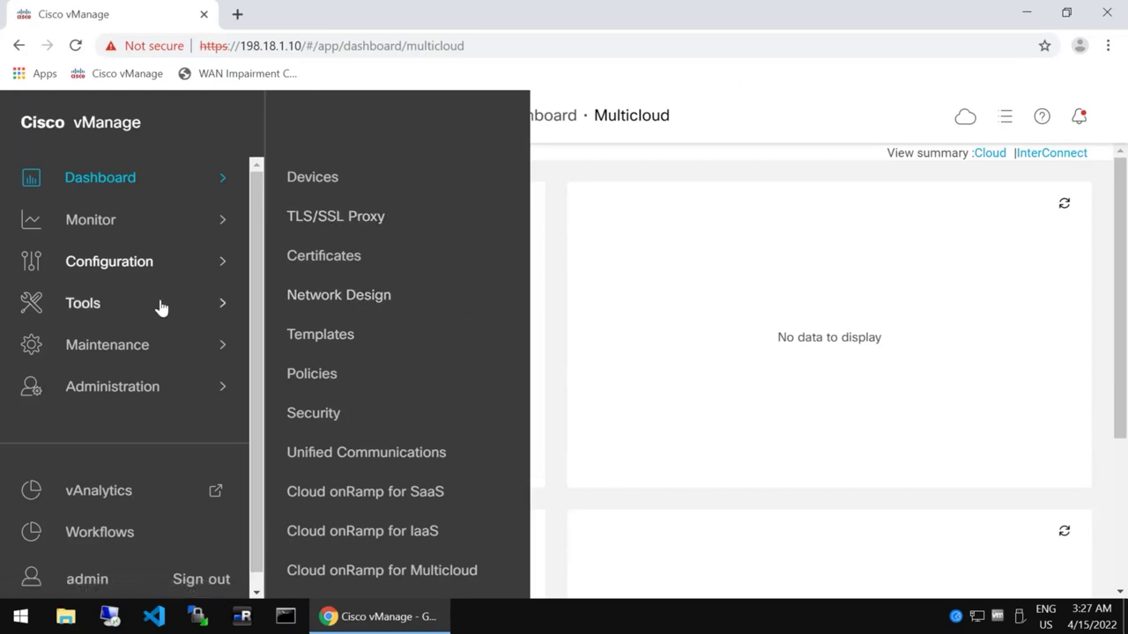
pyautogui.moveTo(162, 306)
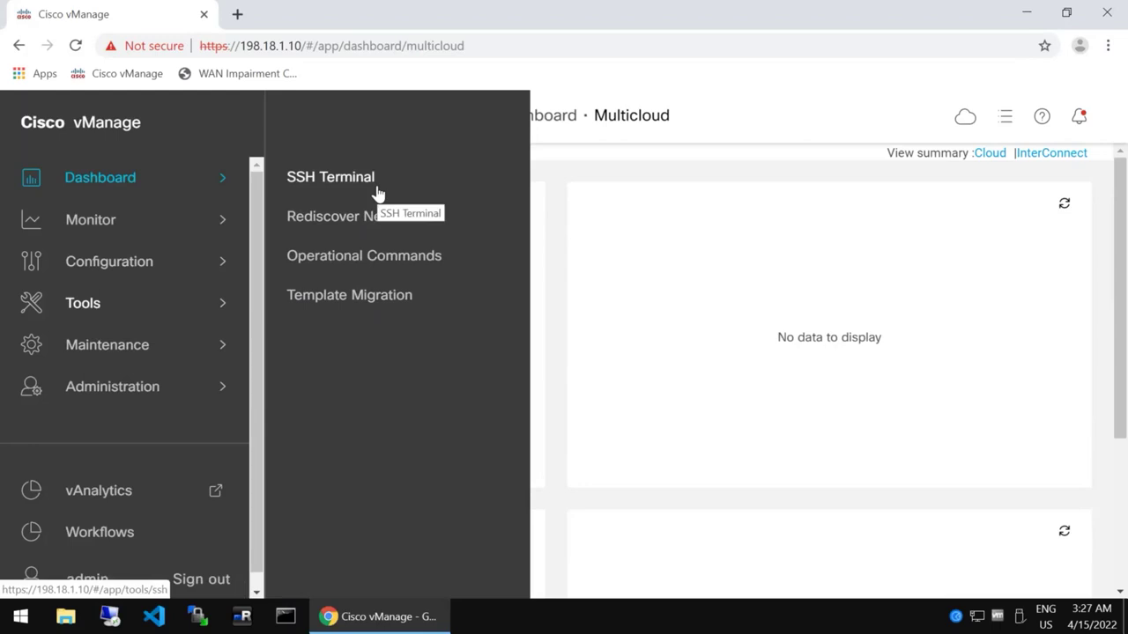
pyautogui.moveTo(179, 356)
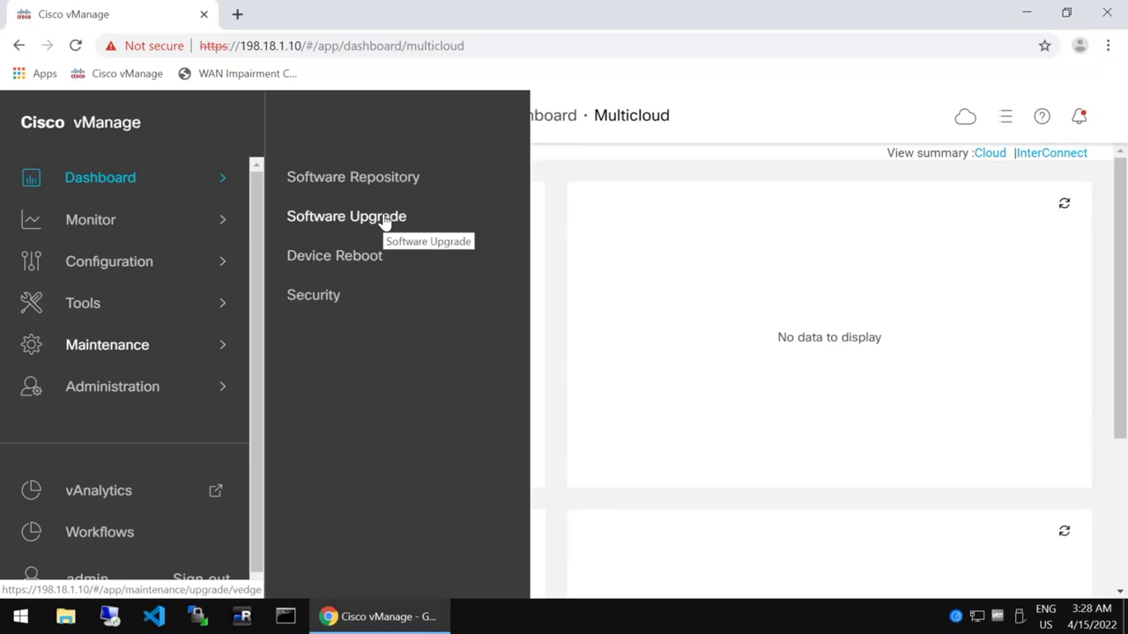
pyautogui.click(182, 394)
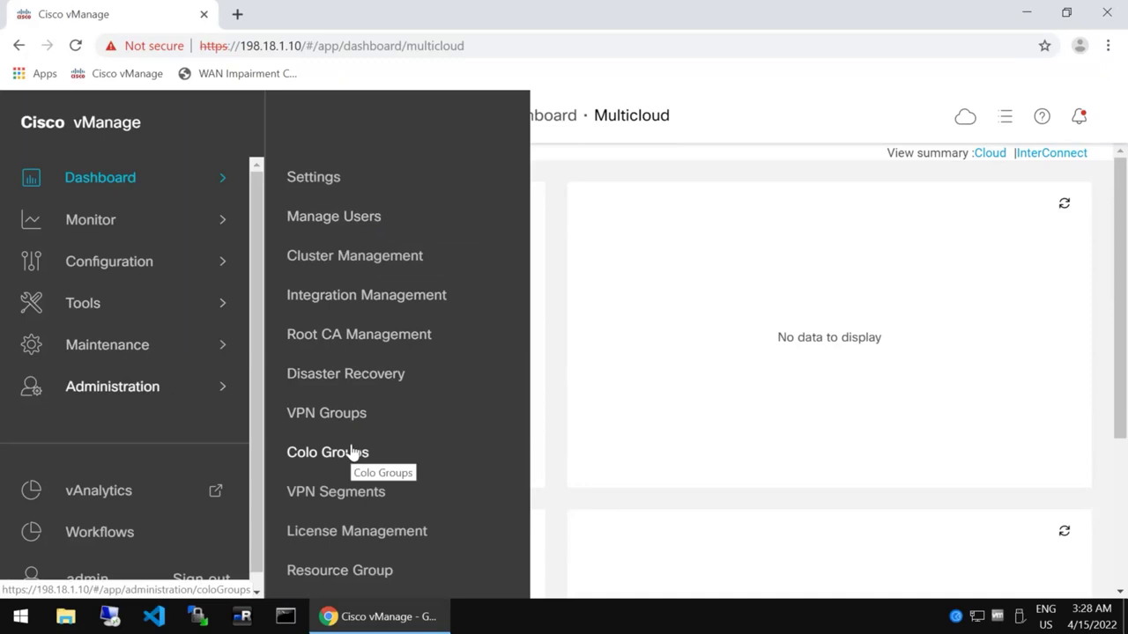
pyautogui.scroll(-1, 212, 436)
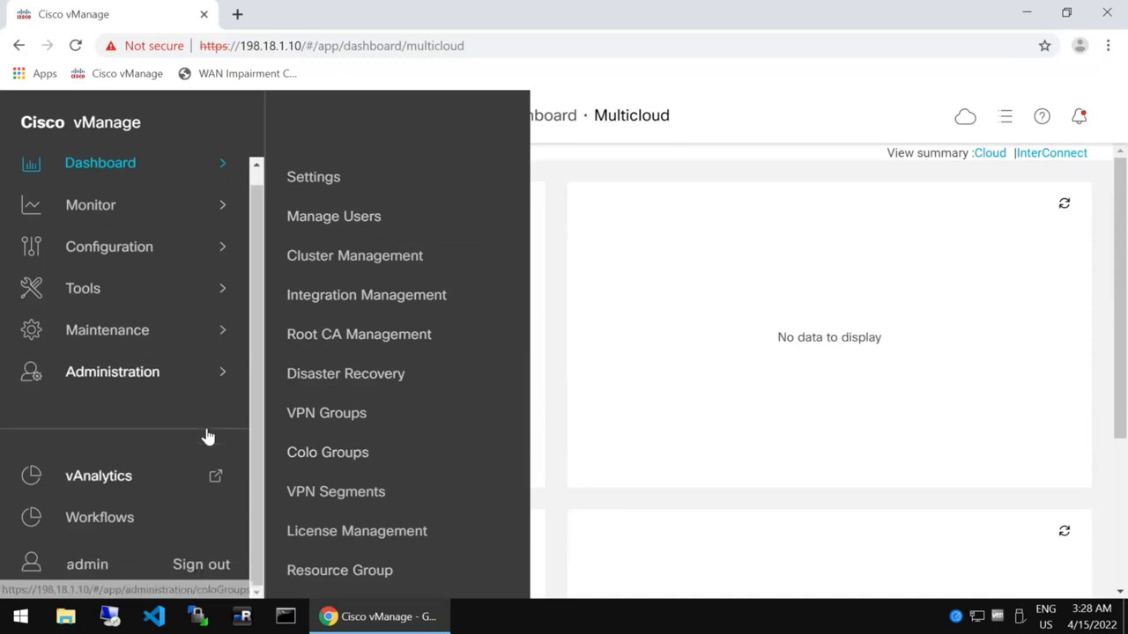
pyautogui.click(790, 266)
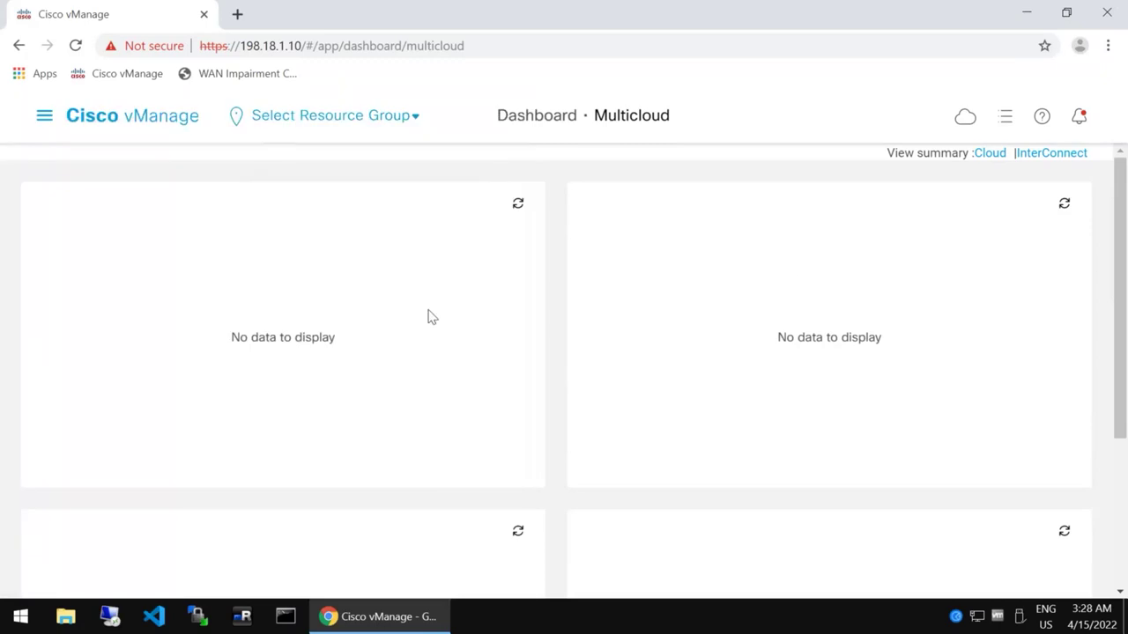
# Return to the Main Dashboard to review the overall control status, site health and transport interface distribution.
pyautogui.click(44, 124)
pyautogui.moveTo(94, 176)
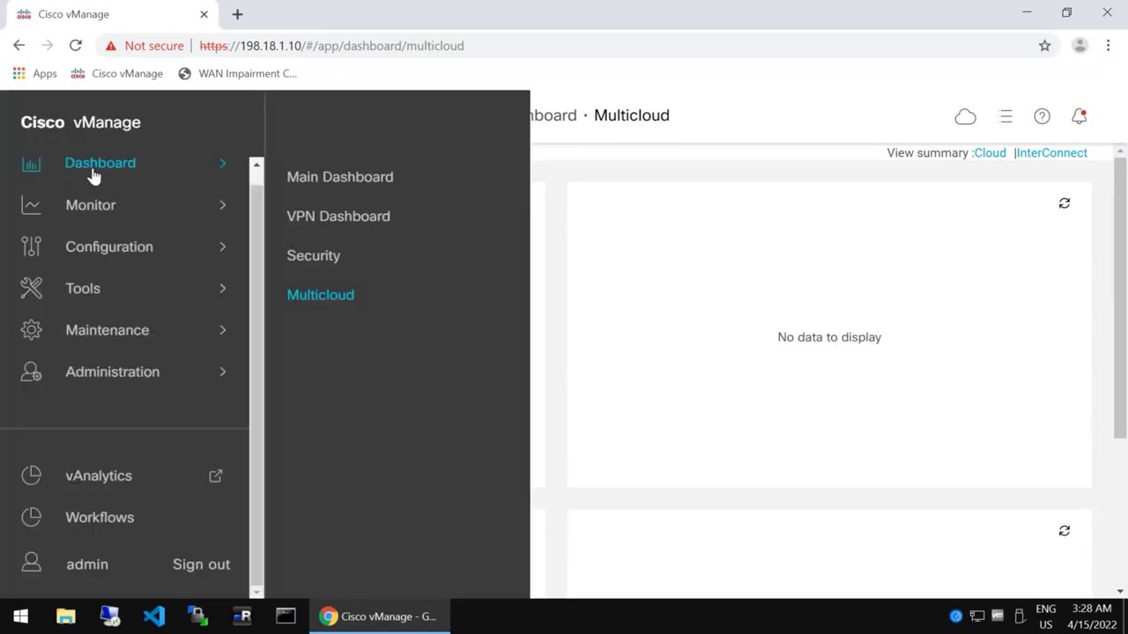
pyautogui.click(313, 178)
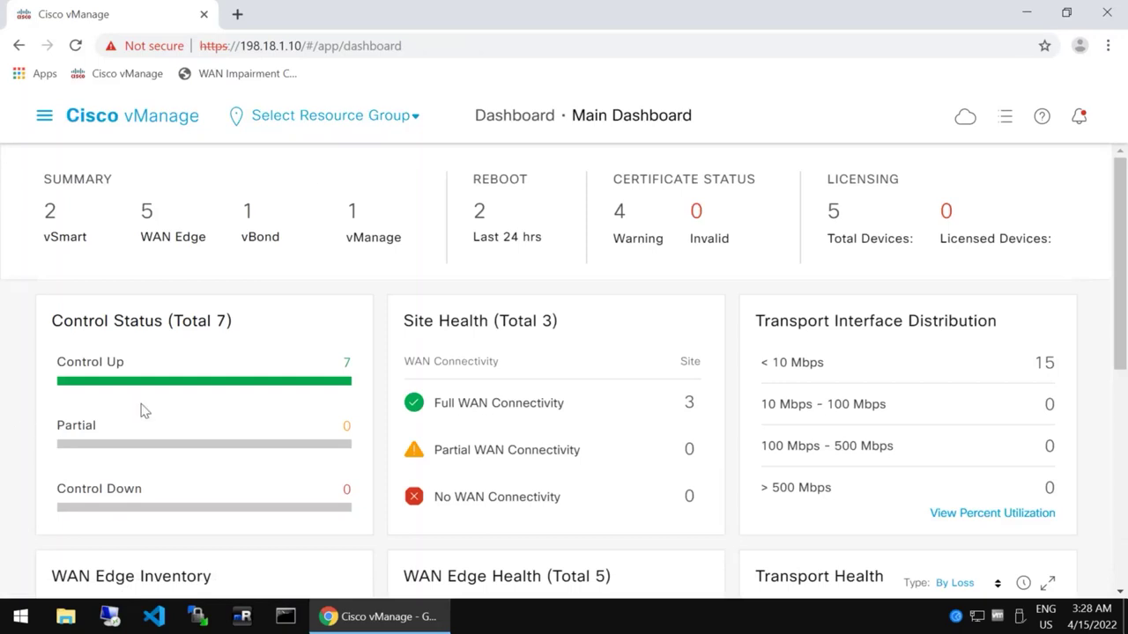
# Leave the remote desktop for the LA Networks SD-WAN presentation in PowerPoint and show its closing Fin slide full screen.
pyautogui.moveTo(605, 9)
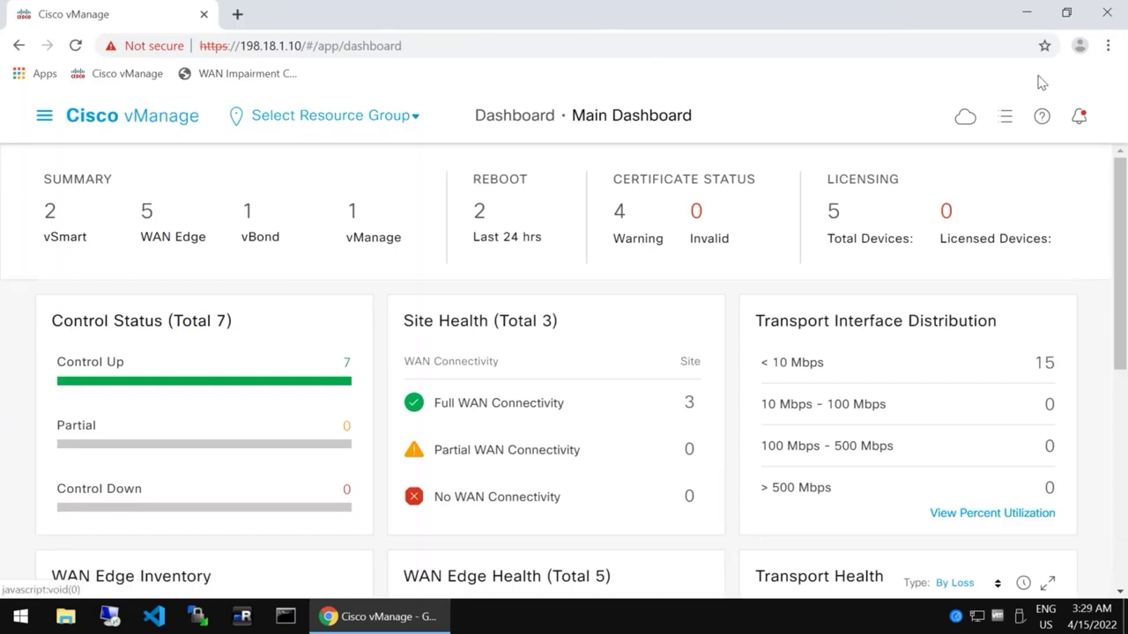
pyautogui.click(1031, 16)
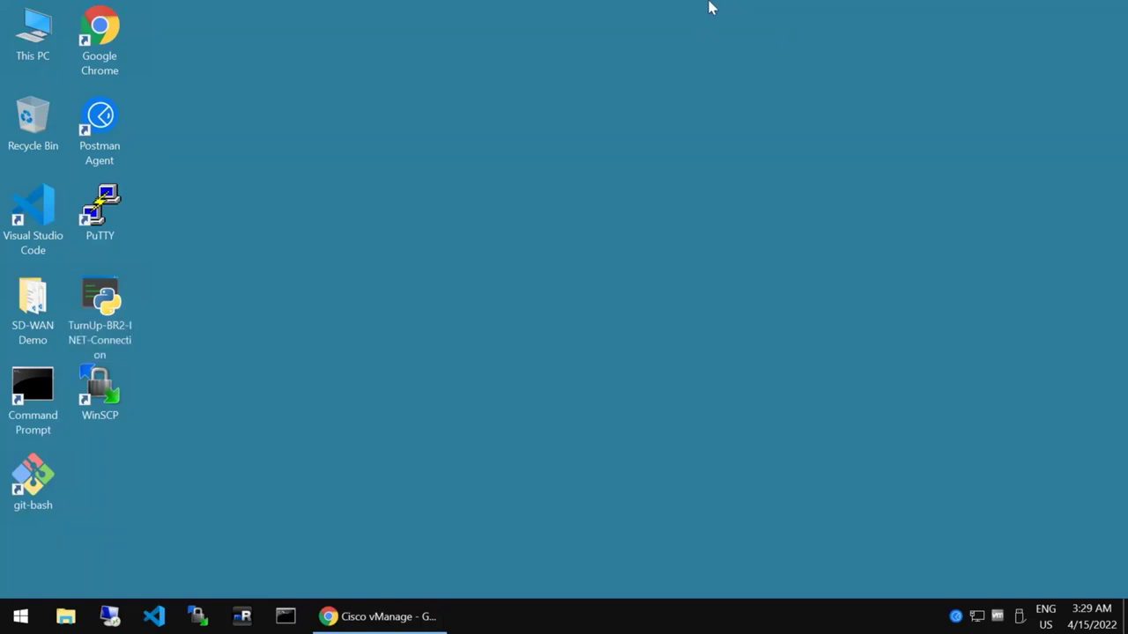
pyautogui.moveTo(773, 23)
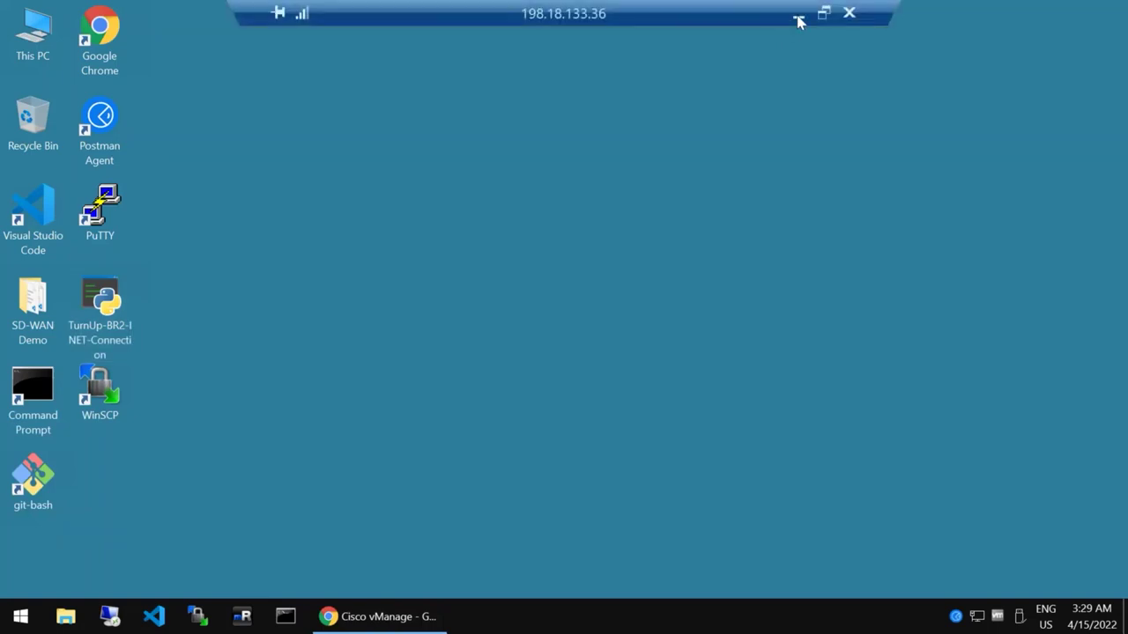
pyautogui.click(798, 16)
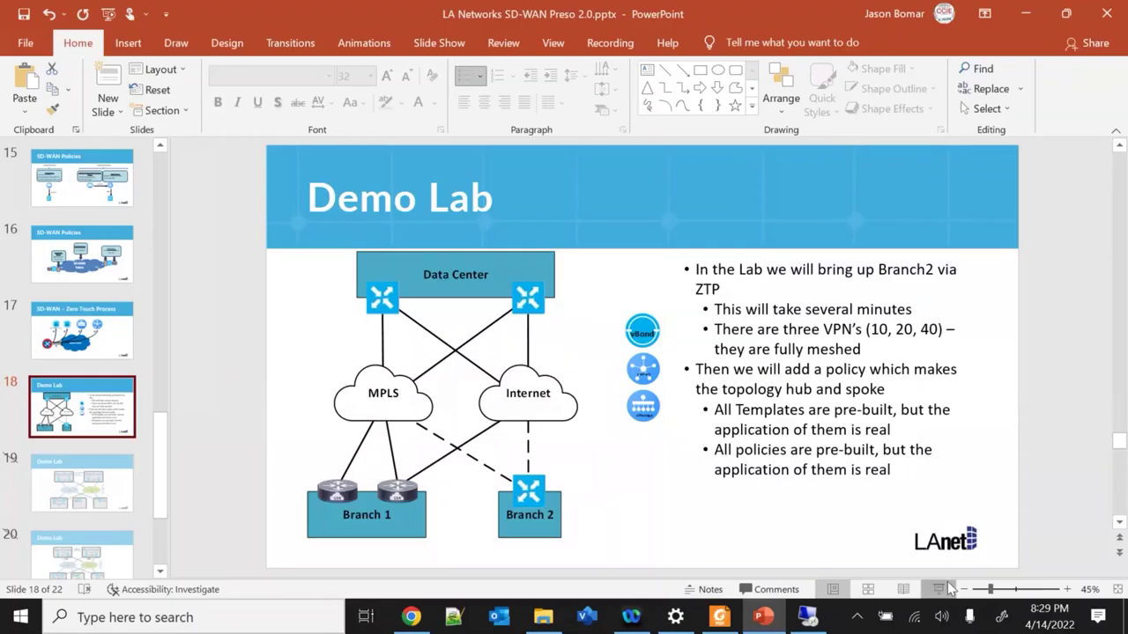
pyautogui.hotkey('shift', 'F5')
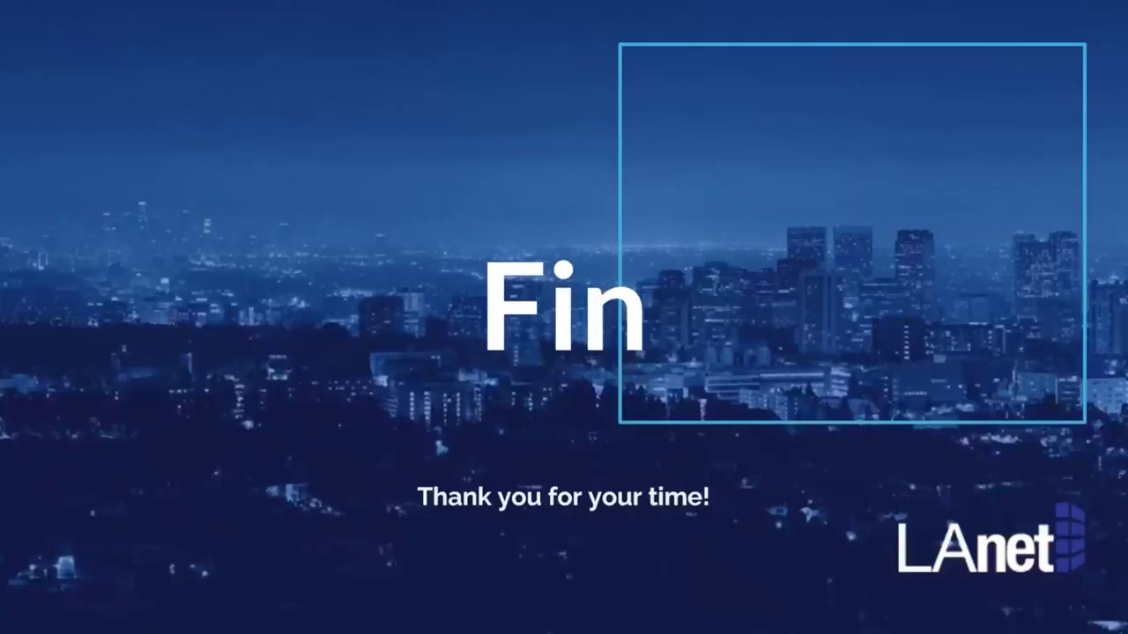
pyautogui.press('Escape')
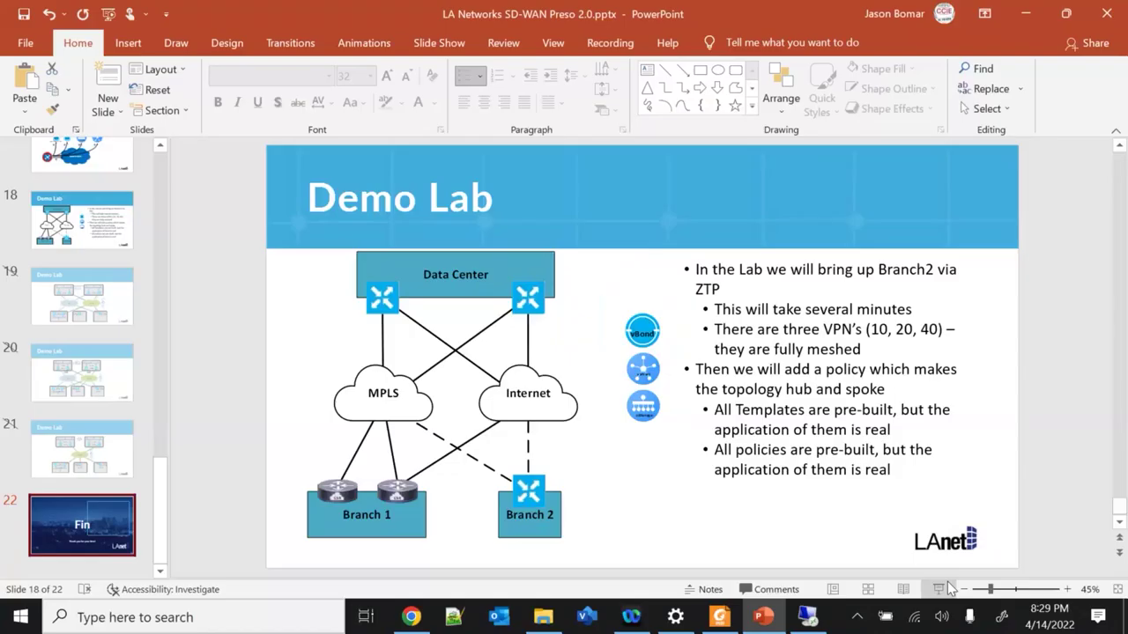